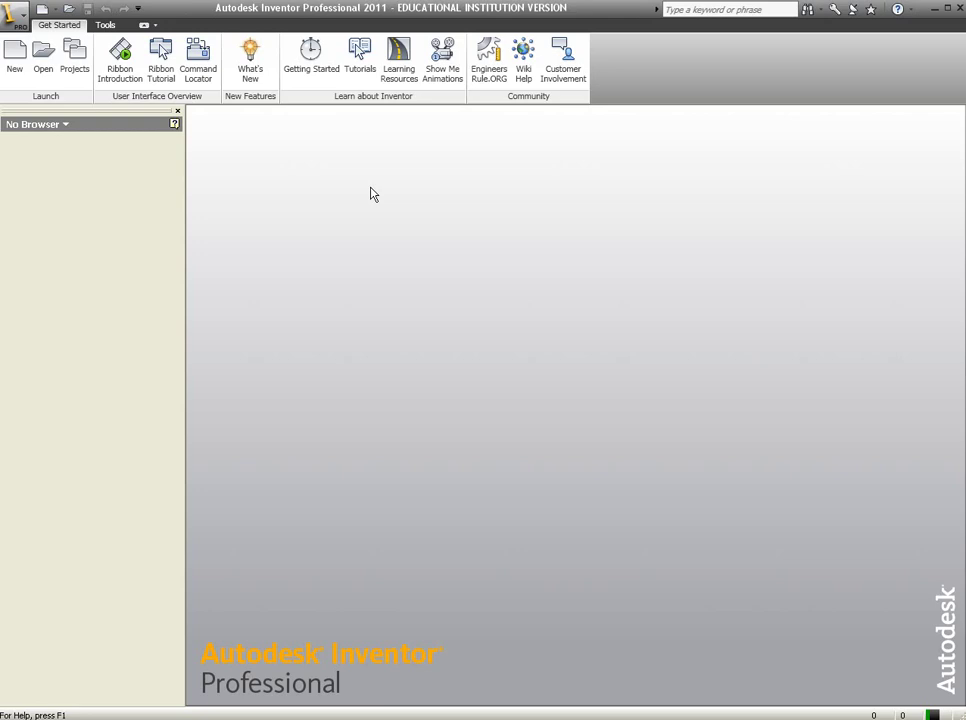
Step: Start a new inch part from the English Standard (in).ipt template
left_click(15, 68)
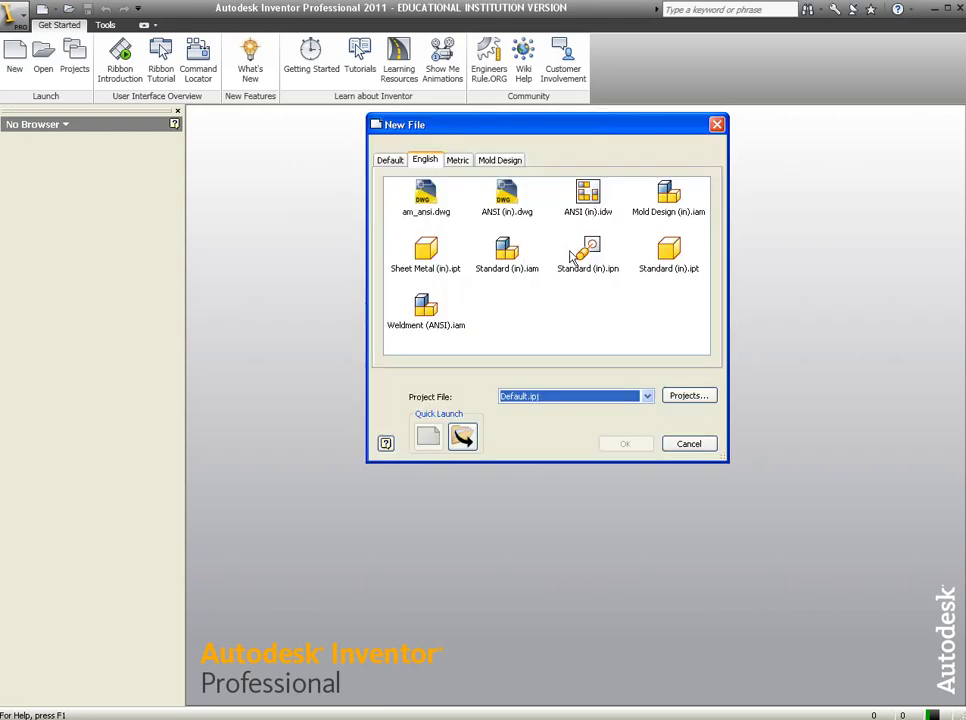
left_click(670, 254)
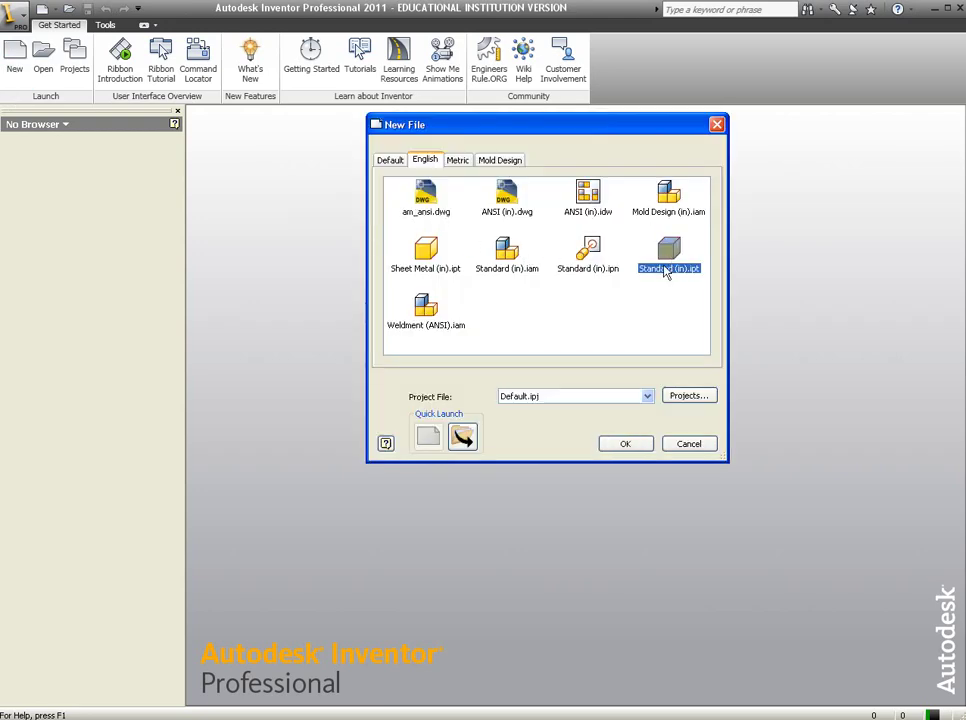
left_click(632, 446)
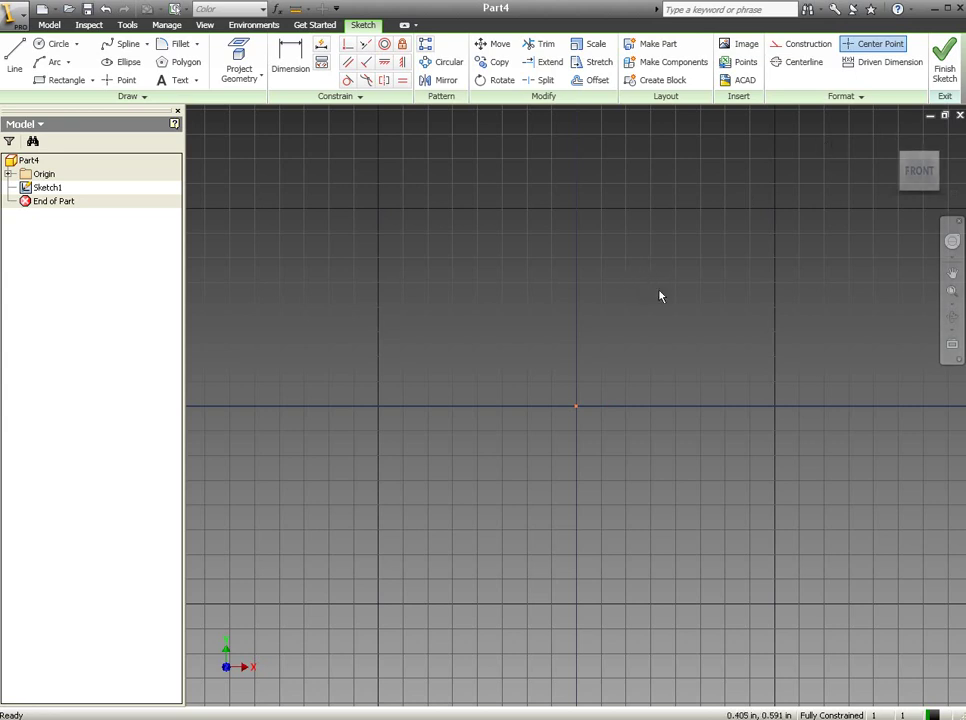
Step: Draw a closed six-line stepped outline from the origin, low on the left and taller on the right
mouse_move(660, 293)
middle_mouse_down()
mouse_move(416, 295)
mouse_move(399, 323)
middle_mouse_up()
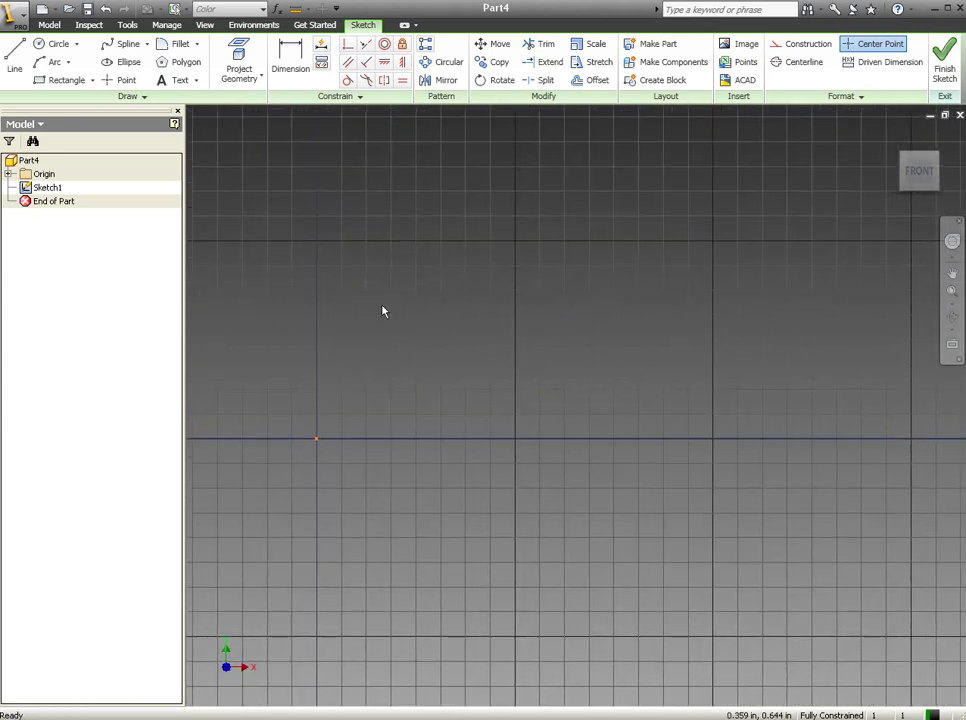
left_click(16, 62)
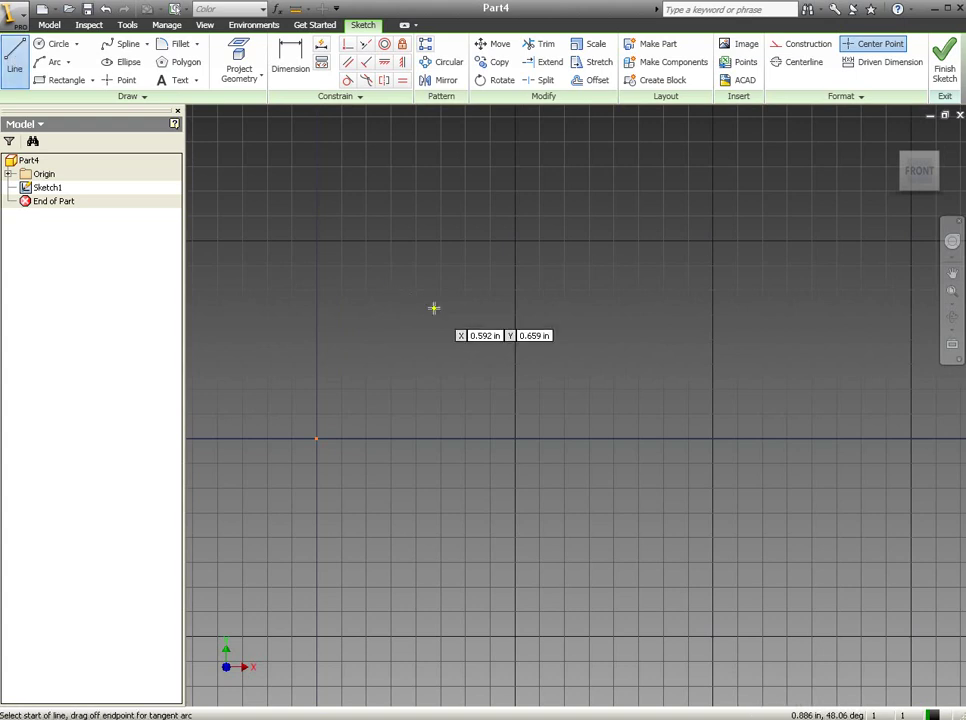
left_click(316, 437)
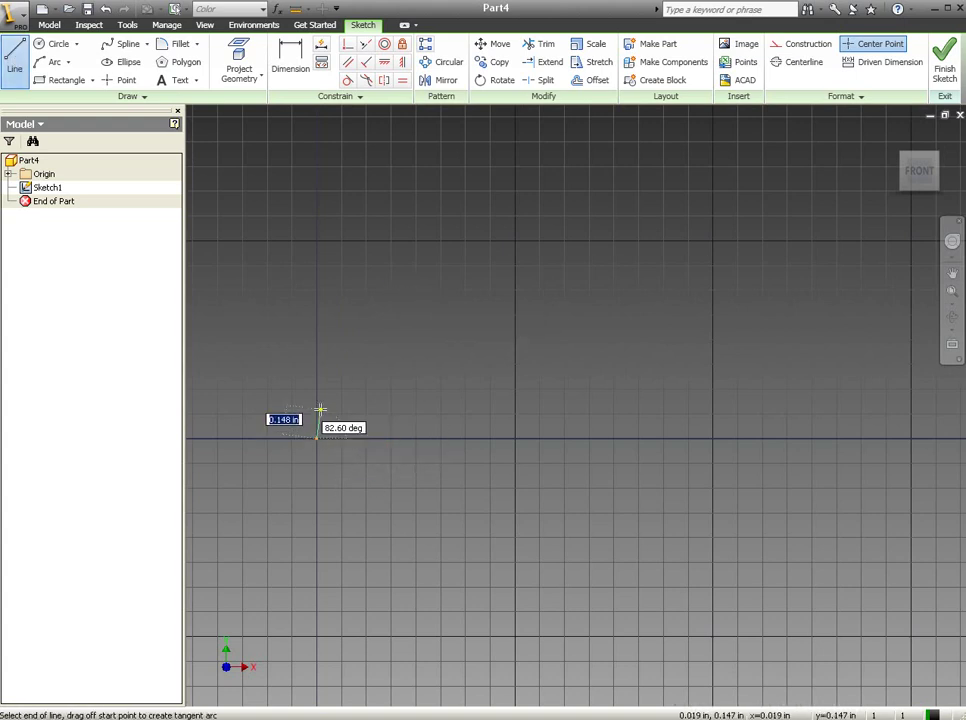
left_click(316, 413)
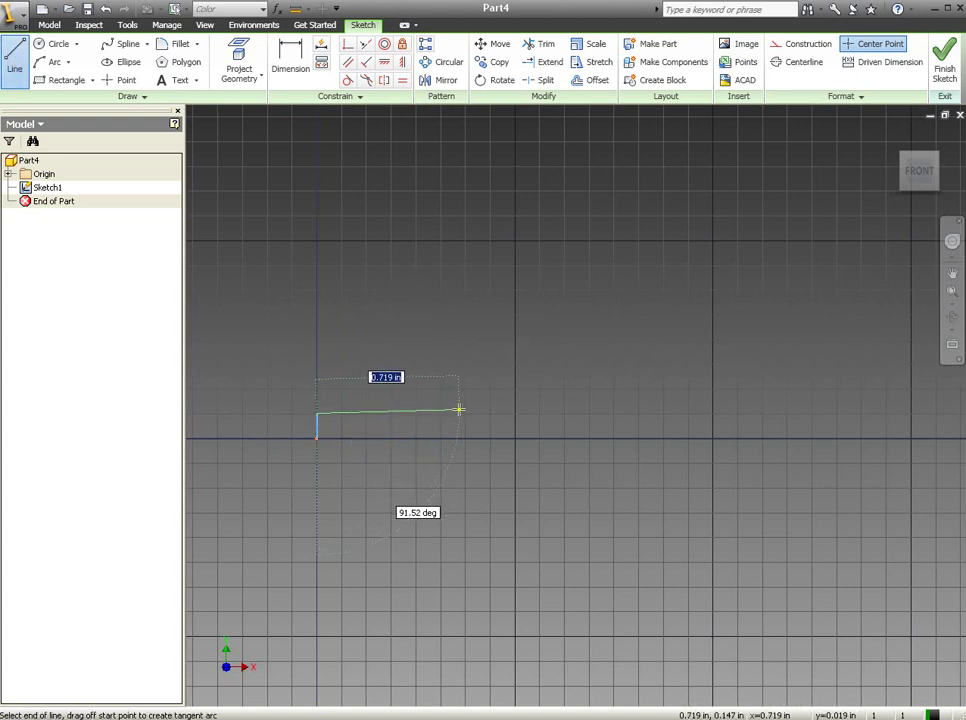
left_click(460, 413)
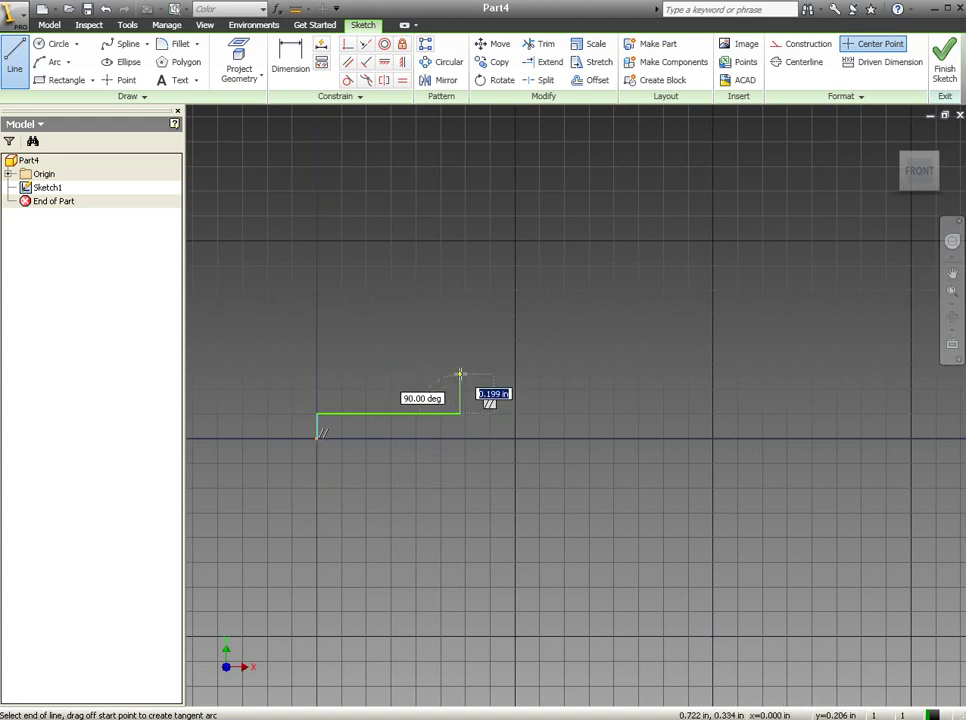
left_click(460, 378)
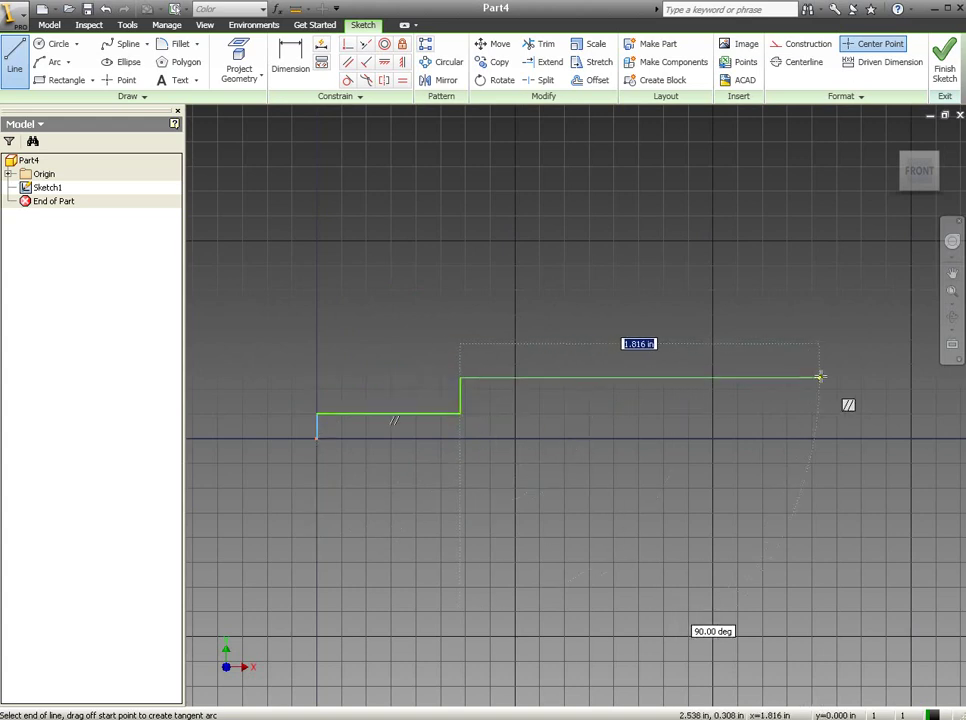
left_click(846, 378)
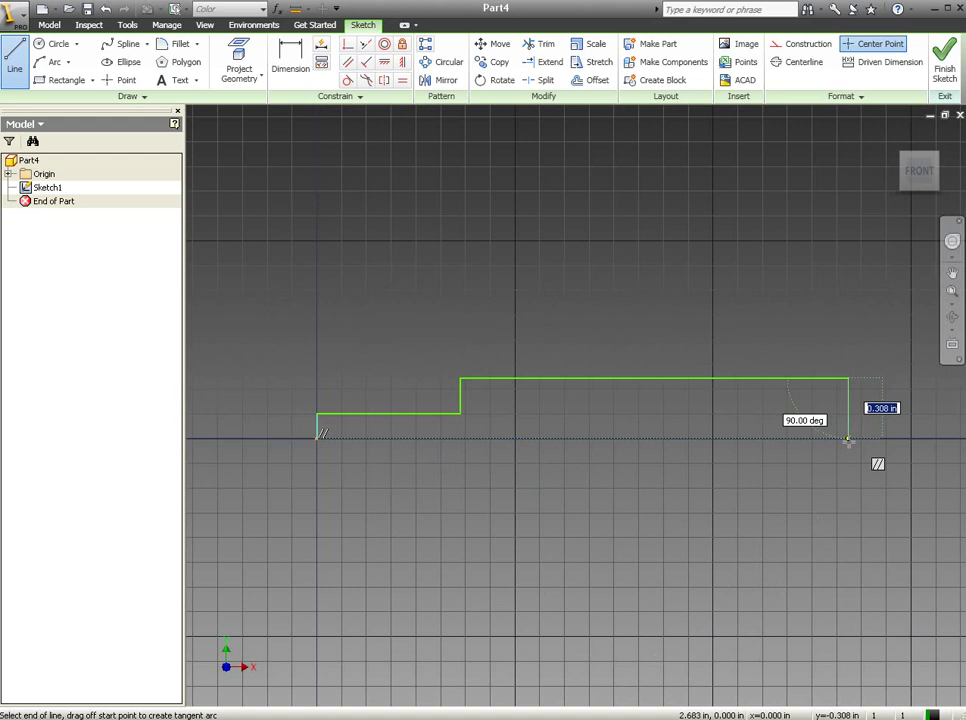
left_click(847, 438)
left_click(317, 438)
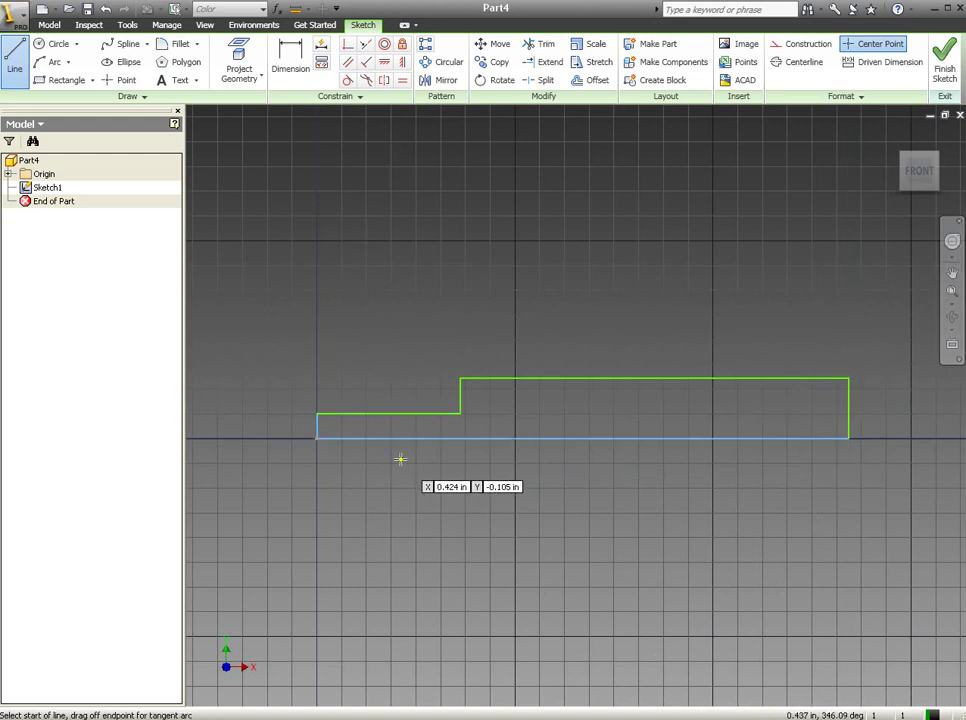
Step: Dimension the left step height as 5/16 and the right height as 3/8
key("d")
left_click(338, 414)
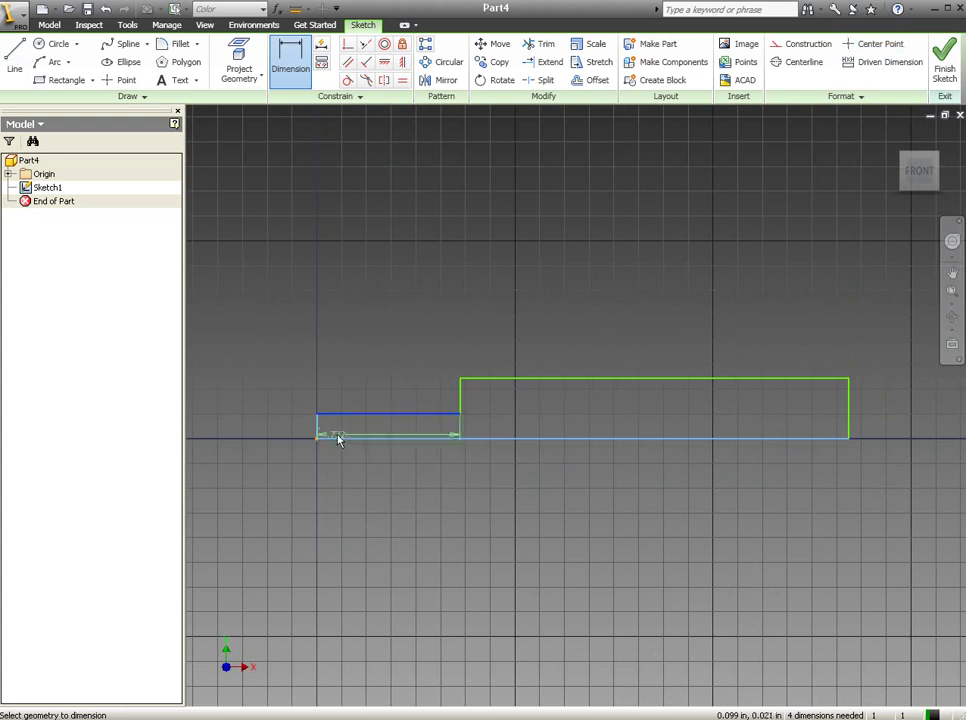
left_click(338, 438)
left_click(260, 430)
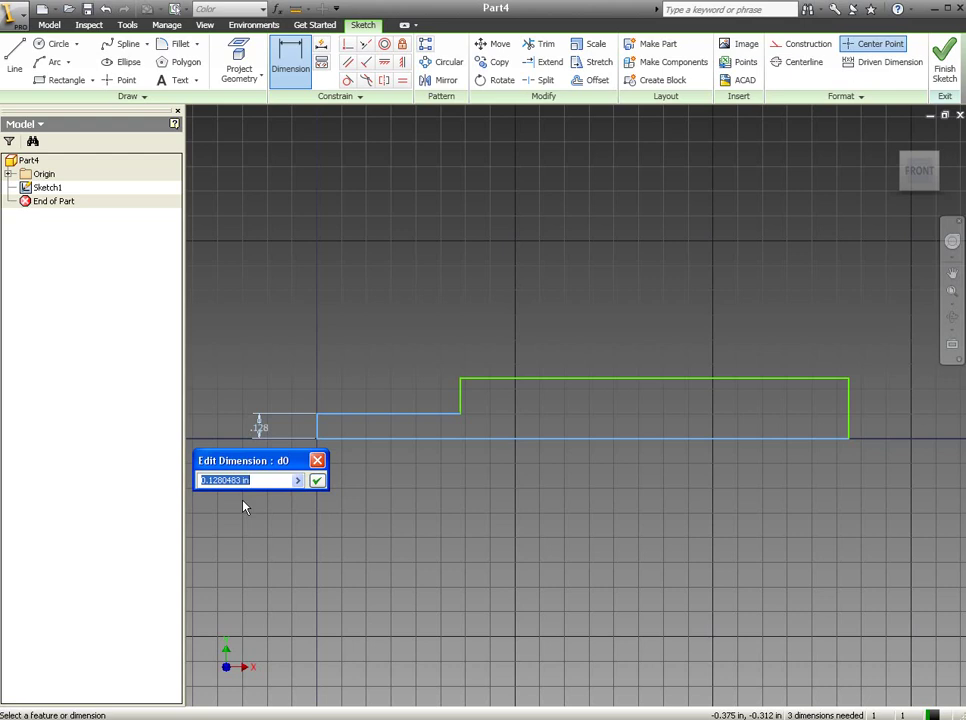
type("5/16")
key("Return")
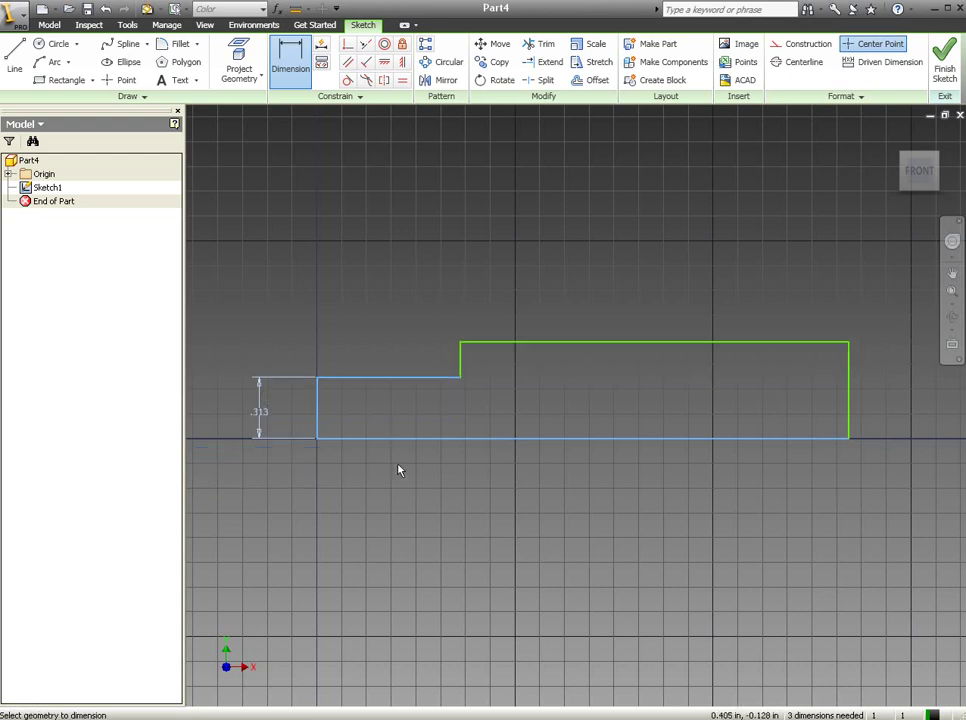
left_click(528, 343)
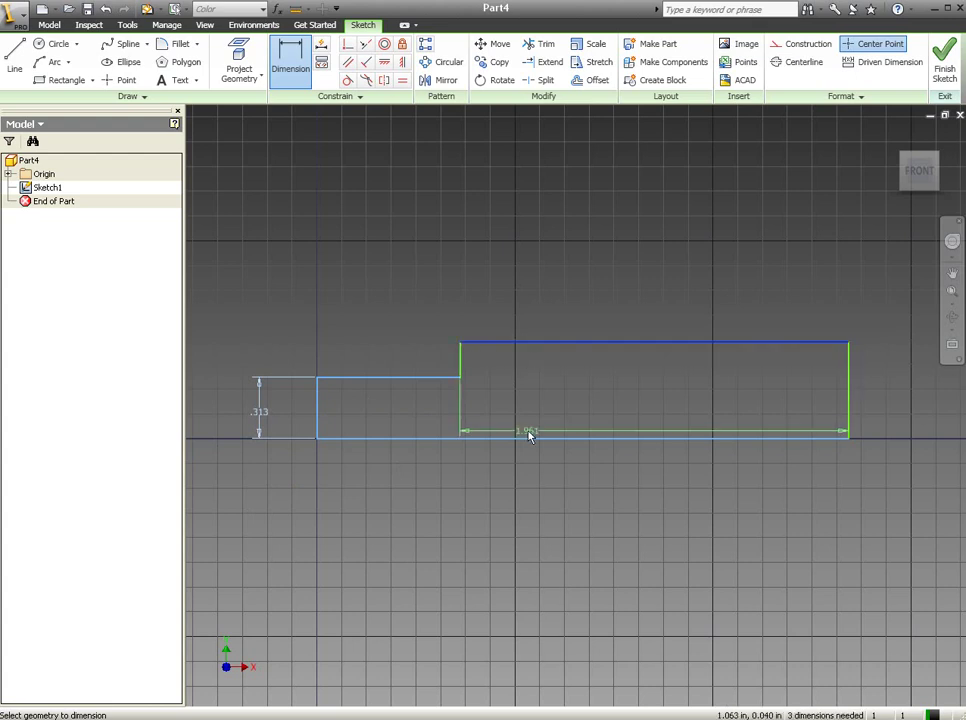
left_click(528, 437)
left_click(544, 399)
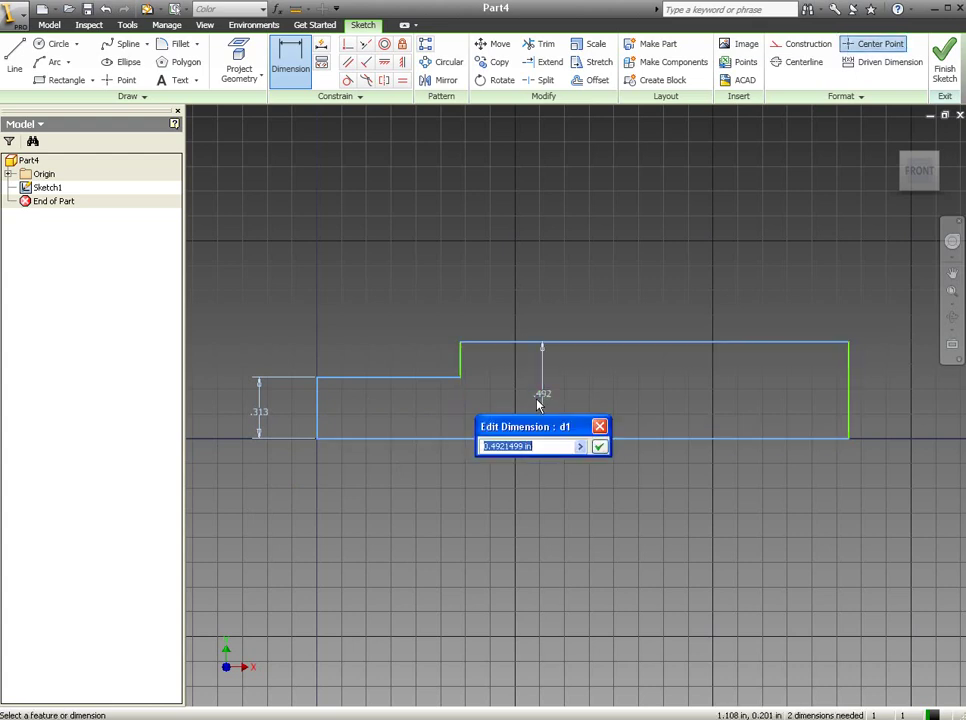
type("3")
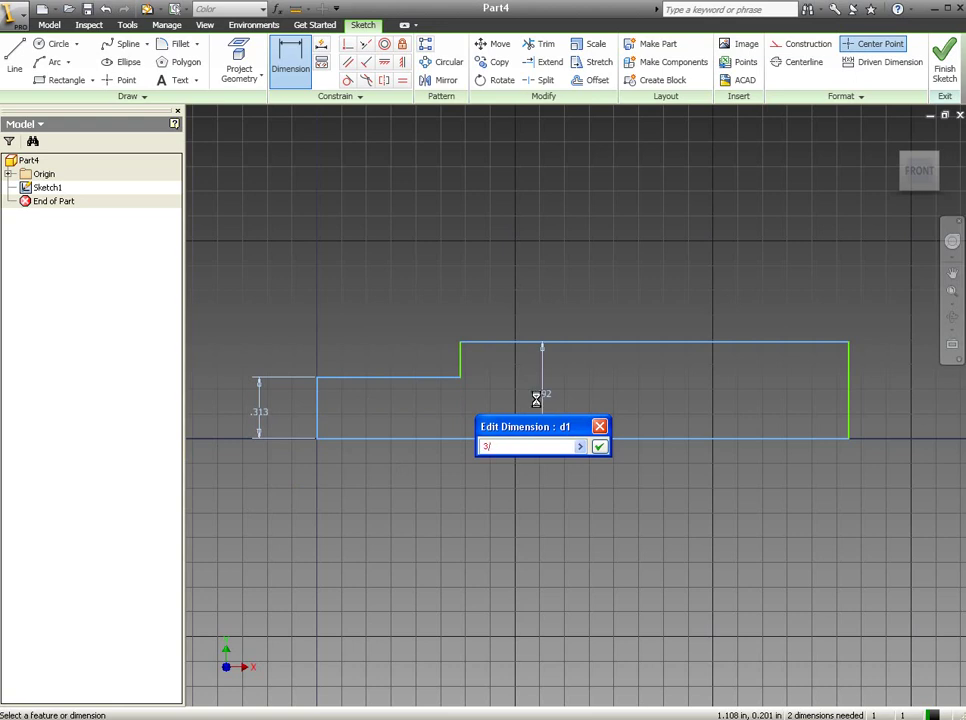
Step: Dimension the short top length as 1.25 and the long top length as 6.25
left_click(425, 378)
left_click(398, 283)
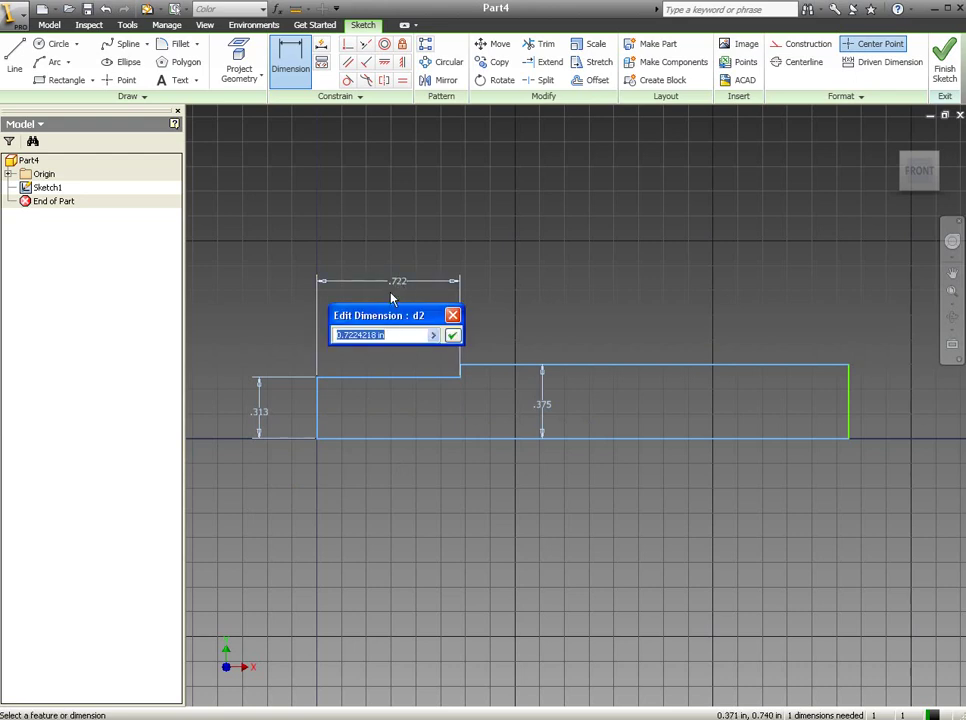
type("1")
left_click(765, 366)
left_click(755, 283)
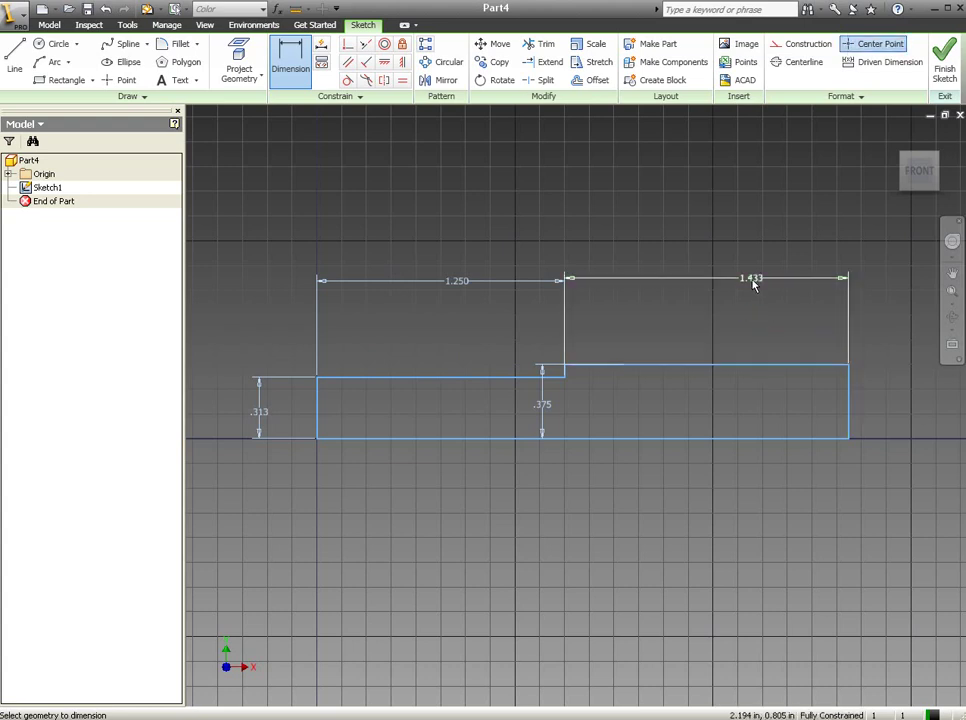
double_click(754, 285)
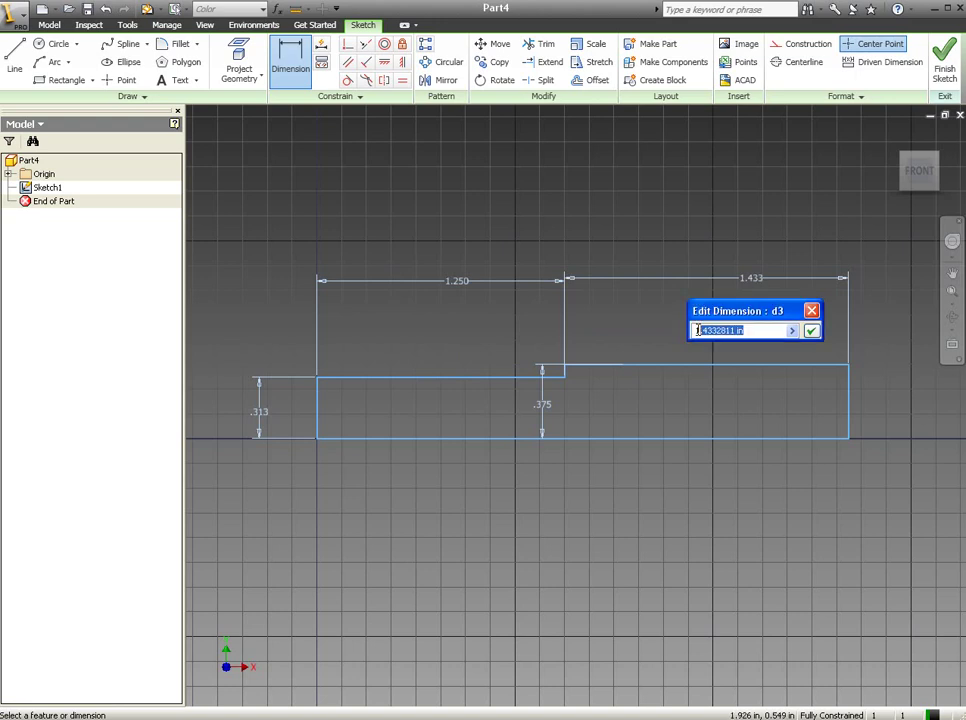
type("6.25")
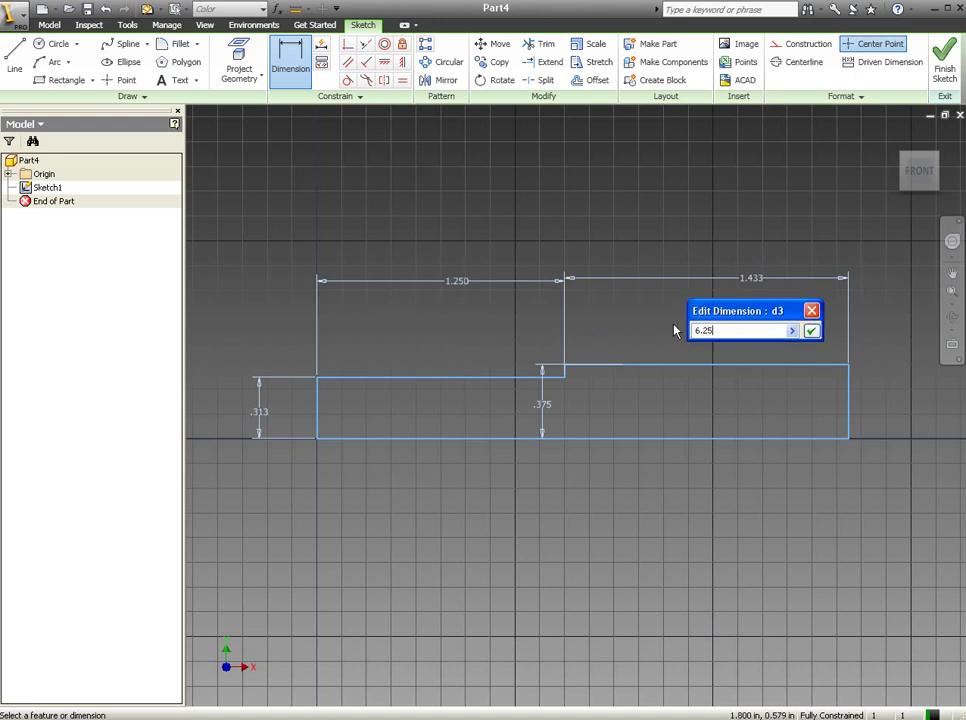
key("Return")
Step: Check the whole dimensioned profile and finish Sketch1
scroll(592, 263, "up", 2)
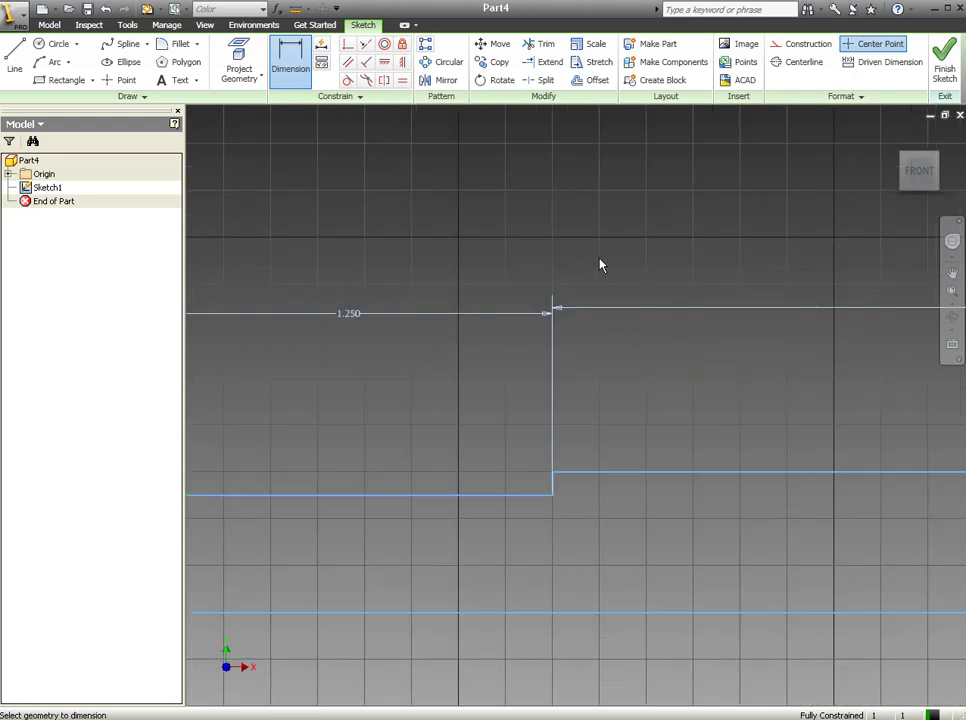
scroll(650, 282, "down", 4)
mouse_move(701, 300)
middle_mouse_down()
mouse_move(609, 296)
mouse_move(530, 308)
middle_mouse_up()
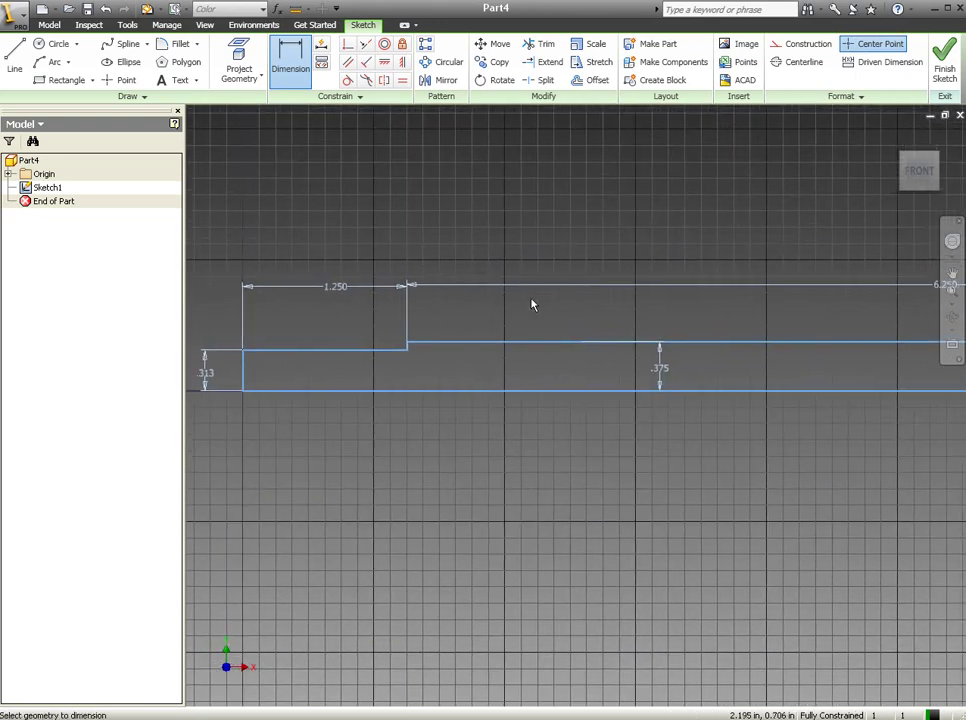
scroll(532, 305, "down", 1)
scroll(534, 303, "down", 3)
scroll(565, 302, "up", 2)
scroll(585, 299, "up", 2)
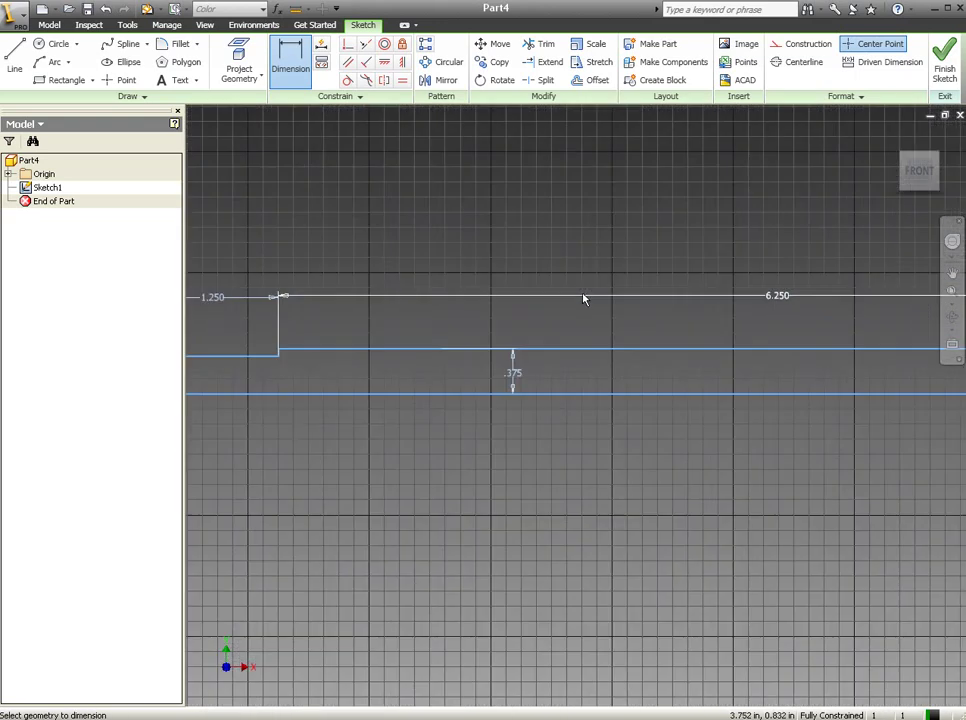
scroll(584, 299, "down", 2)
middle_click_drag(584, 300, 580, 349)
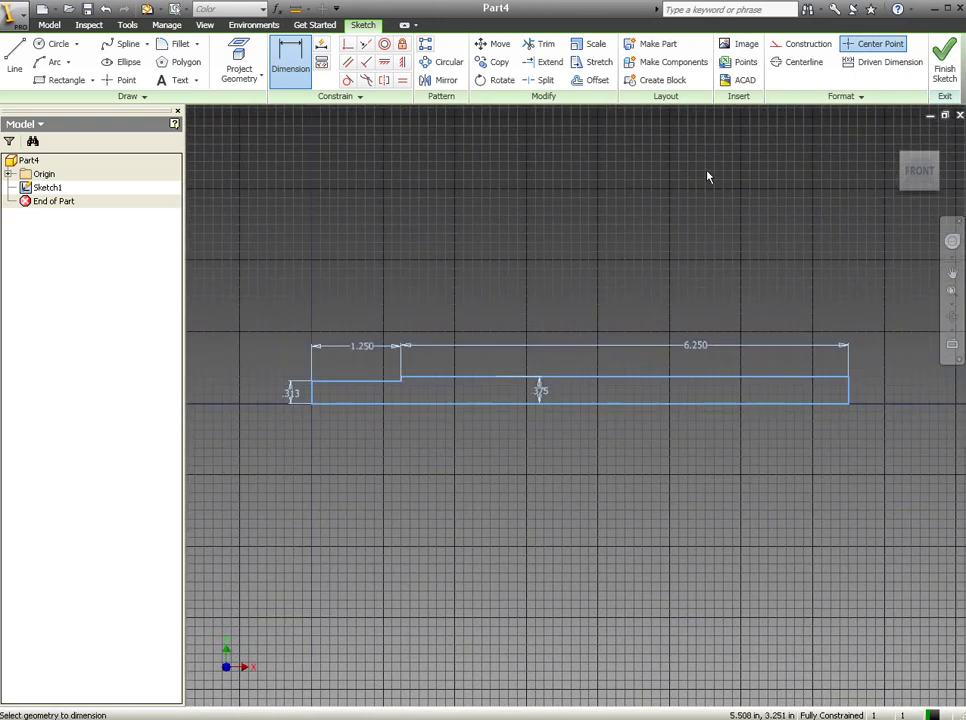
left_click(944, 65)
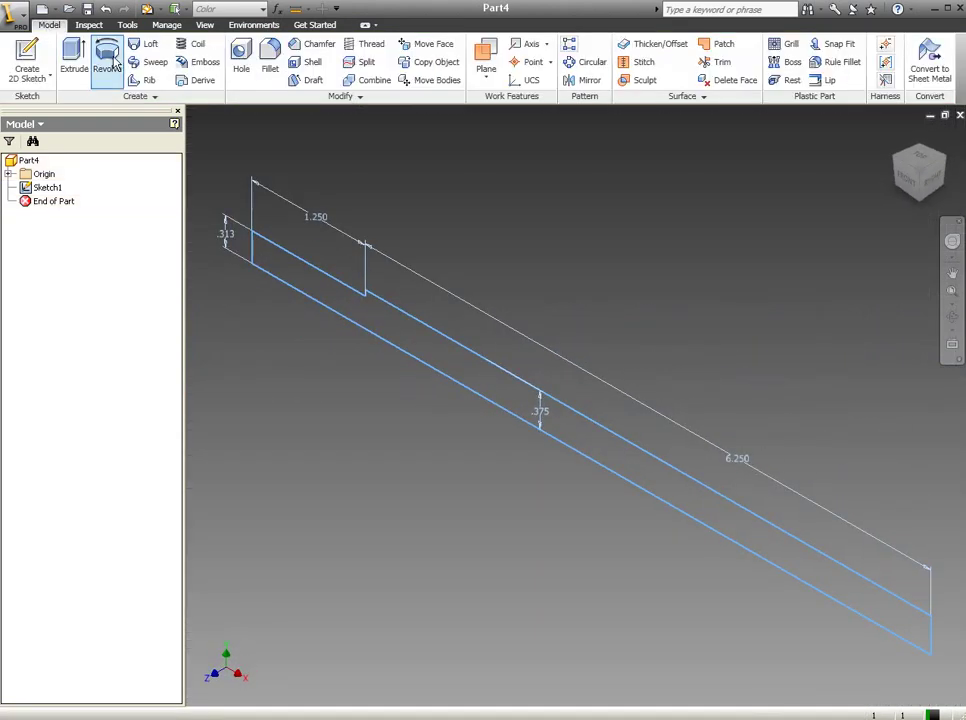
Step: Revolve the stepped profile a full 360° about the chosen edge to create Revolution1
left_click(100, 60)
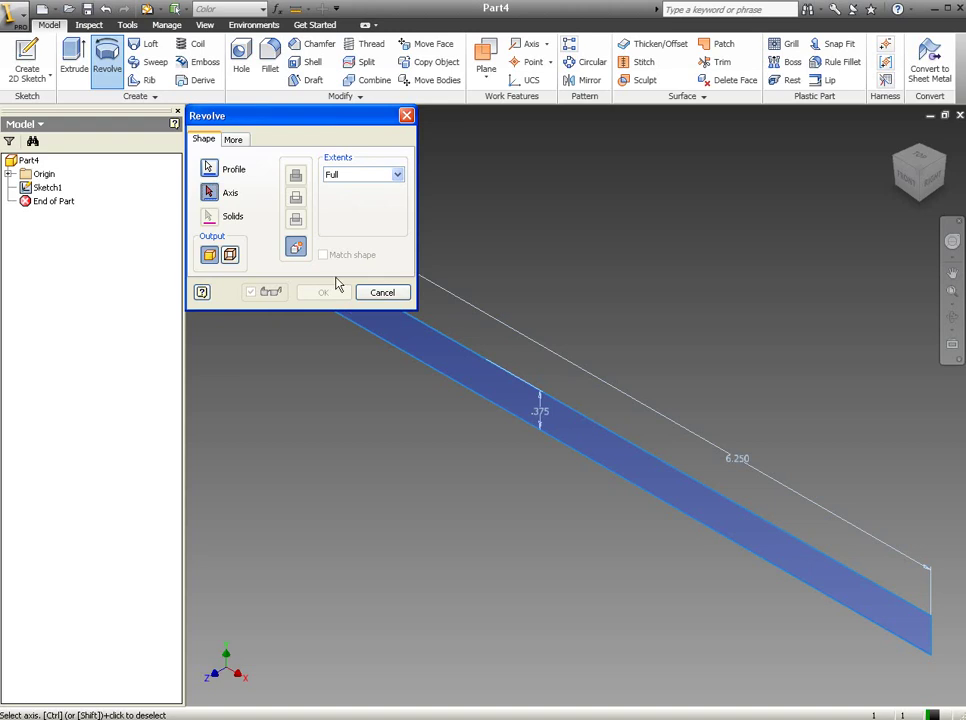
left_click(422, 366)
mouse_move(342, 126)
left_mouse_down()
mouse_move(190, 351)
mouse_move(203, 366)
left_mouse_up()
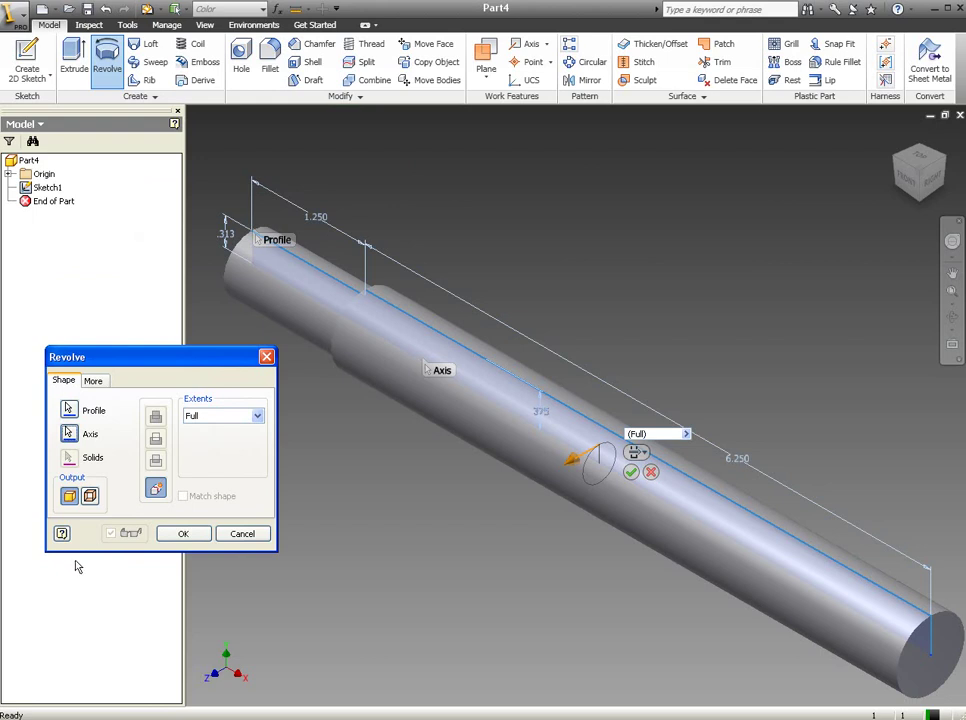
left_click(183, 534)
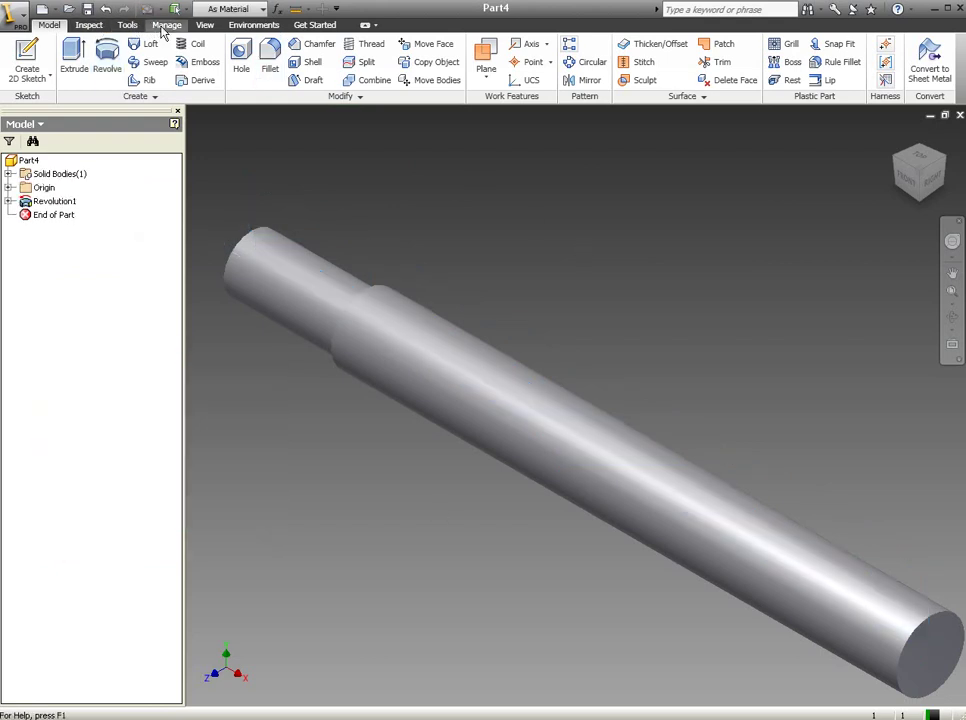
Step: Set the visual style to Shaded with Edges
left_click(204, 25)
left_click(163, 68)
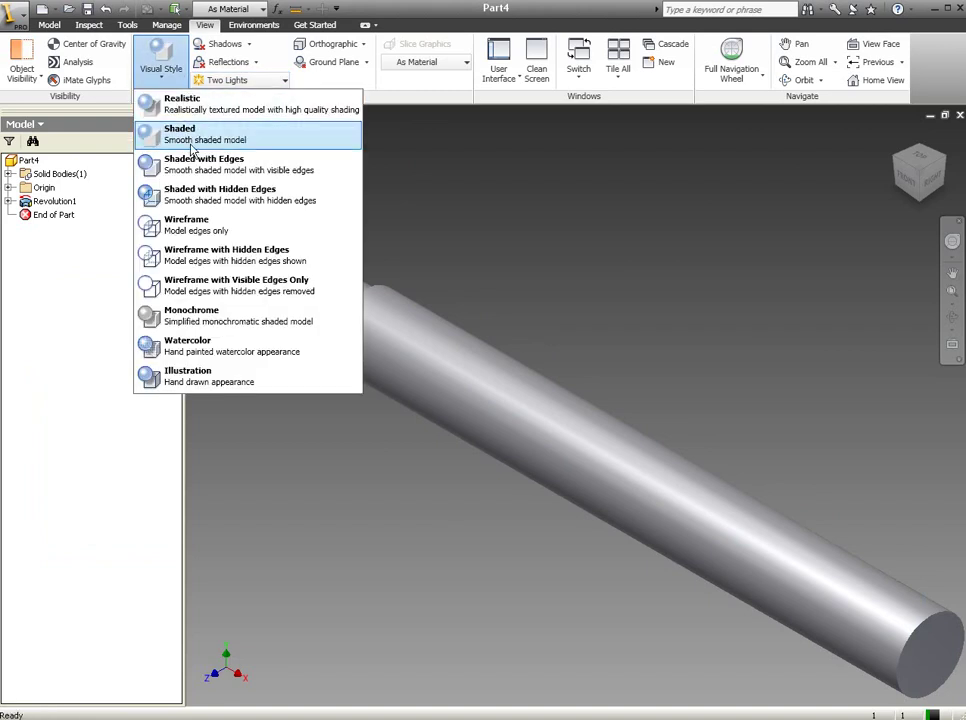
left_click(234, 166)
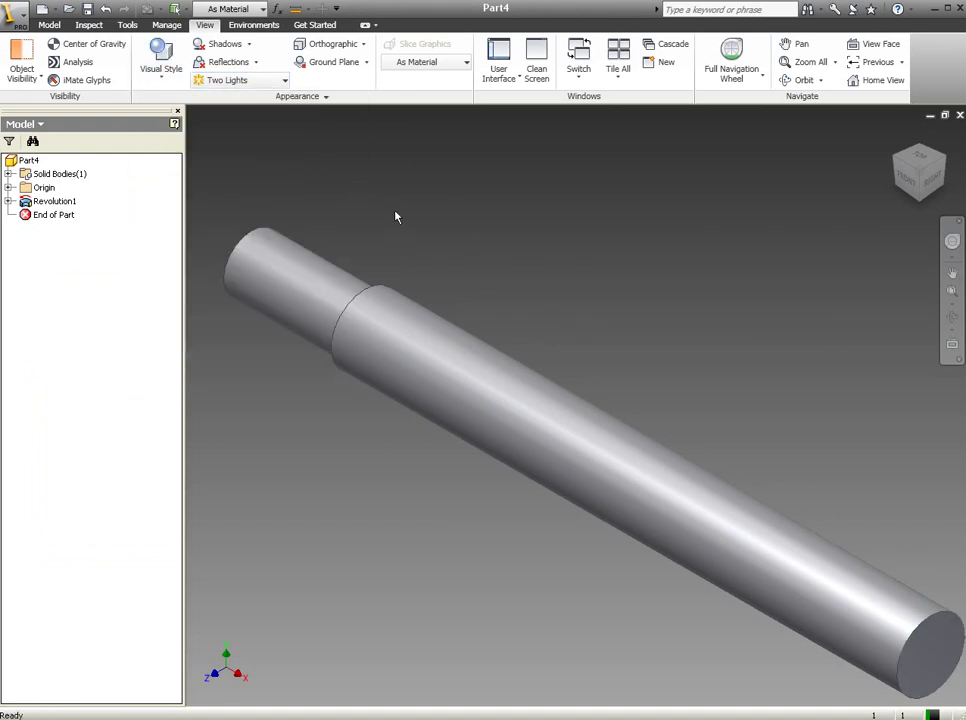
Step: Create Work Plane1 tangent to the larger cylinder and parallel to the XY Plane
left_click(49, 25)
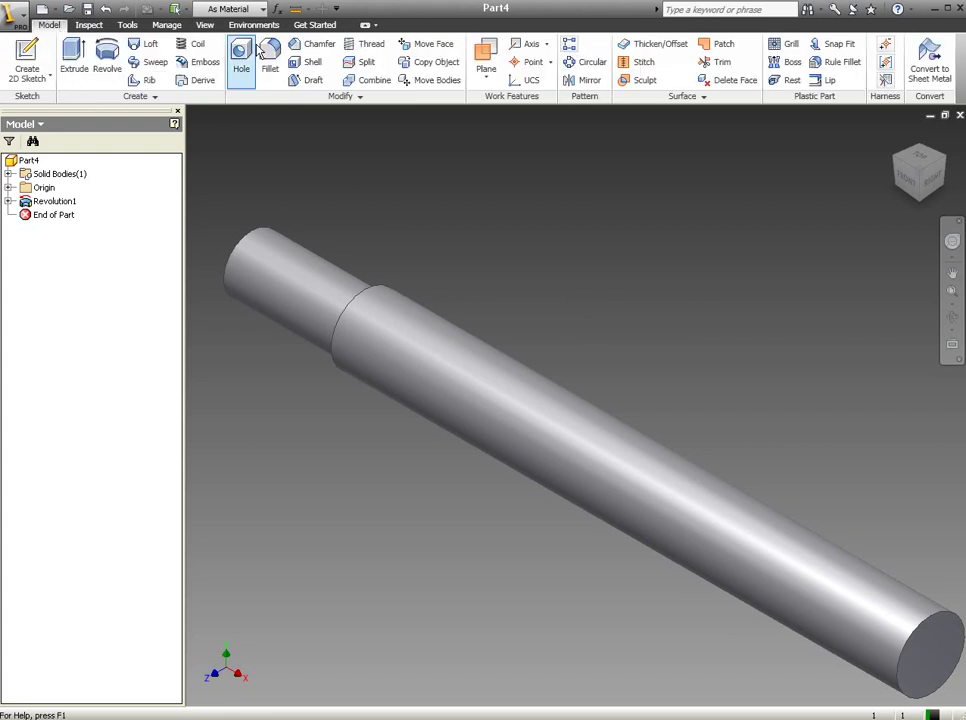
left_click(492, 80)
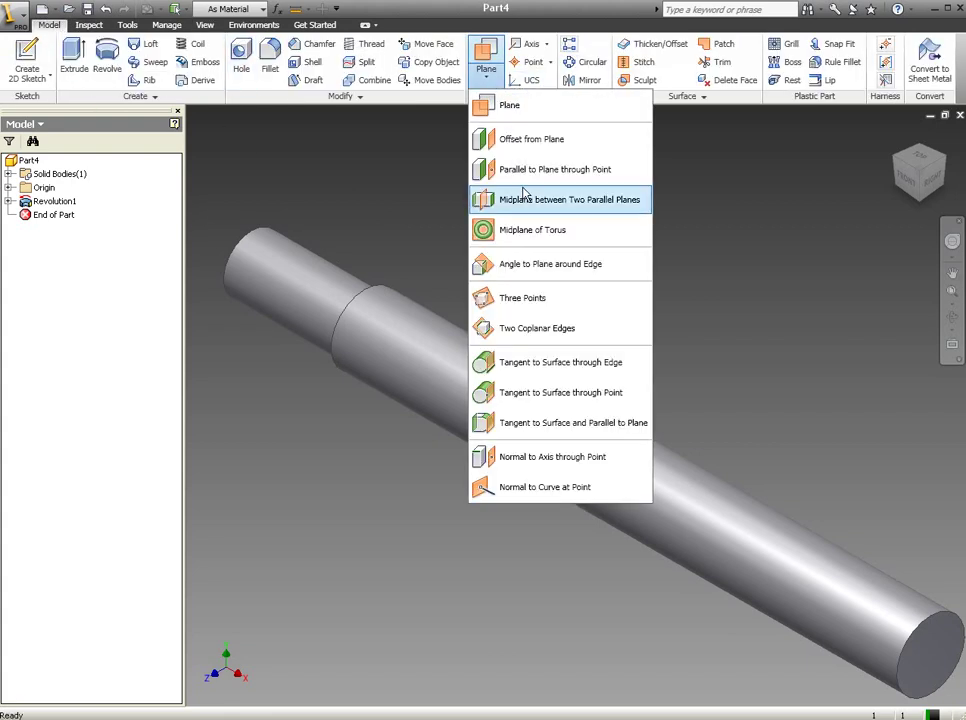
left_click(531, 423)
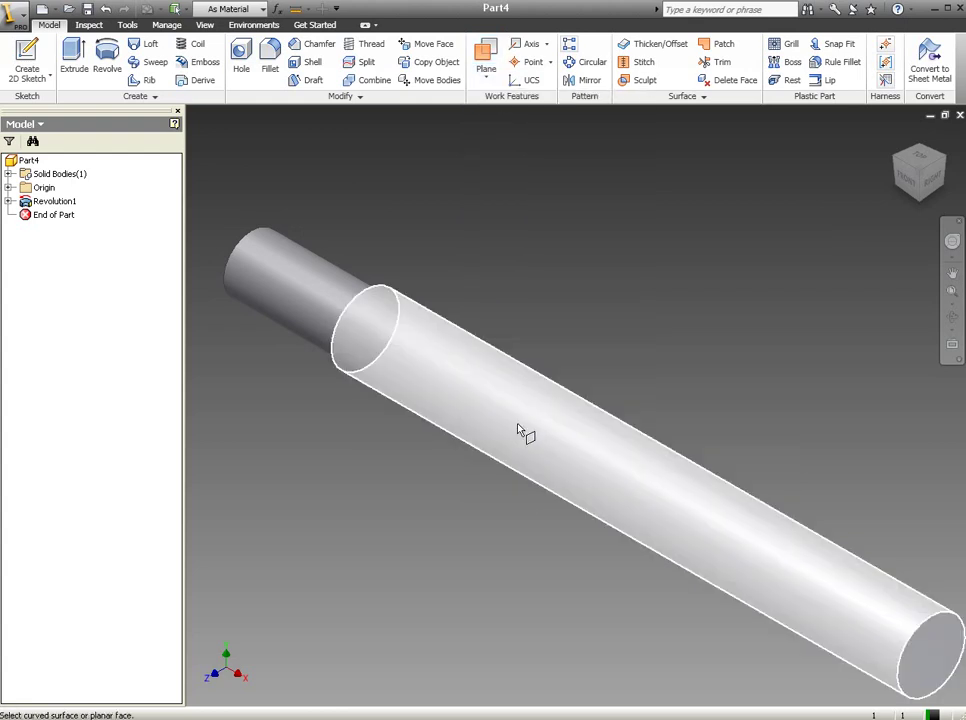
left_click(645, 546)
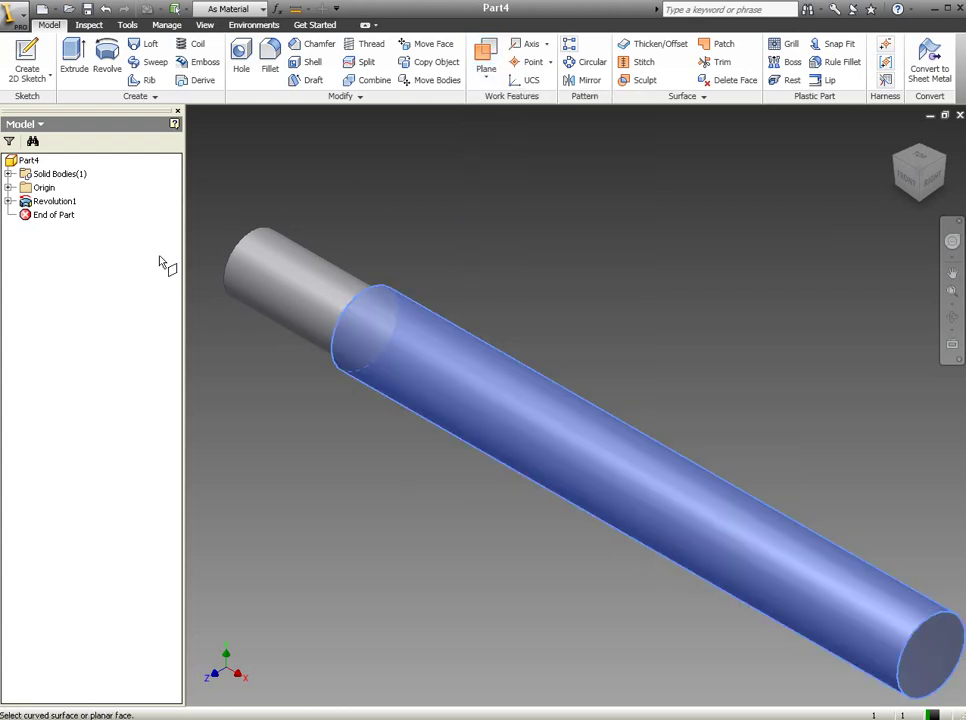
left_click(8, 187)
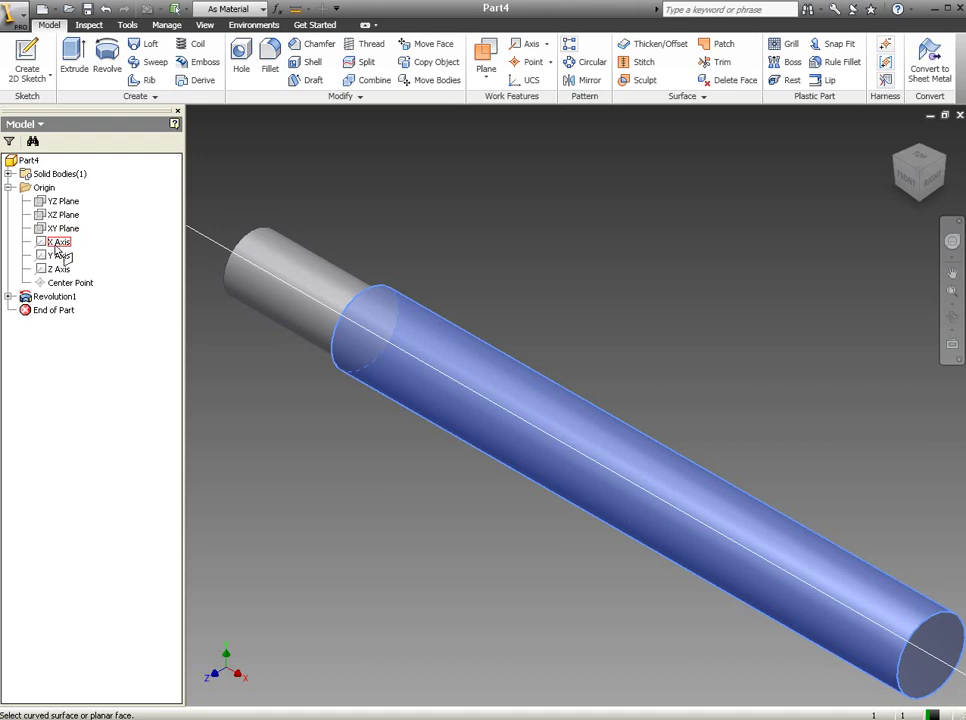
left_click(60, 230)
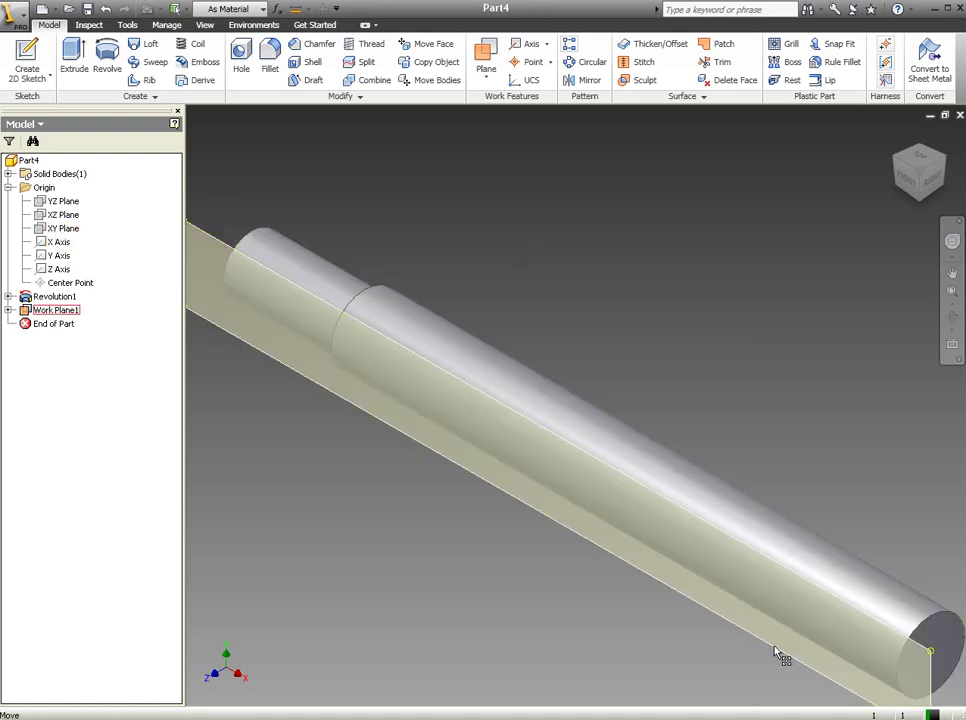
left_click(783, 632)
Step: Start Sketch2 on Work Plane1, viewed straight on and centred on the shaft end
left_click(786, 627)
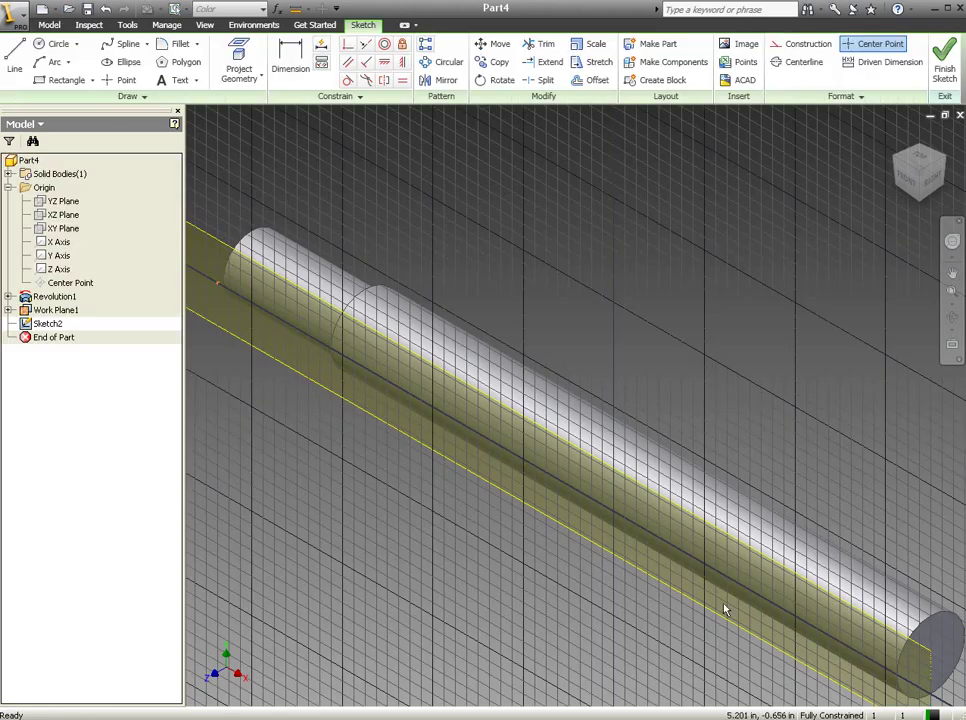
left_click(952, 344)
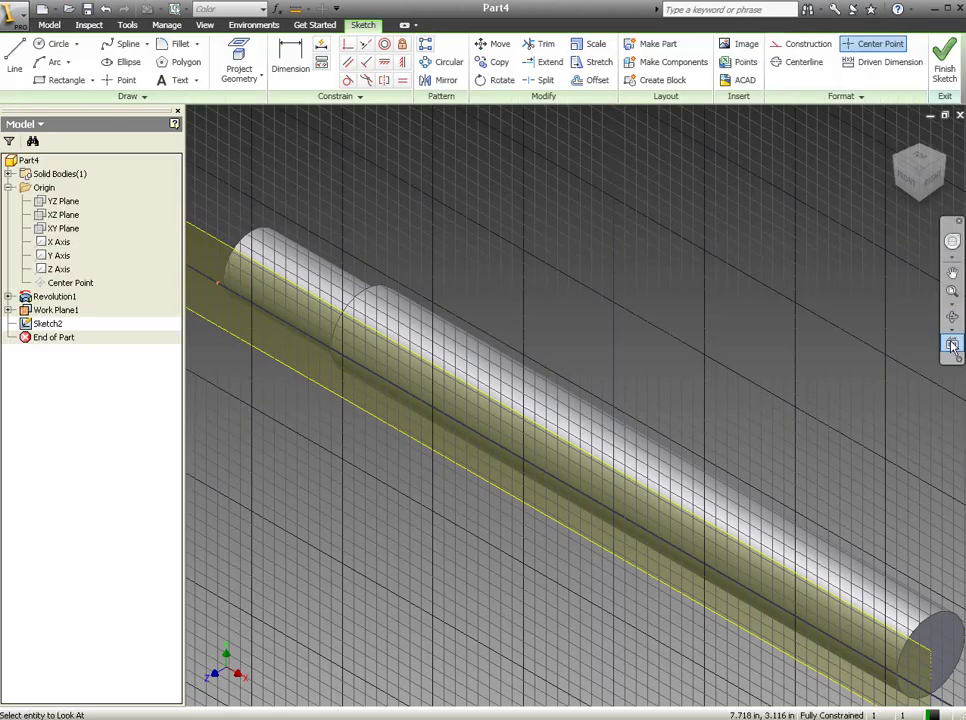
left_click(568, 525)
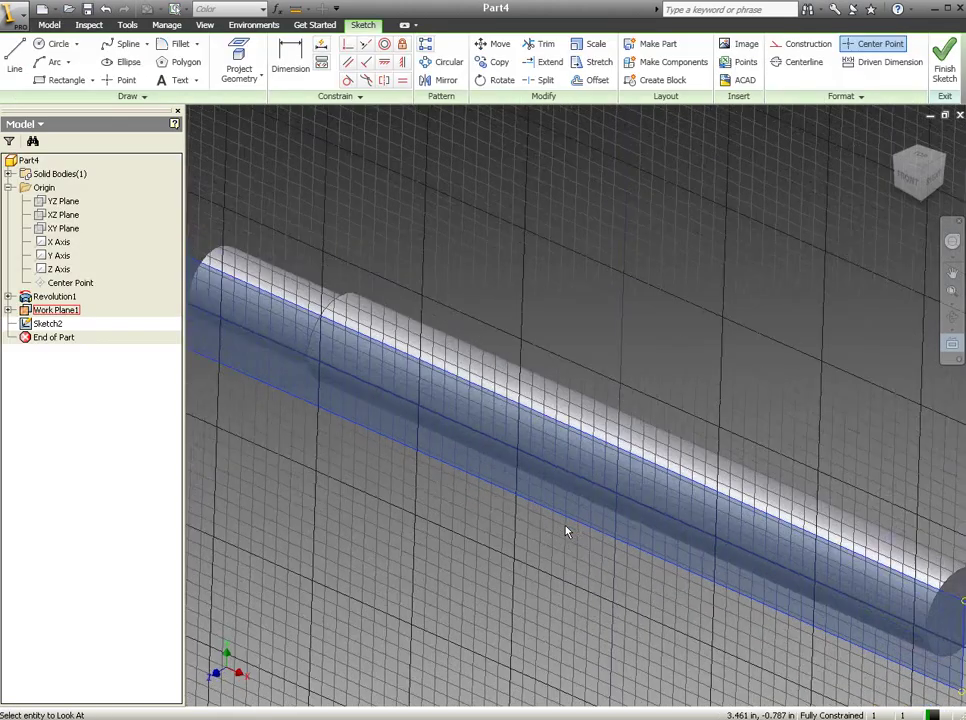
middle_click_drag(808, 405, 532, 377)
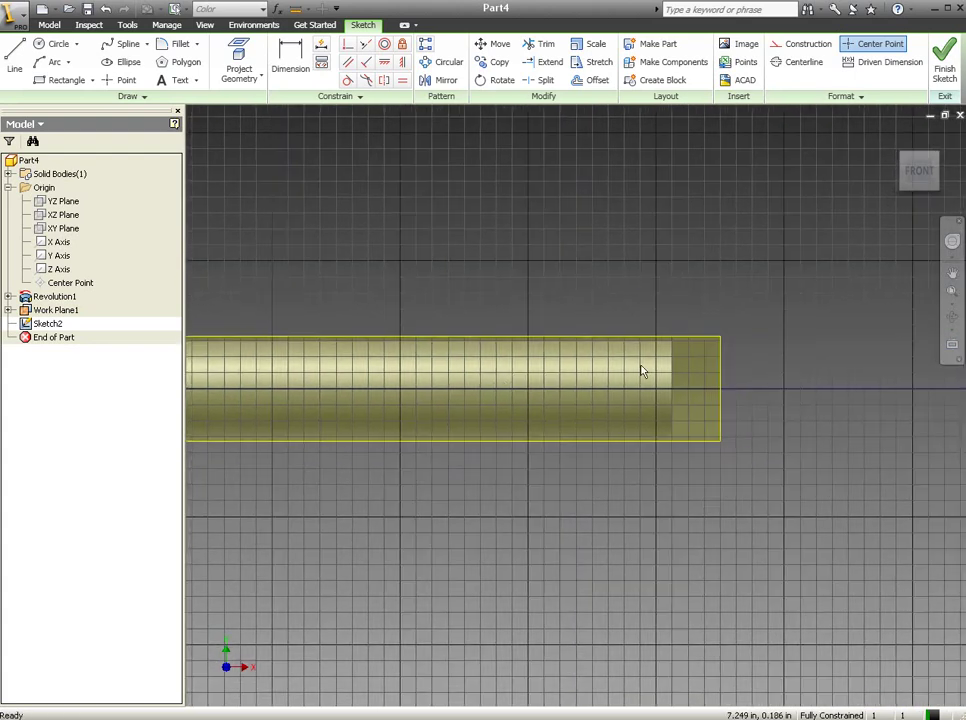
scroll(640, 370, "down", 2)
scroll(636, 372, "up", 3)
scroll(648, 360, "up", 3)
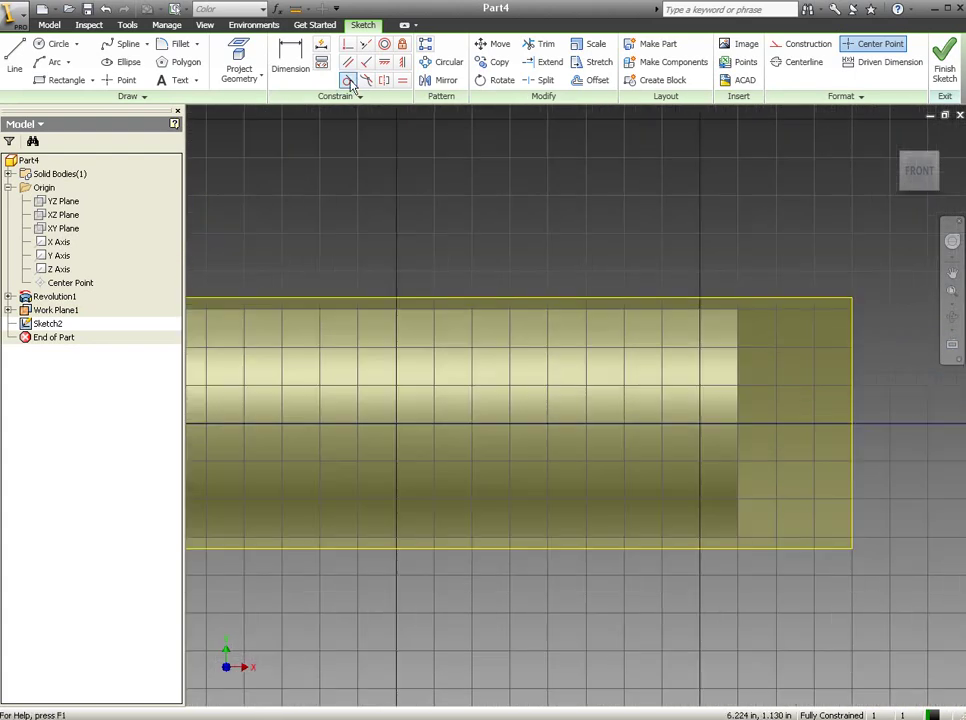
Step: Draw a circle of radius 3/16 centred on the shaft's axis
left_click(40, 47)
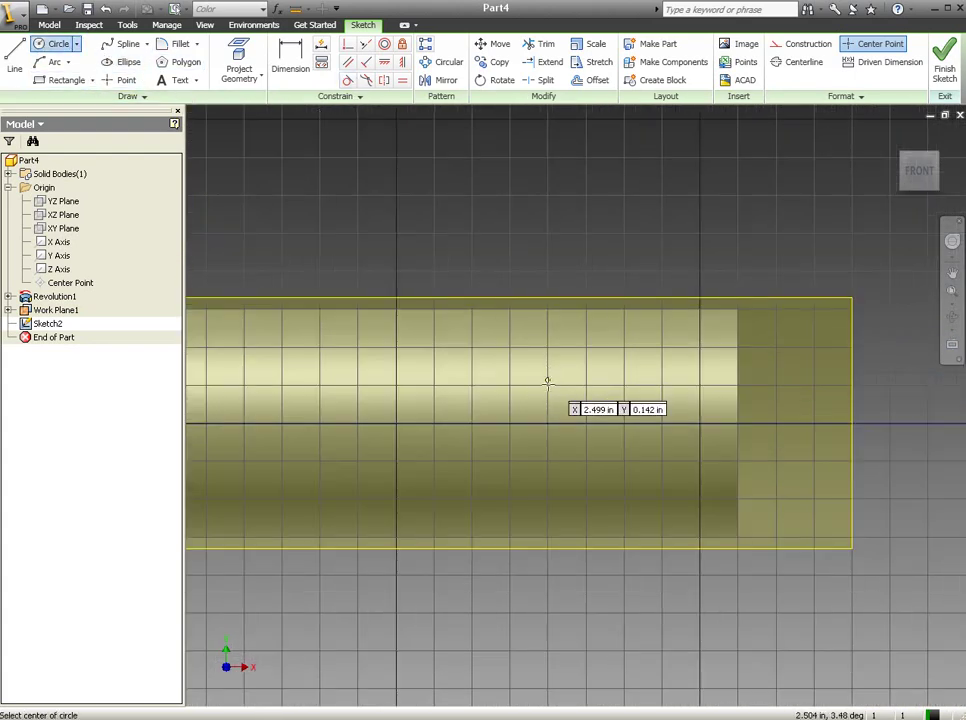
left_click(648, 424)
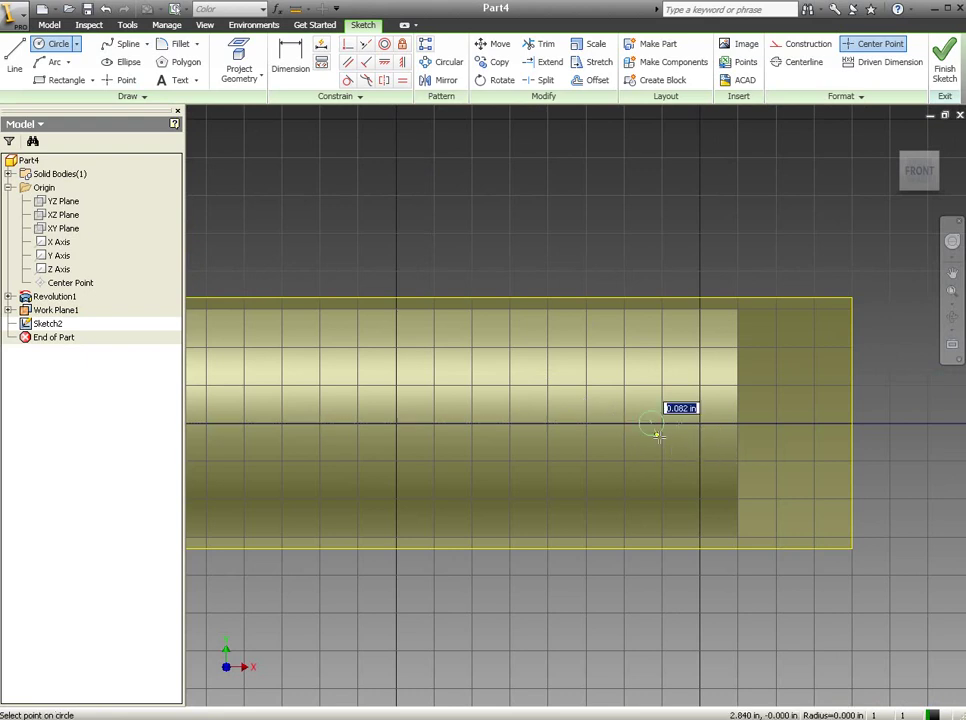
type("3/")
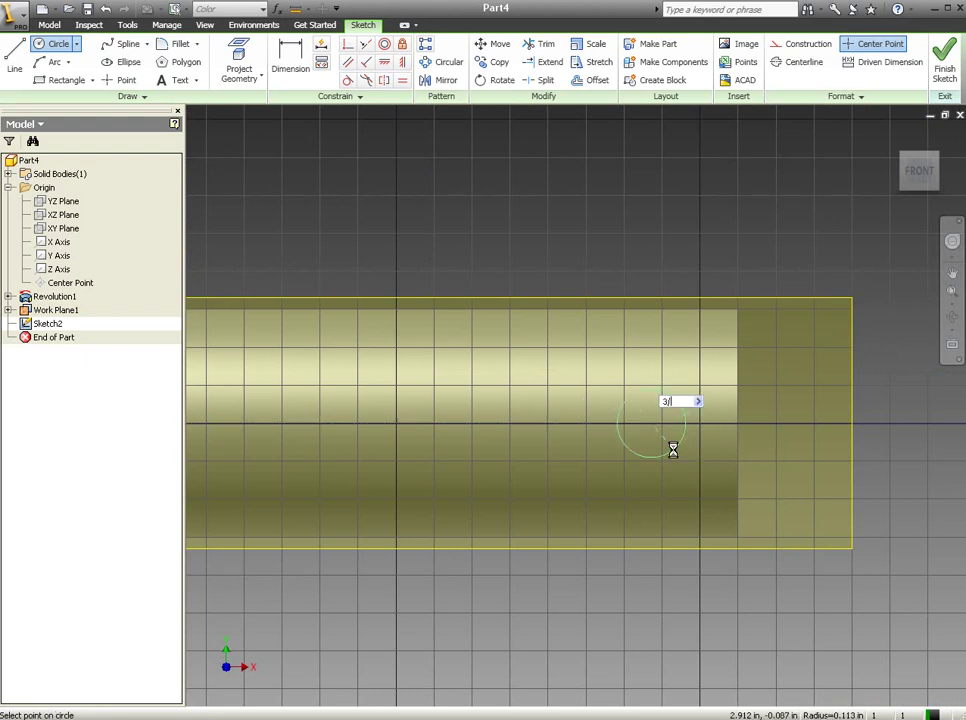
key("Return")
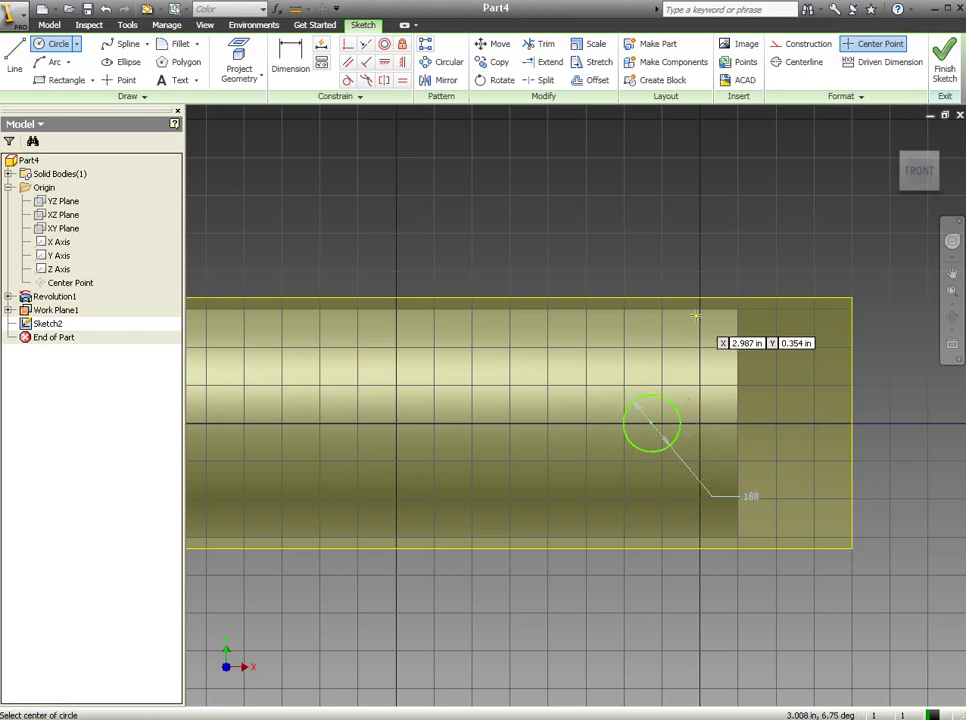
Step: Dimension the circle 3/16 (.188) from the shaft's end edge
left_click(291, 55)
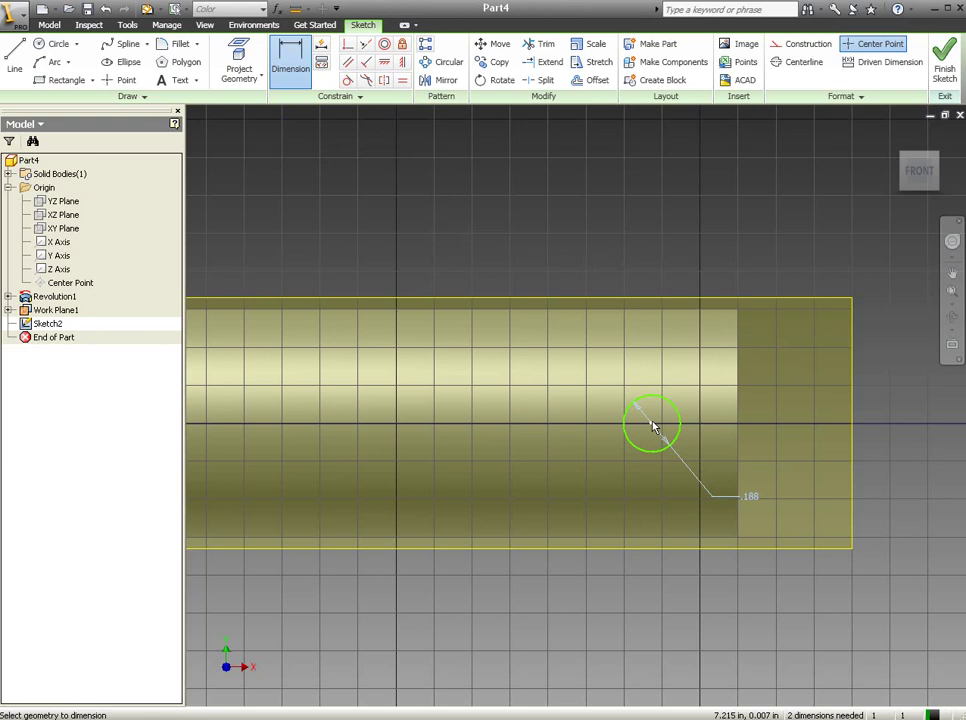
left_click(738, 432)
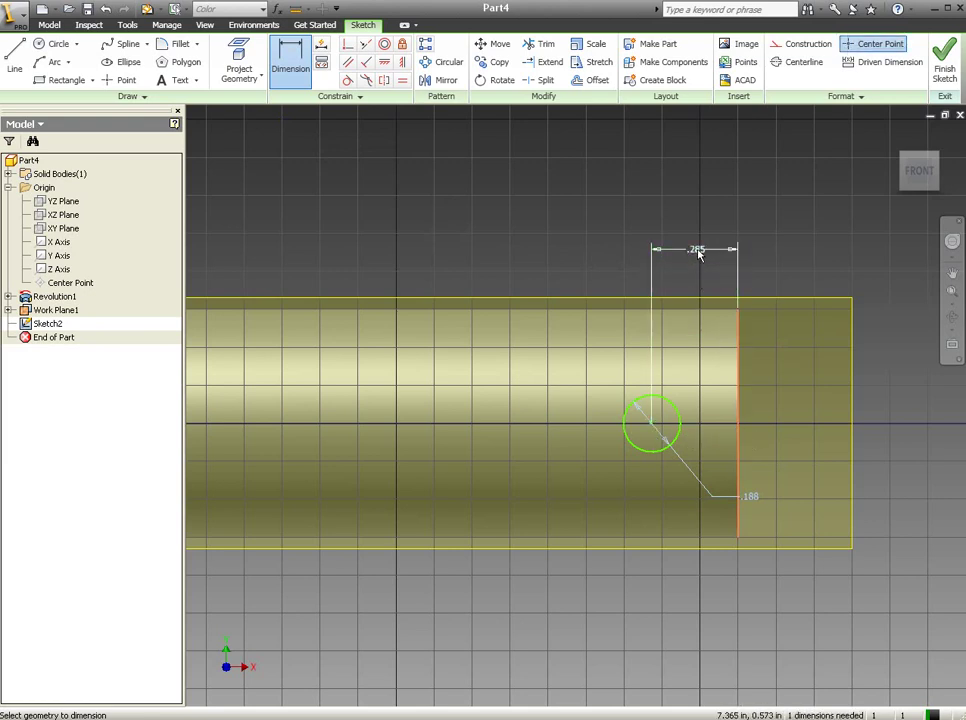
left_click(698, 254)
left_click_drag(696, 304, 604, 301)
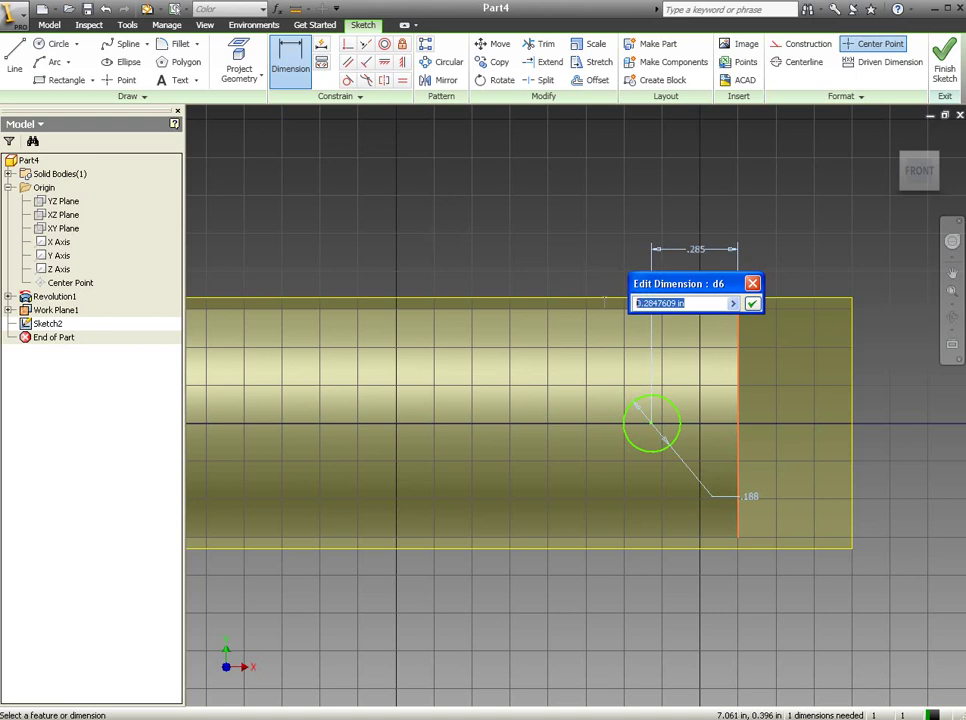
type("3/")
type("16")
key("Return")
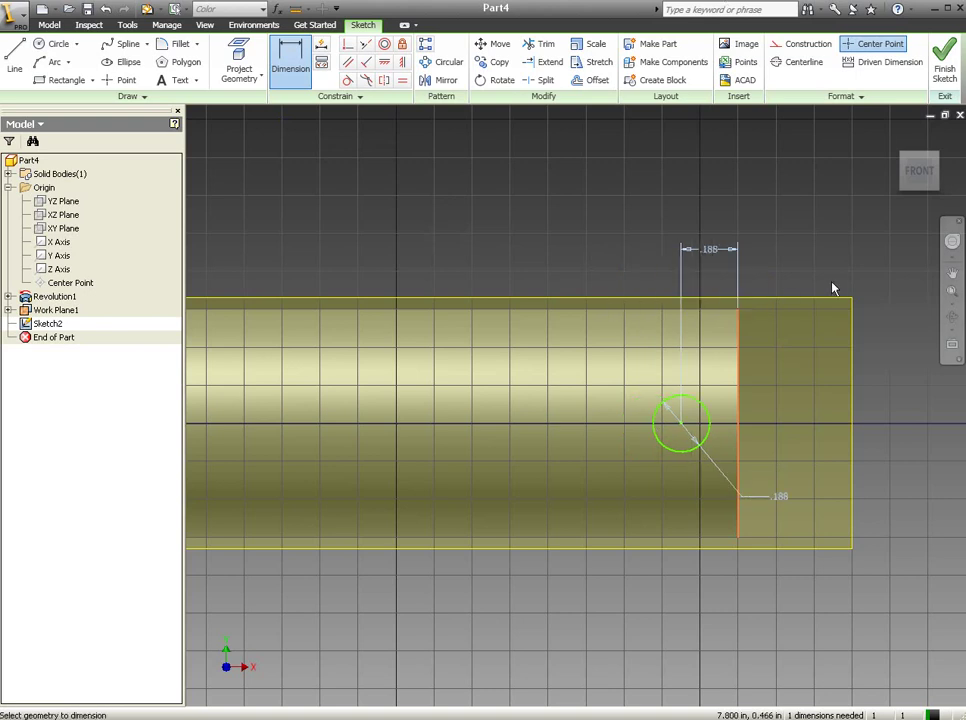
scroll(822, 290, "up", 5)
scroll(776, 289, "down", 9)
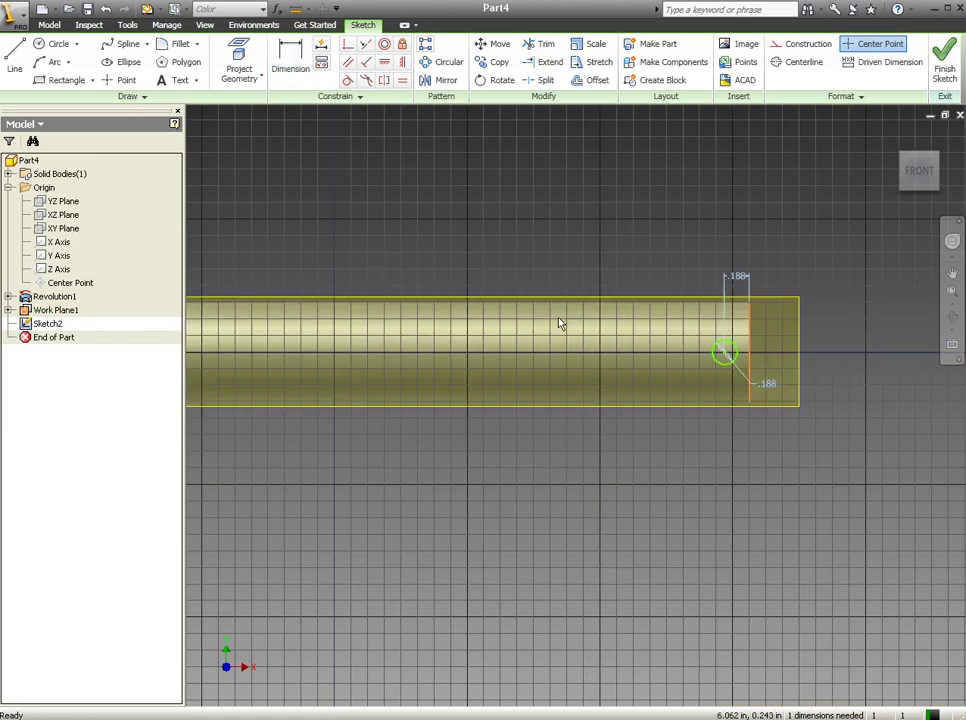
Step: Try a horizontal constraint on the circle centre and dismiss the resulting error
middle_click_drag(561, 323, 709, 358)
scroll(647, 351, "down", 2)
scroll(647, 351, "down", 2)
scroll(647, 351, "down", 4)
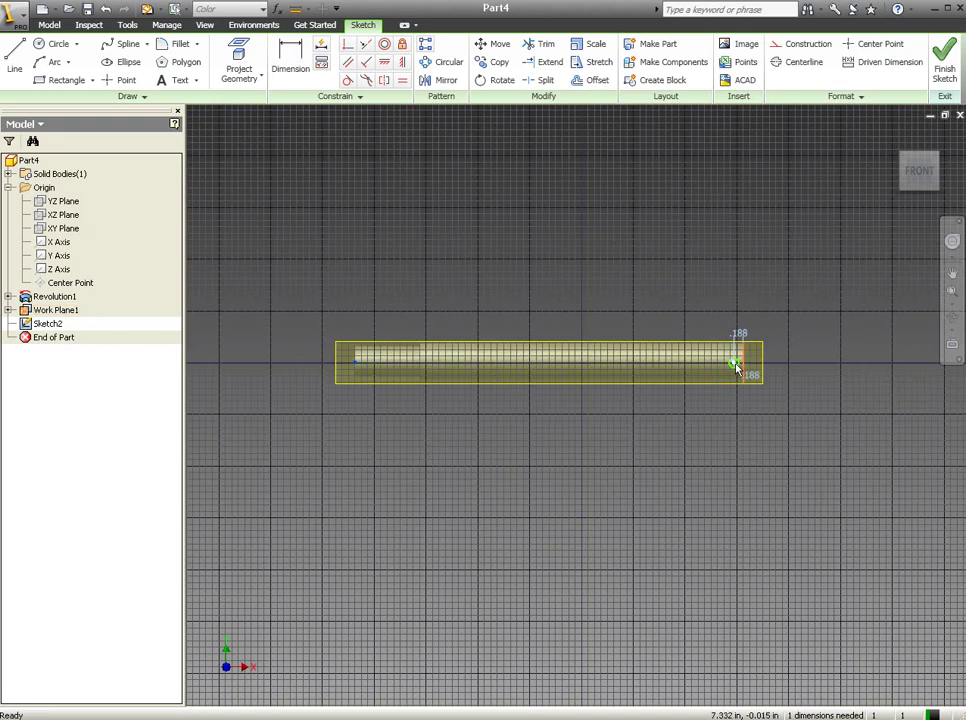
scroll(737, 367, "down", 5)
scroll(740, 366, "up", 10)
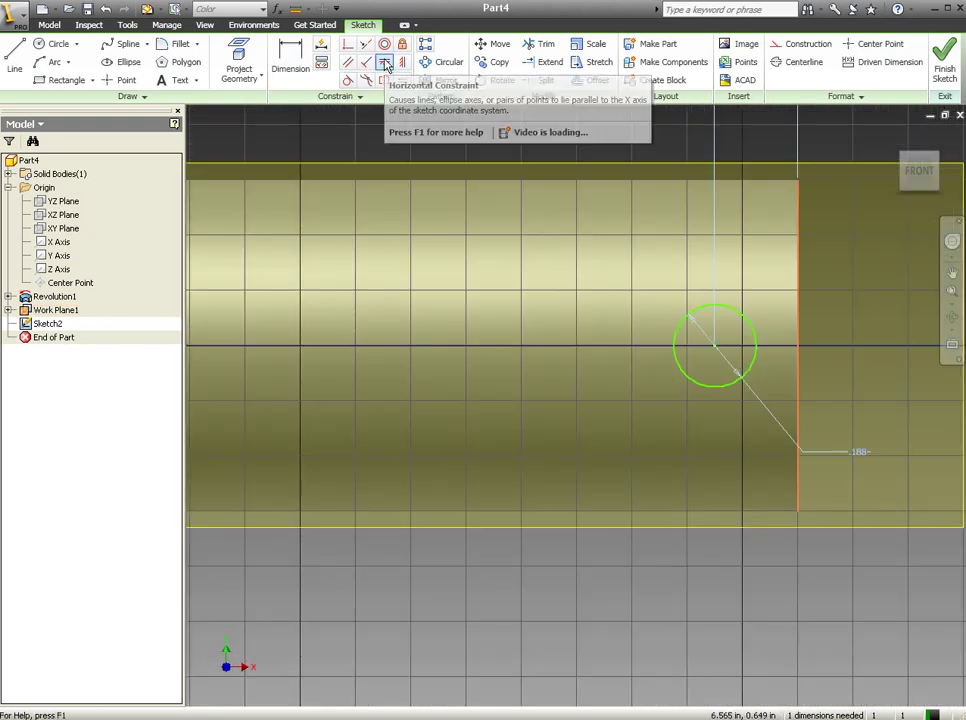
left_click(384, 62)
left_click(743, 328)
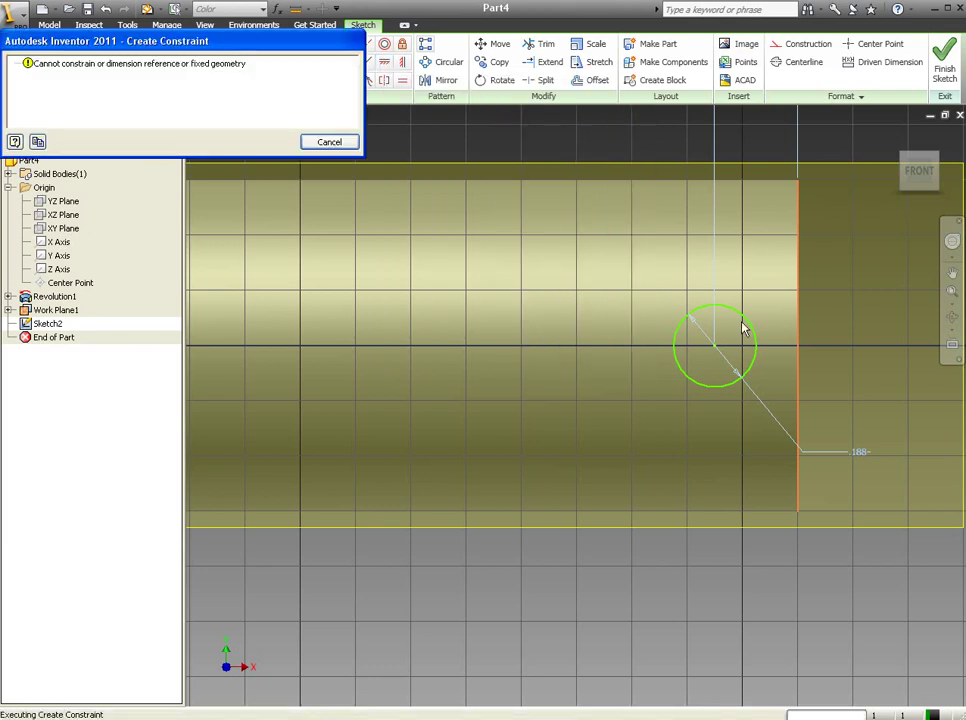
left_click(330, 143)
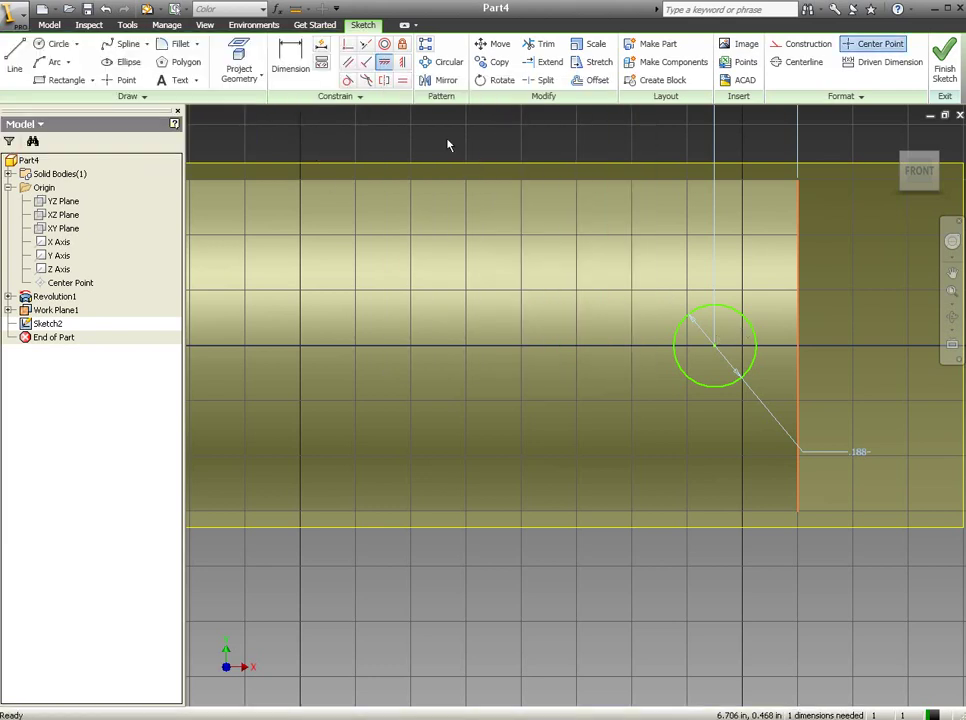
Step: Constrain the circle centre horizontally to the shaft's origin point, fully constraining Sketch2
left_click(714, 349)
scroll(774, 358, "up", 2)
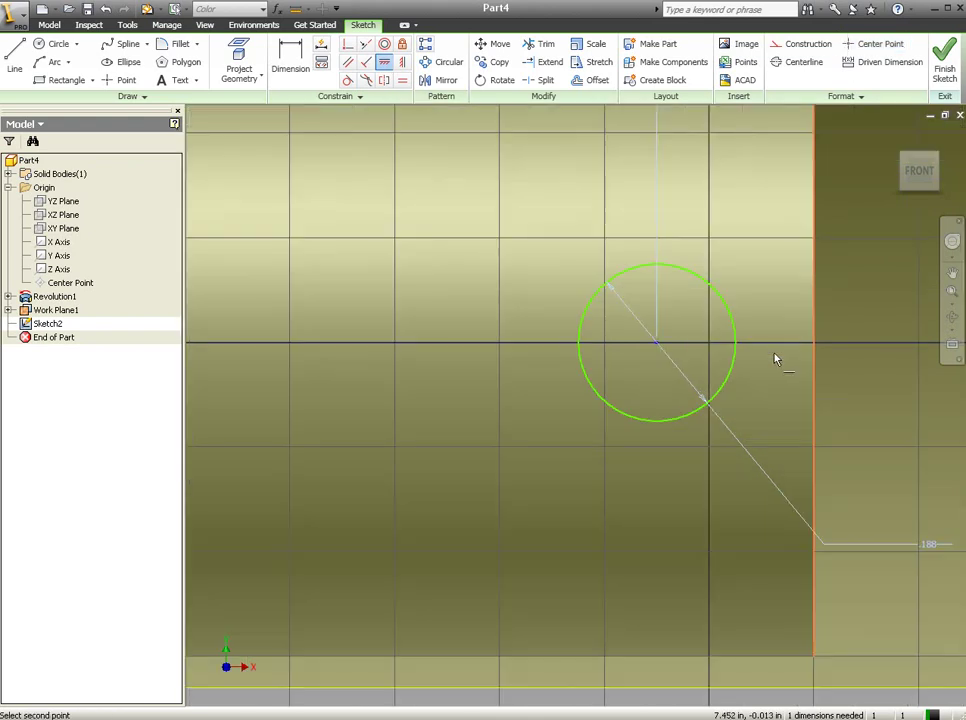
scroll(762, 358, "down", 5)
scroll(762, 358, "down", 2)
scroll(660, 352, "up", 4)
scroll(550, 385, "up", 5)
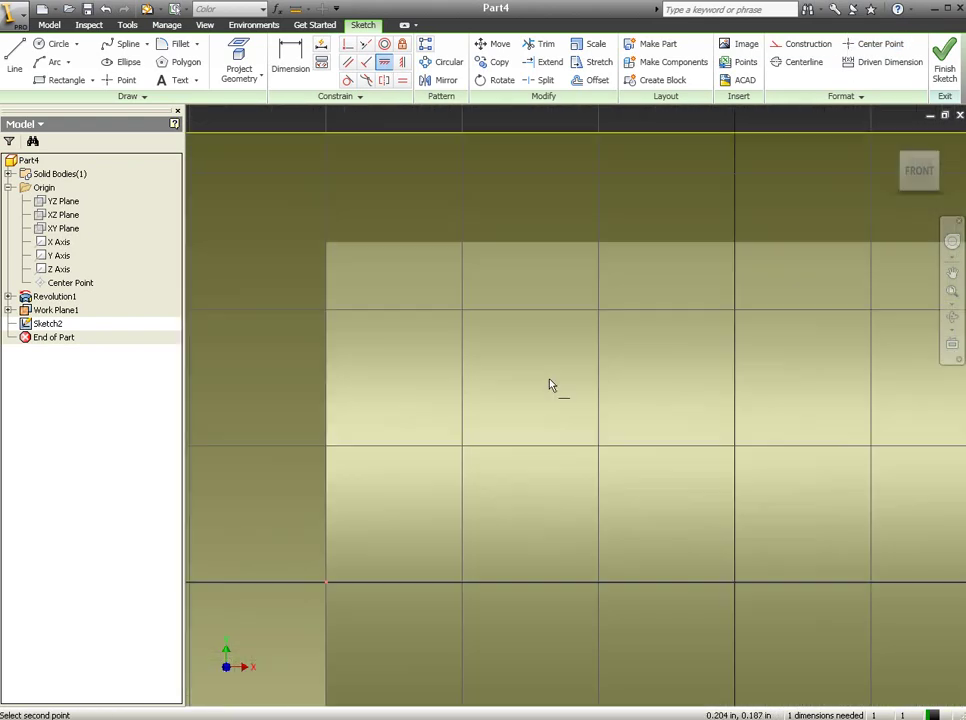
left_click(326, 582)
scroll(390, 470, "down", 3)
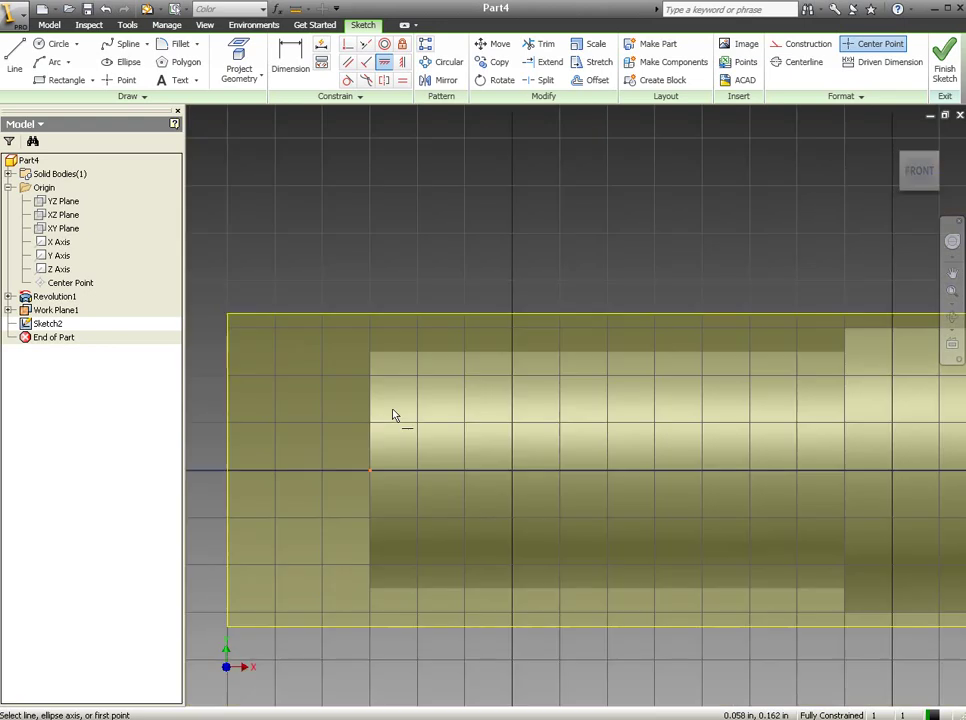
scroll(866, 446, "down", 2)
middle_click_drag(890, 420, 487, 371)
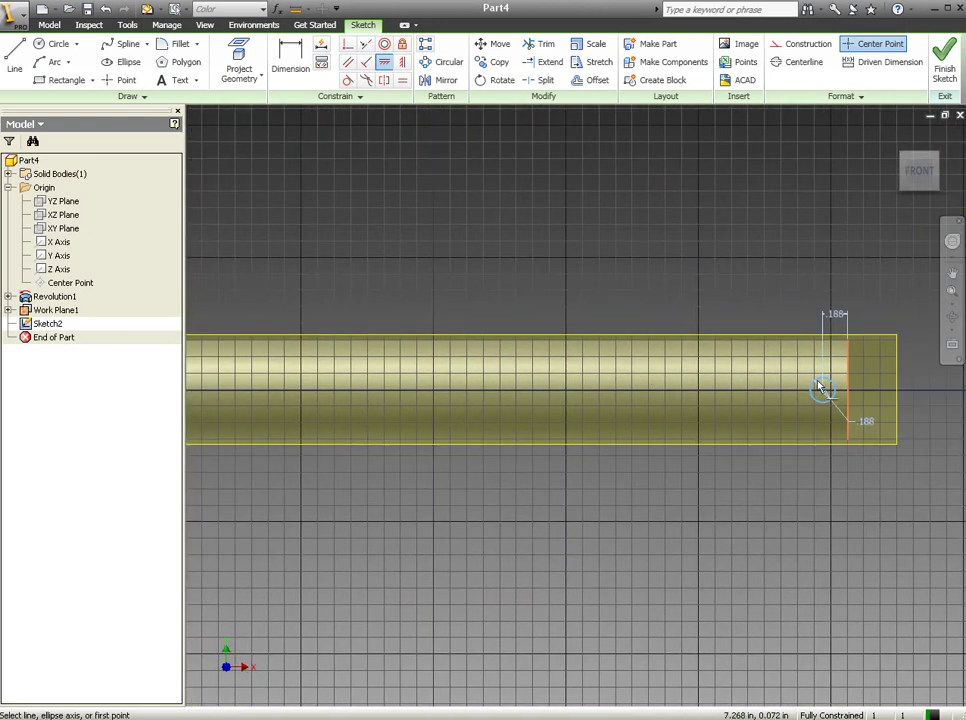
Step: Finish the hole sketch and bring the sketched circle back into view
left_click(944, 58)
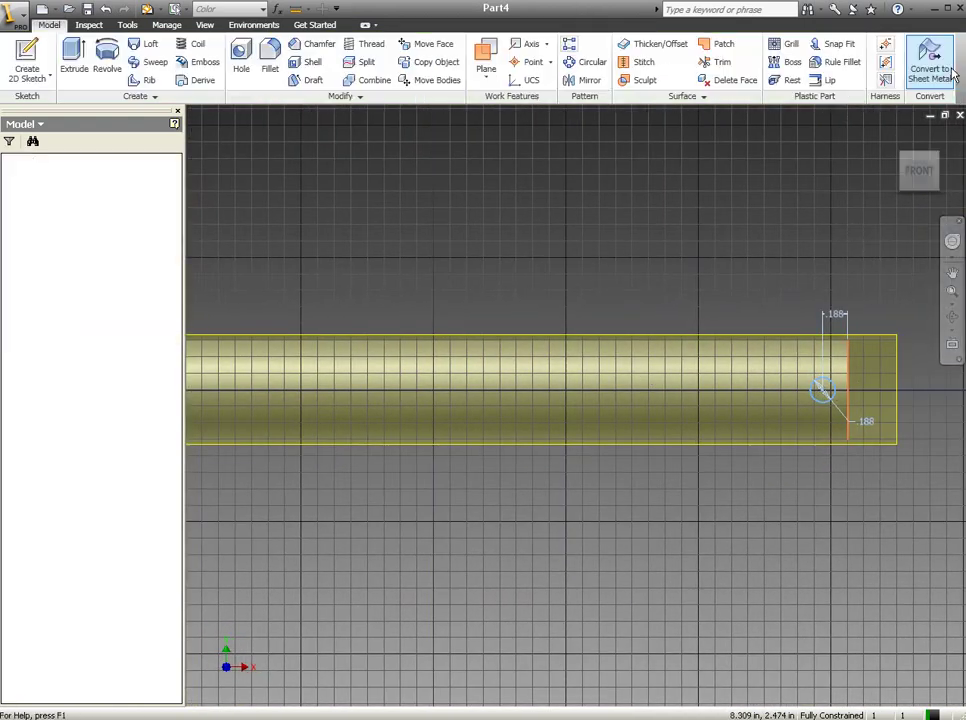
middle_click_drag(867, 313, 779, 250)
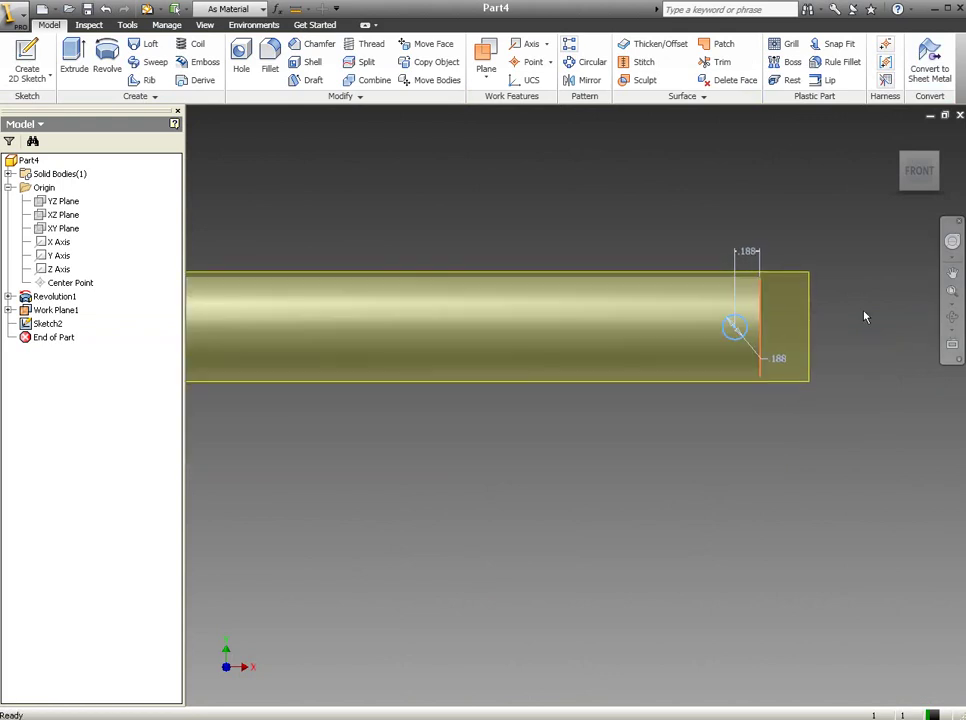
mouse_move(792, 323)
middle_mouse_down()
mouse_move(665, 388)
mouse_move(668, 424)
middle_mouse_up()
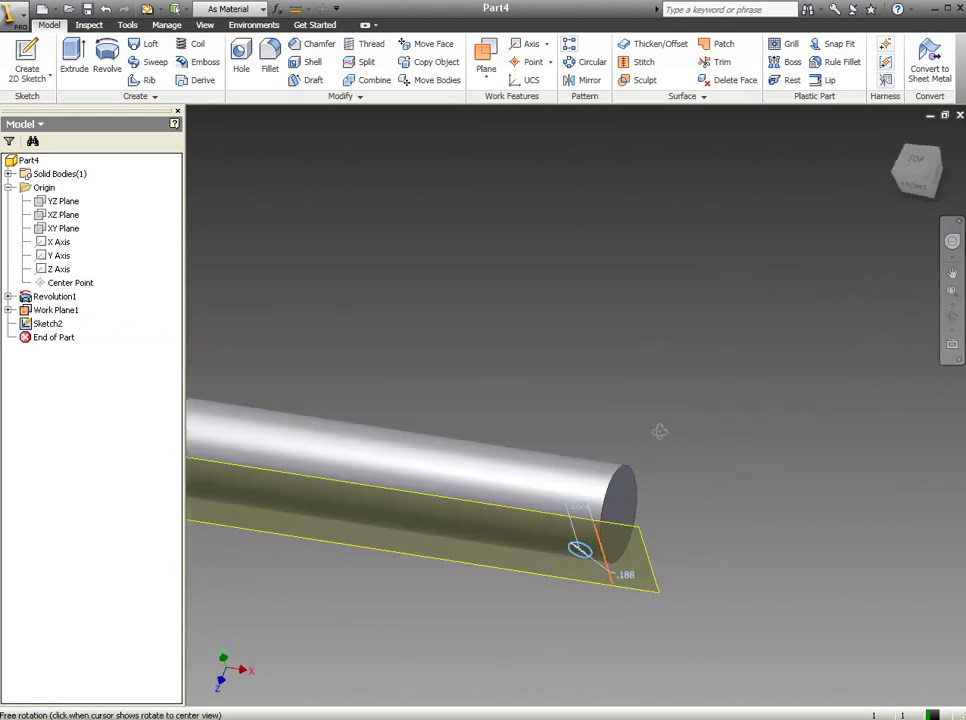
Step: Extrude the circle as a cut with extents set to All, creating Extrusion1
left_click(74, 60)
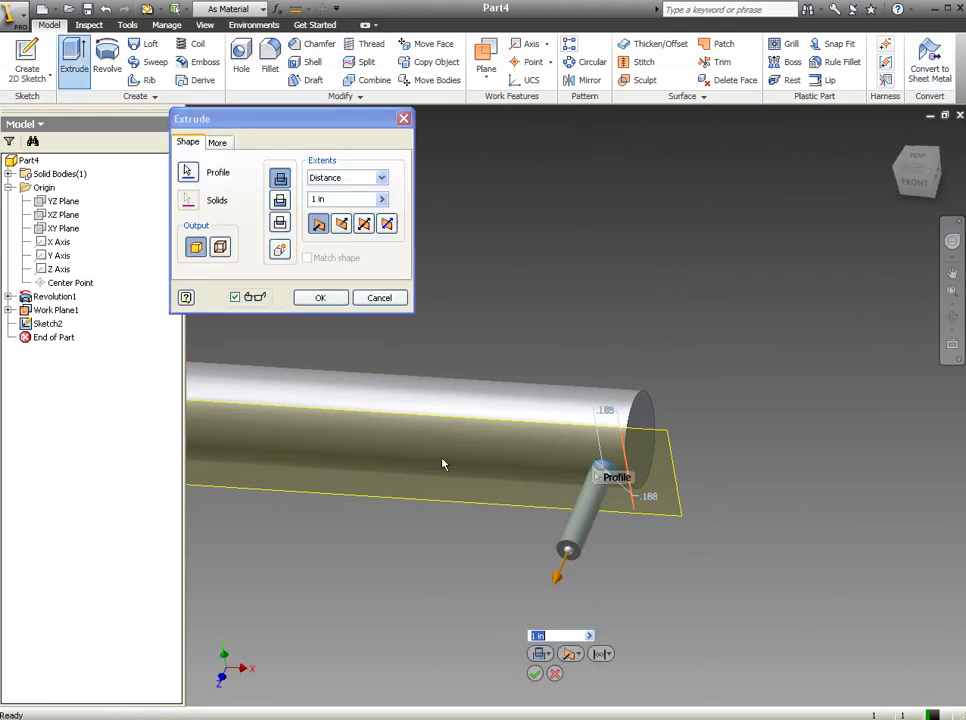
left_click(284, 201)
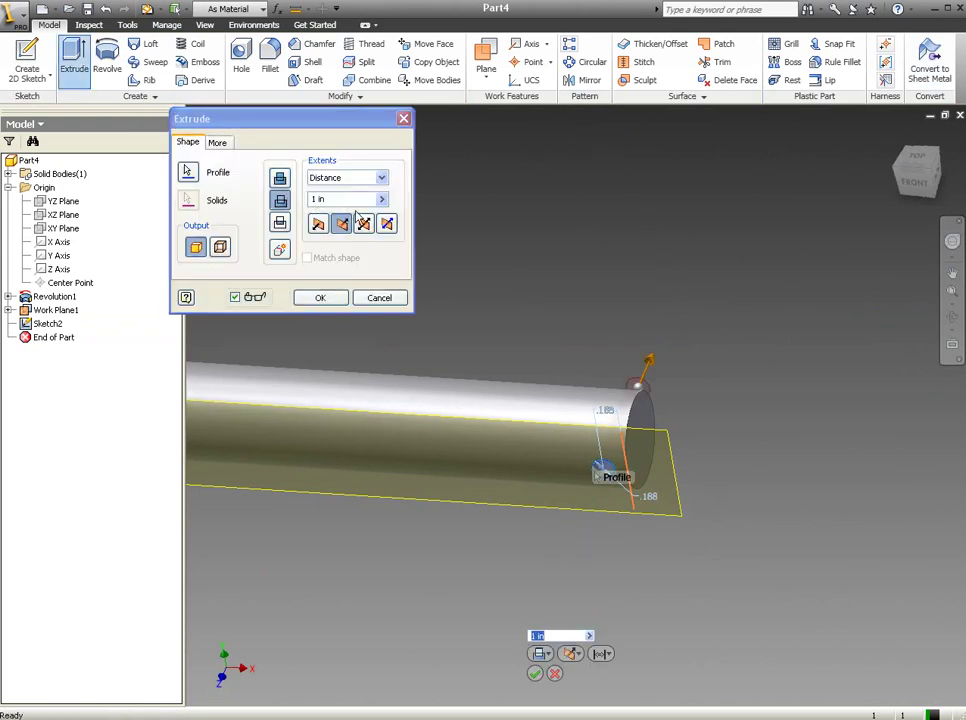
left_click(379, 178)
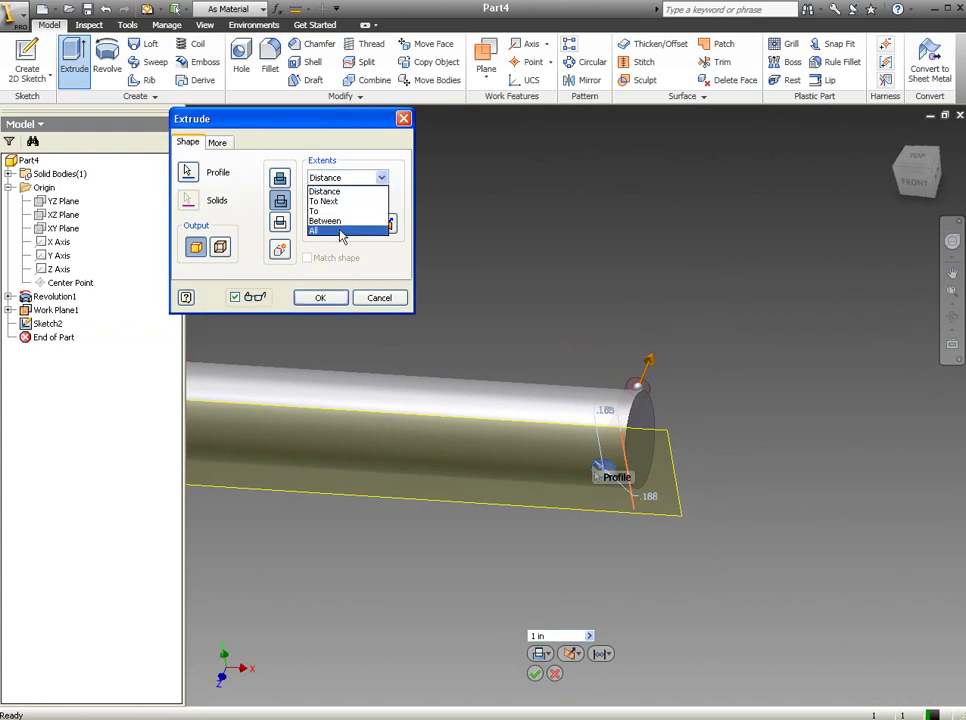
left_click(379, 227)
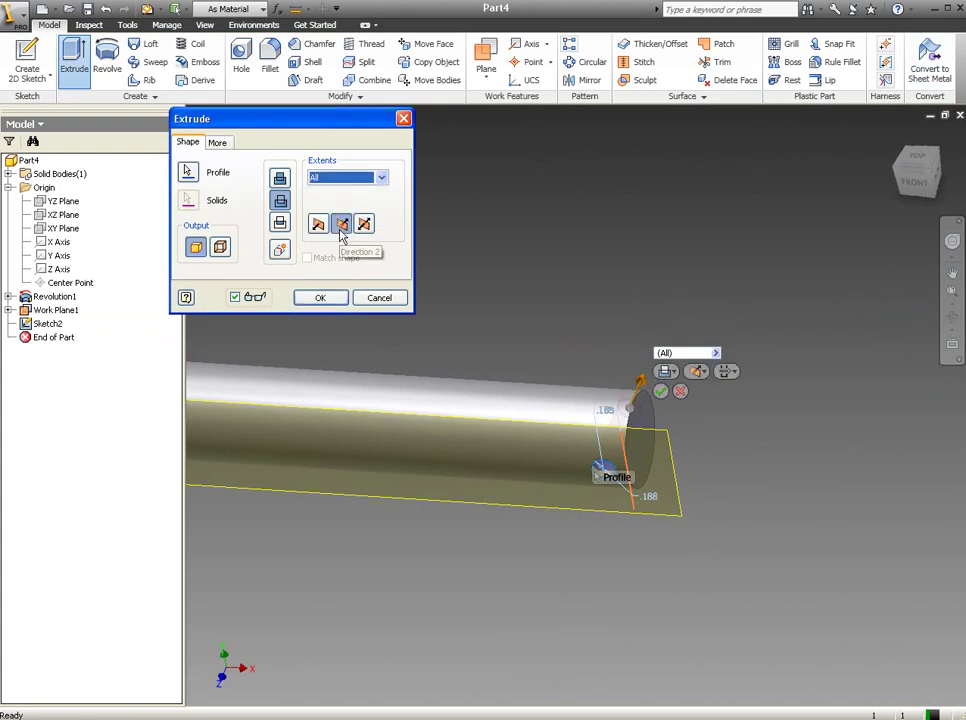
left_click(321, 298)
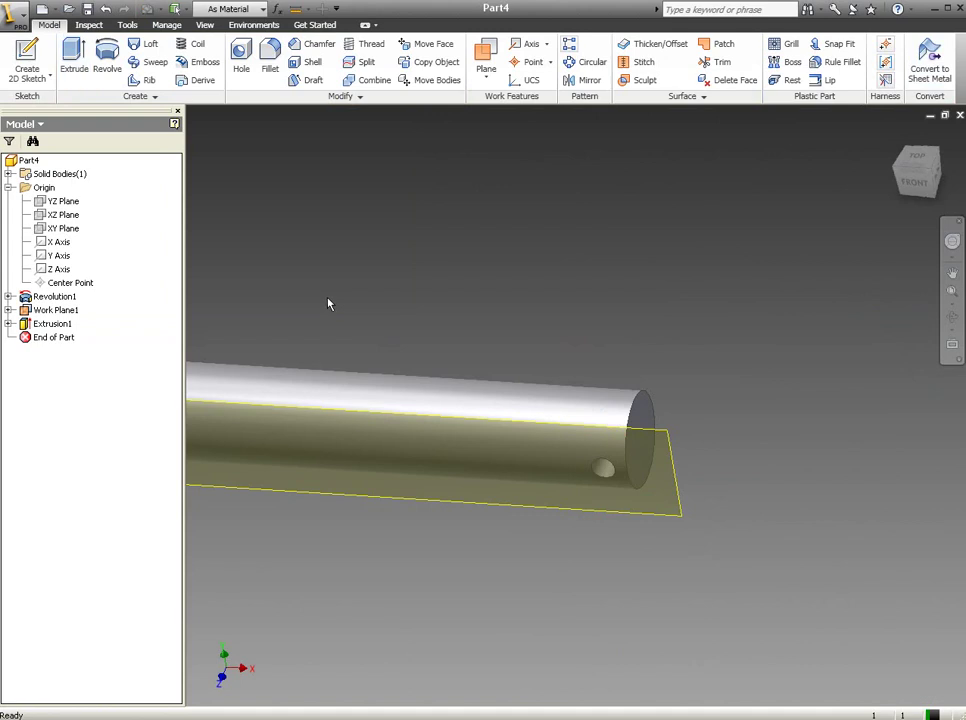
Step: Turn off Visibility for Work Plane1 so only the shaft with its cross hole shows
right_click(675, 509)
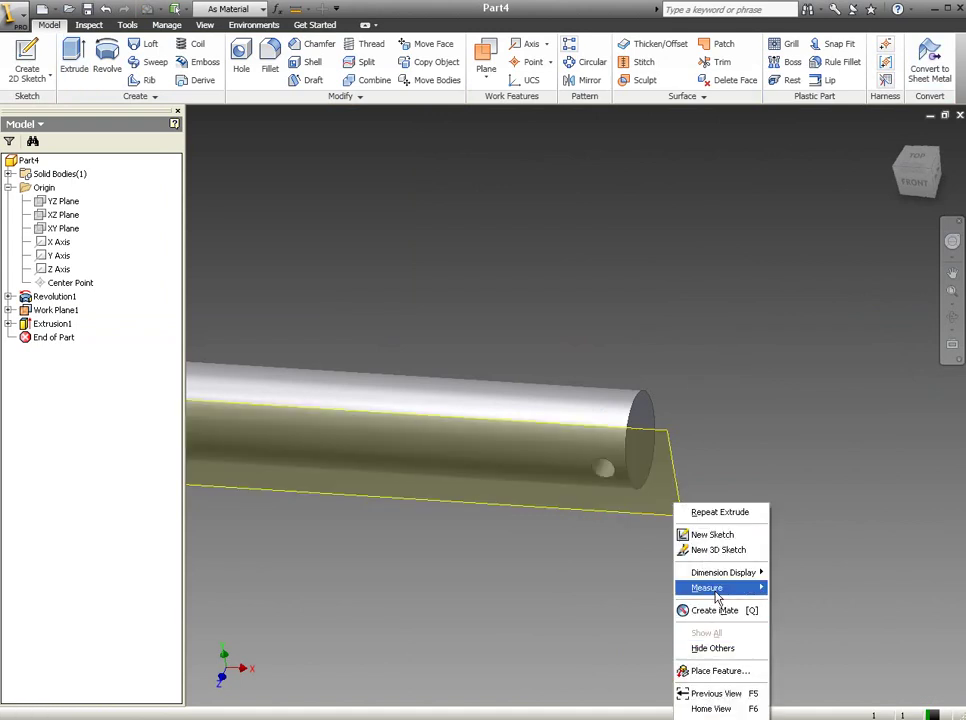
left_click(783, 455)
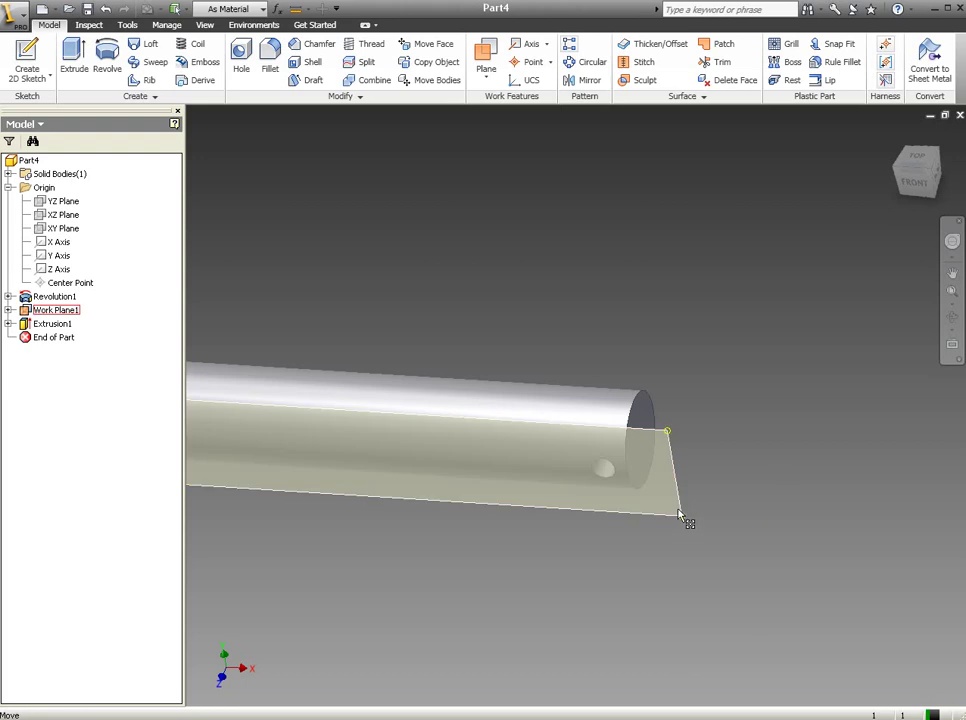
right_click(679, 515)
left_click(700, 304)
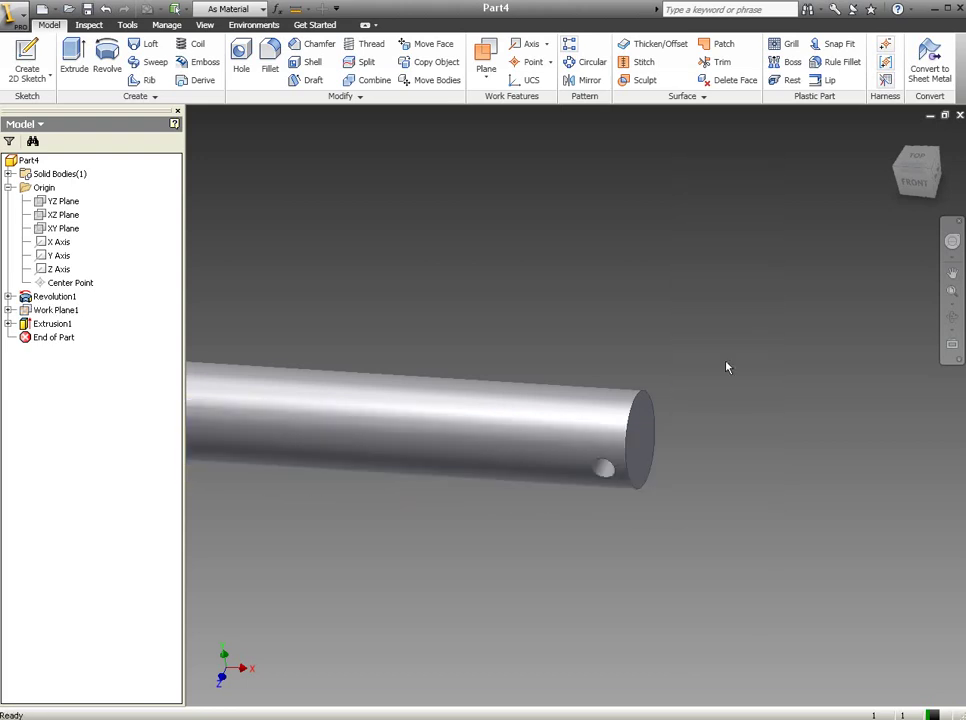
Step: Start a fillet on the shaft's end edge with a 1/32 radius
left_click(644, 399)
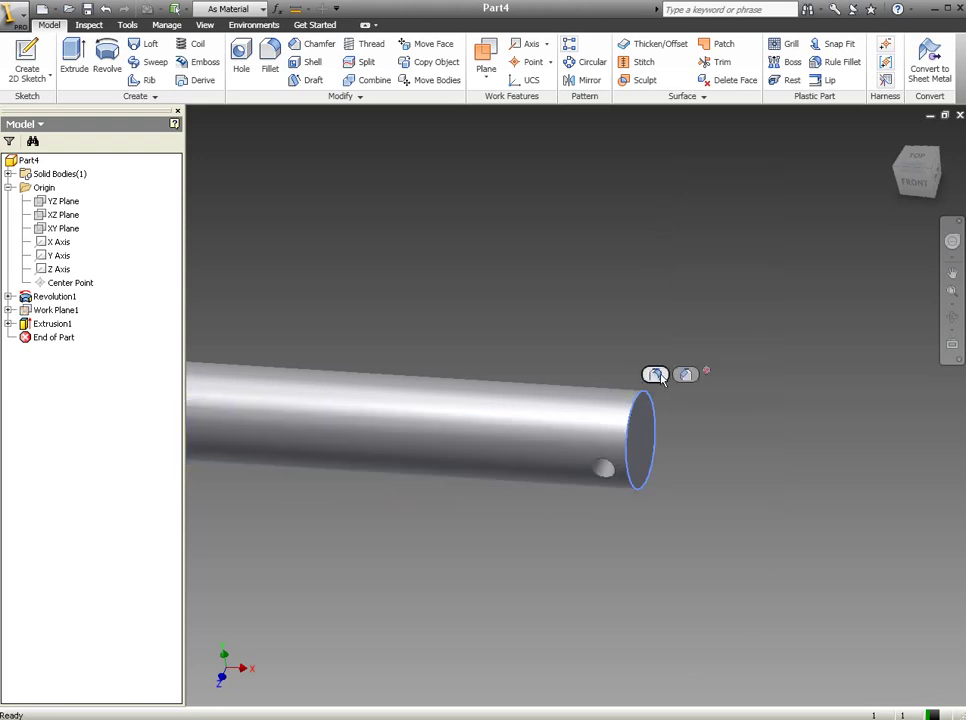
left_click(652, 376)
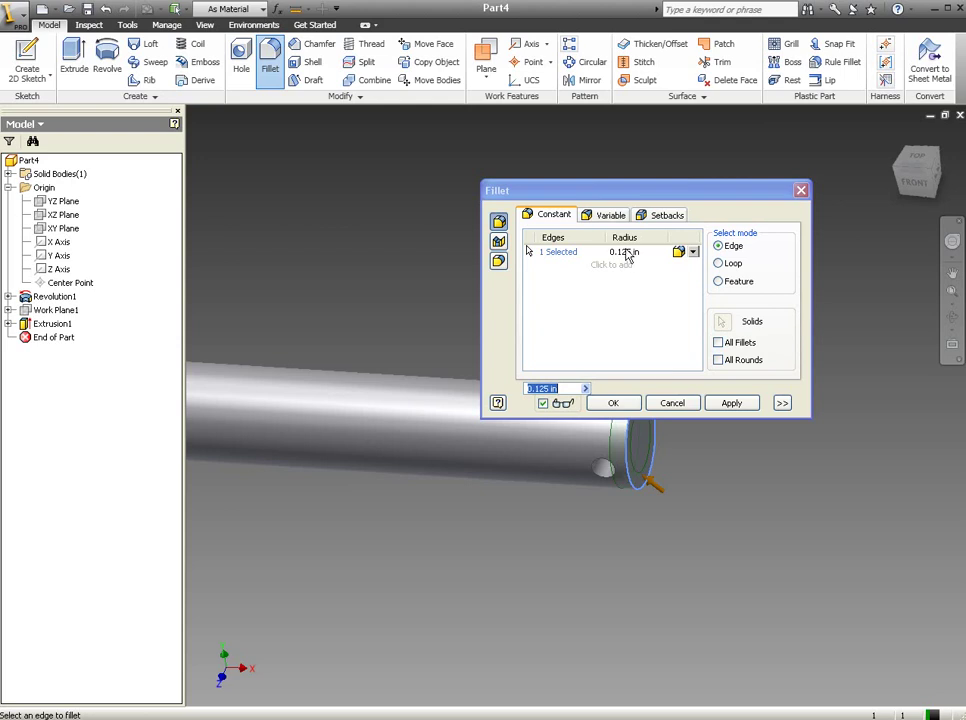
left_click(625, 252)
type("1")
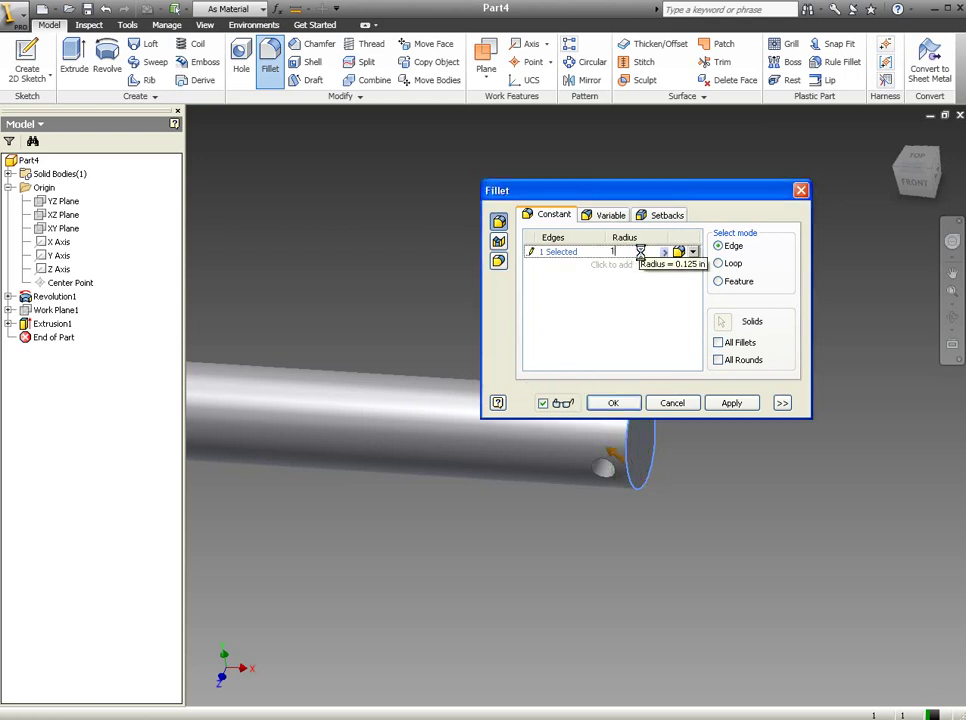
type("/32")
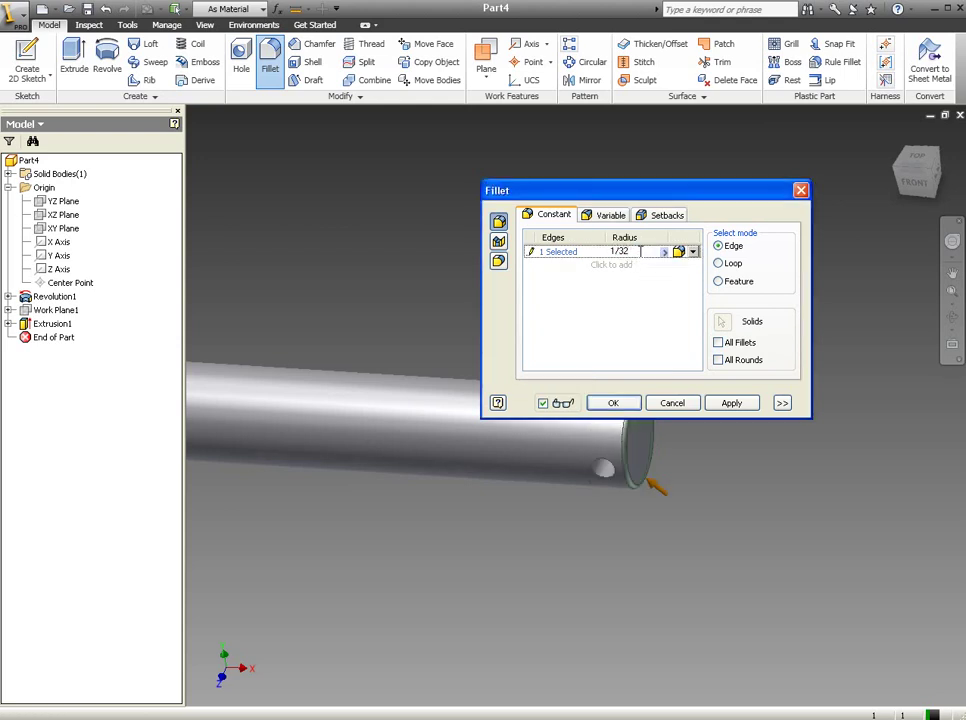
key("Return")
Step: Add the shaft's other end edge and apply the fillet as Fillet1
middle_click_drag(321, 411, 313, 530)
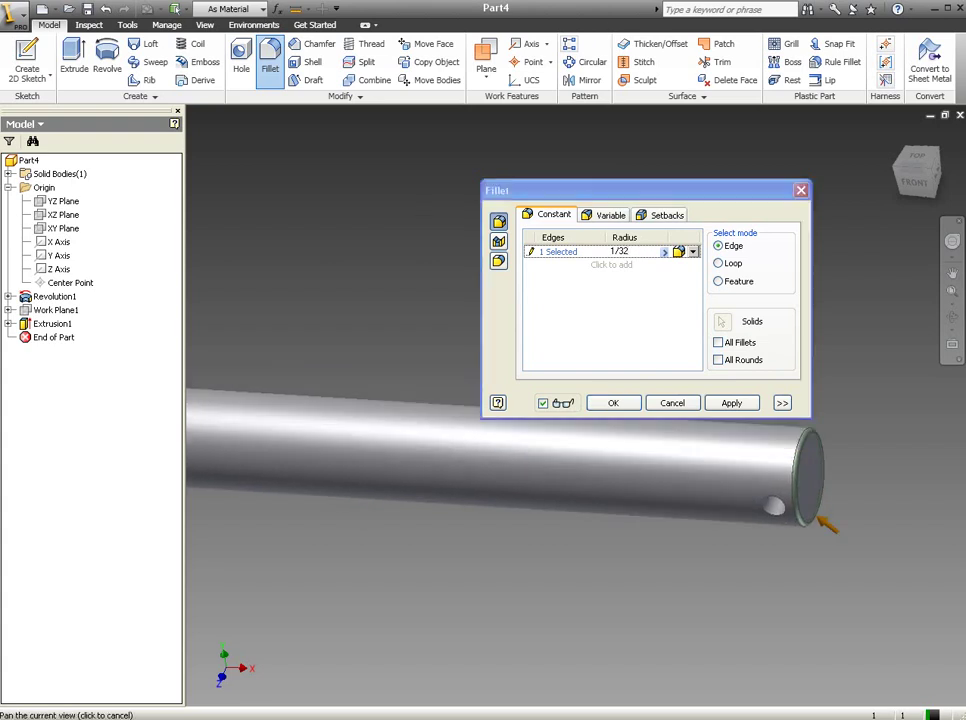
scroll(354, 505, "down", 3)
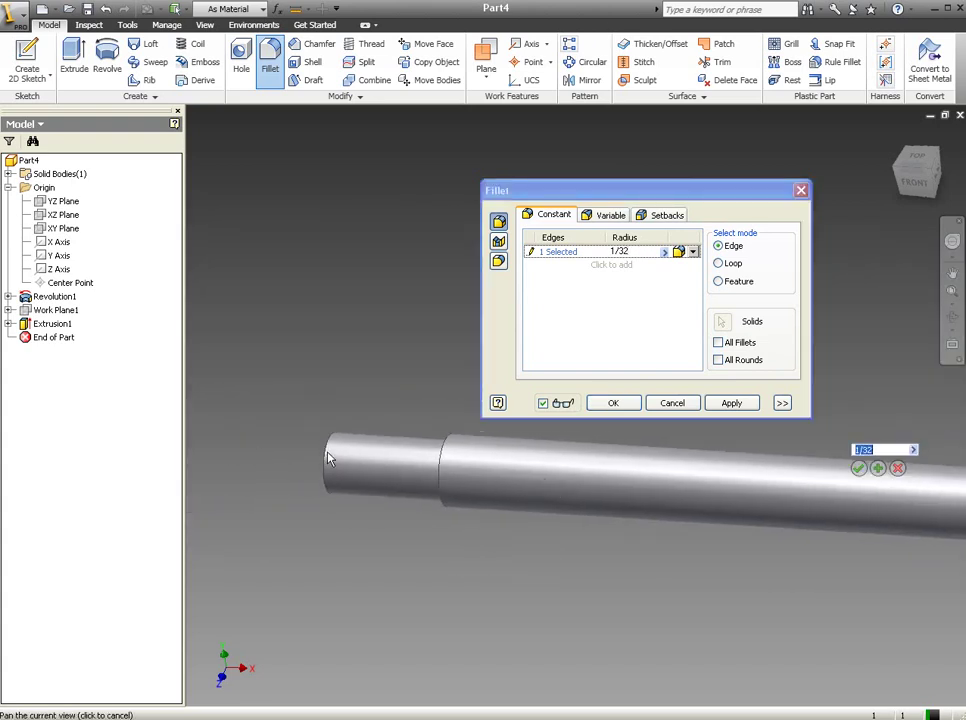
left_click(560, 258)
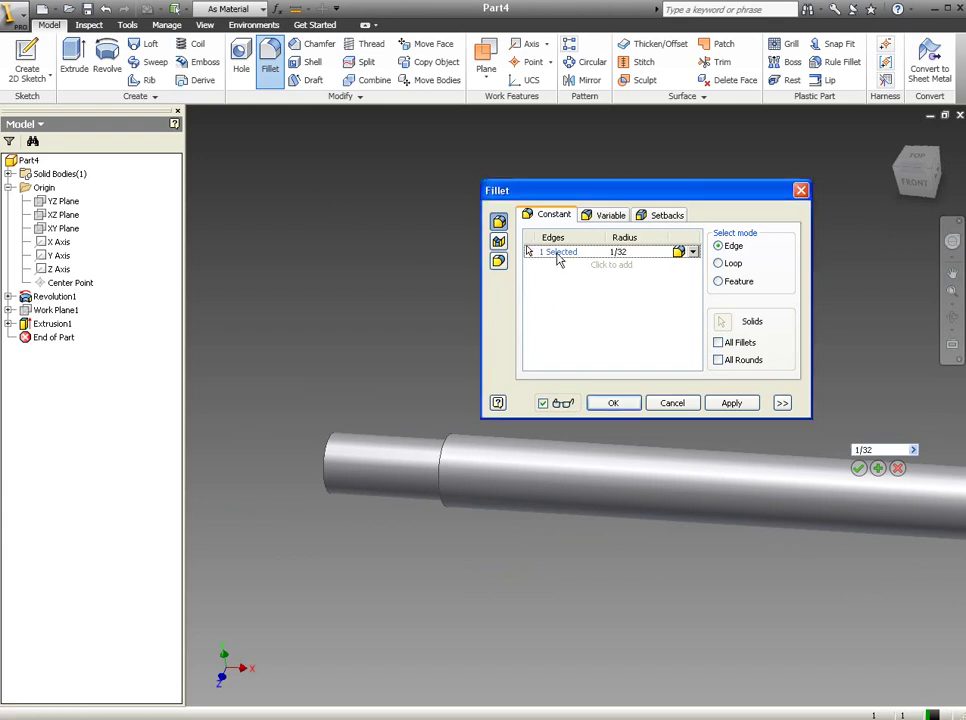
left_click(335, 450)
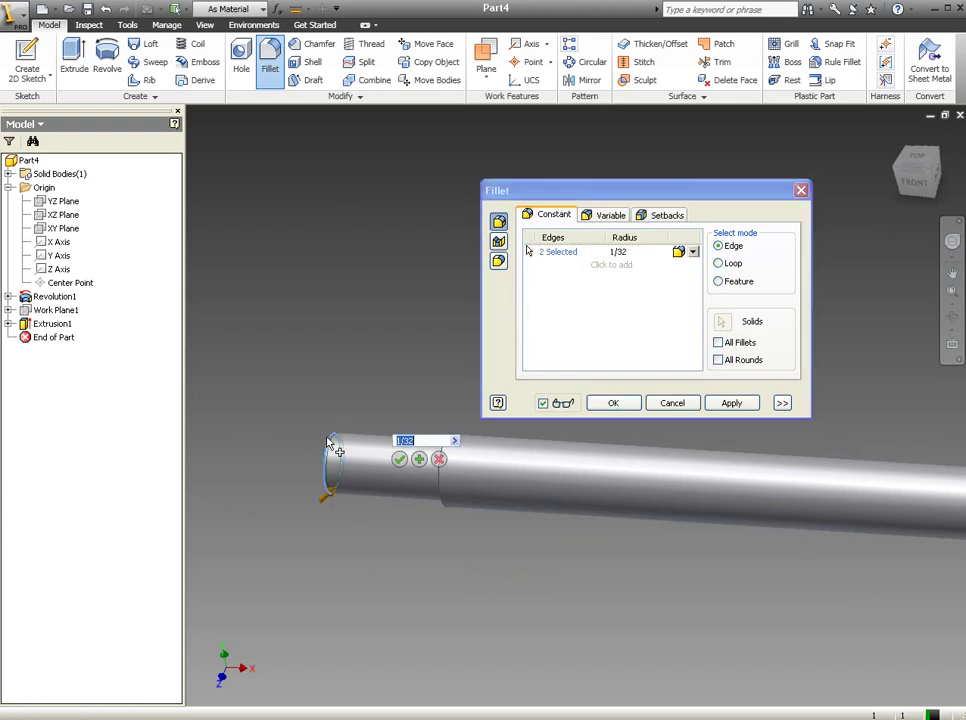
left_click(401, 461)
Step: Save the shaft part as SUPPORT.ipt in the AJUSTABLE-MID BEARING folder
scroll(410, 378, "down", 3)
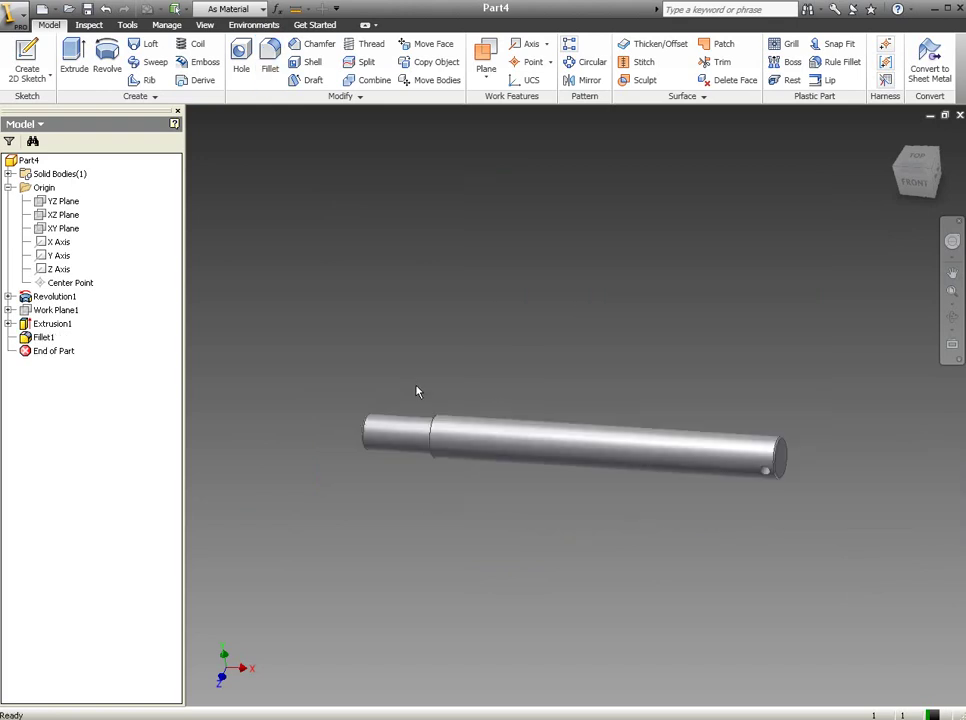
middle_click_drag(716, 392, 724, 334)
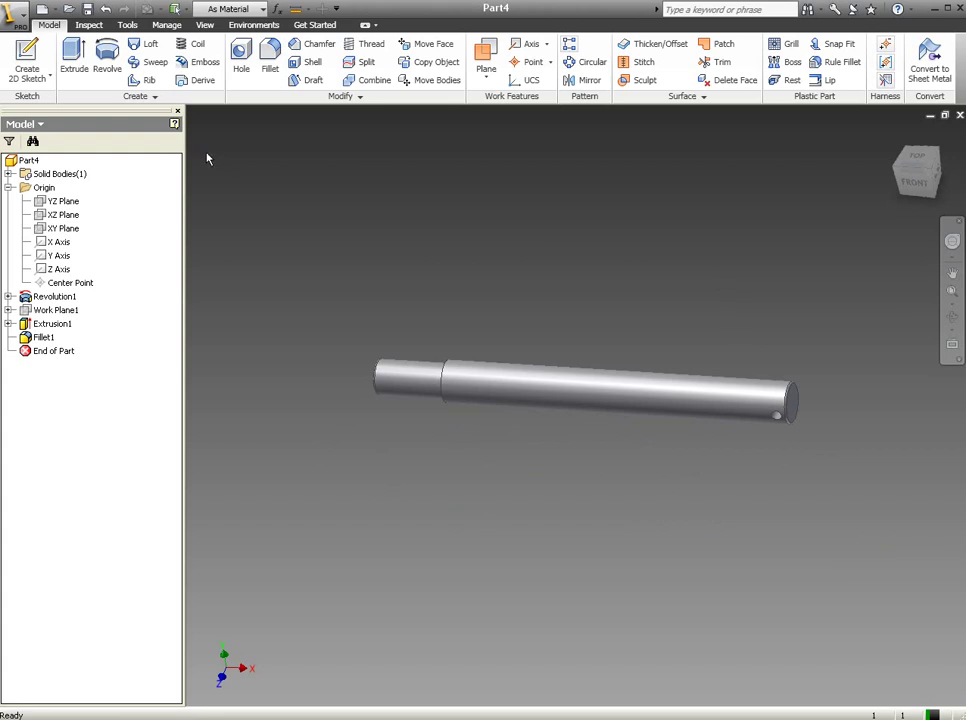
left_click(88, 10)
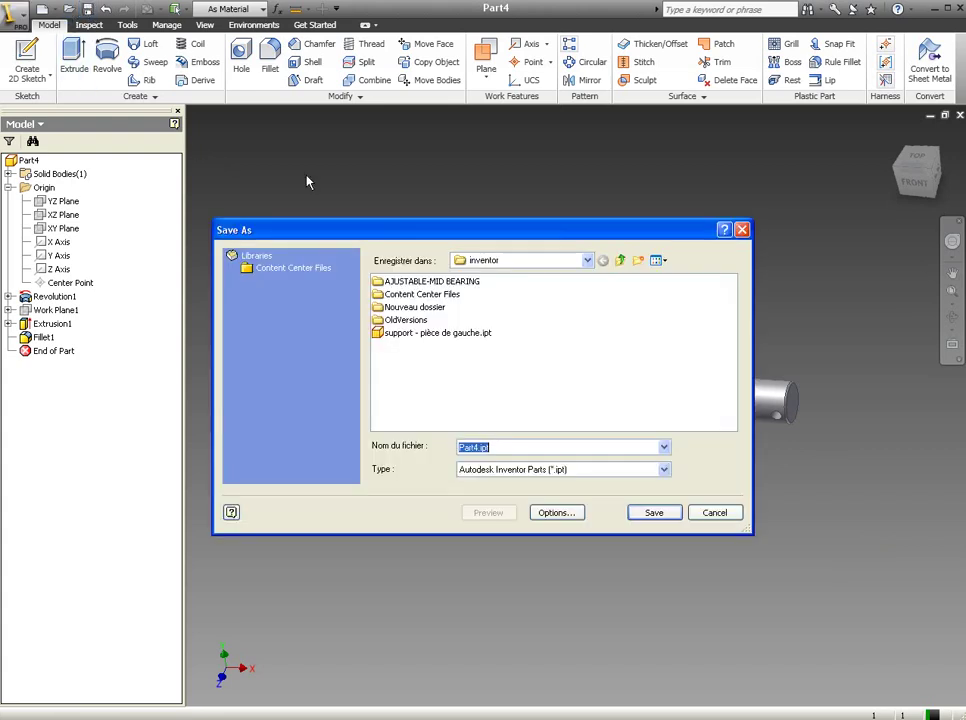
double_click(430, 281)
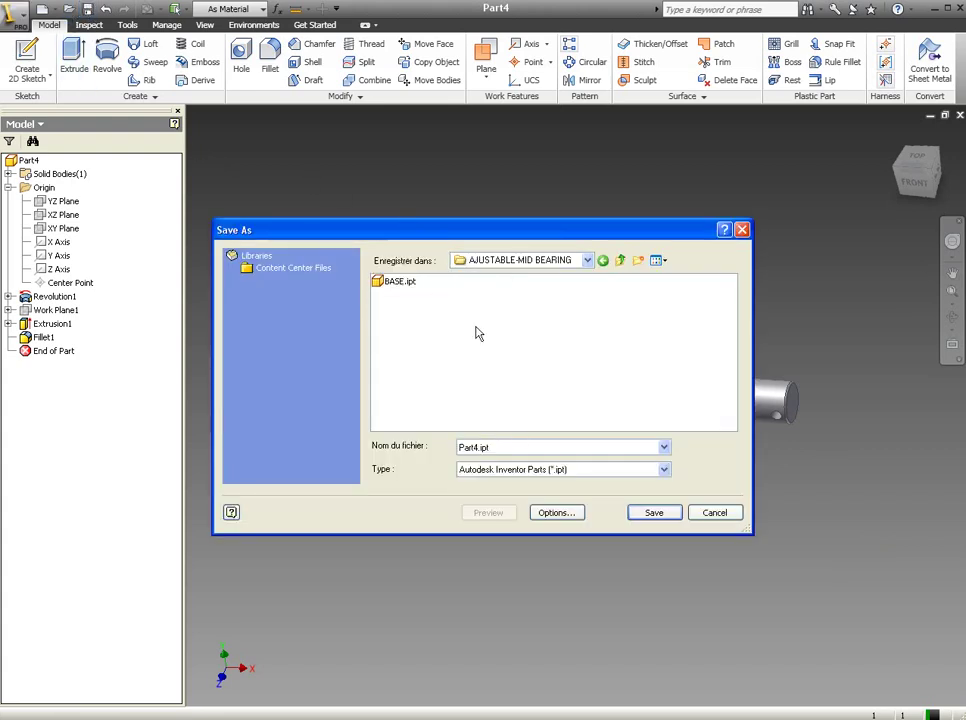
double_click(505, 446)
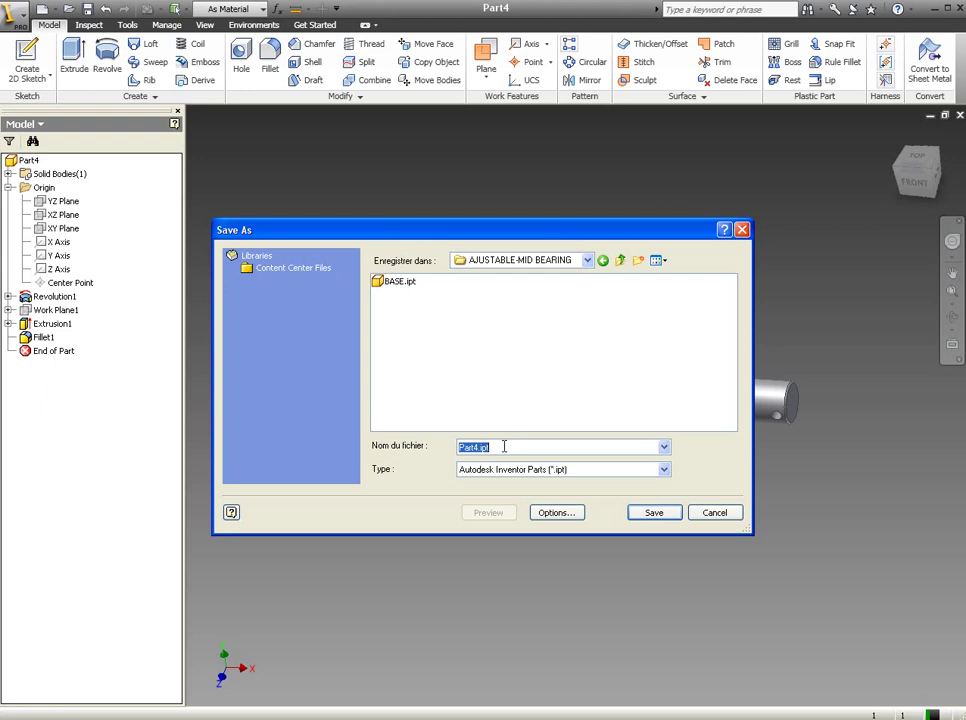
type("SUPPORT")
left_click(656, 514)
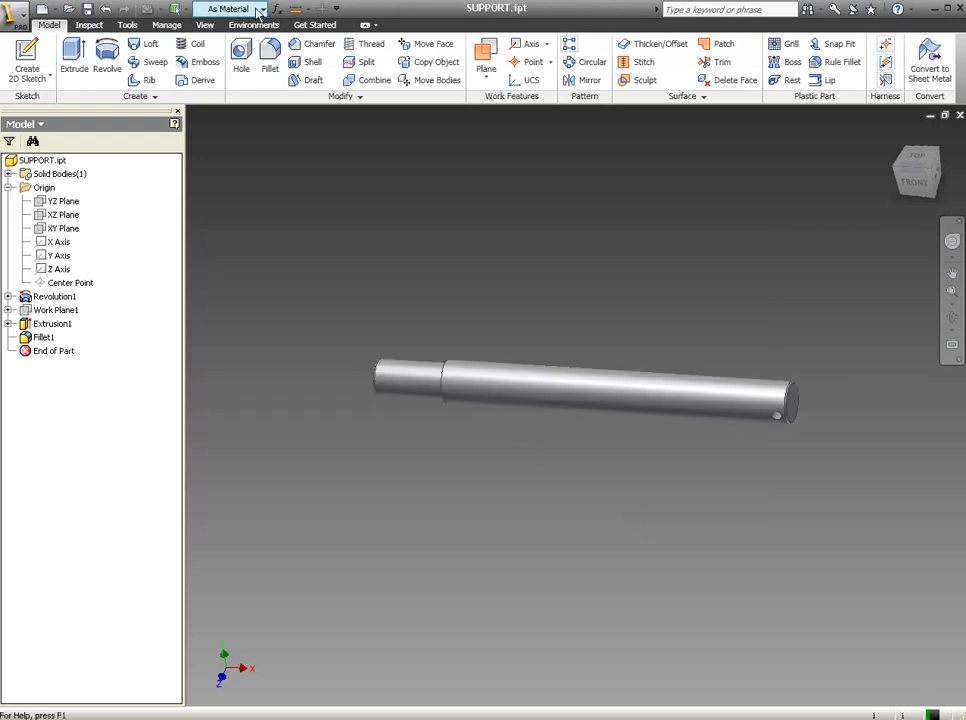
Step: In iProperties > Physical, apply material Steel, High Strength Low Alloy and close the window
left_click(14, 14)
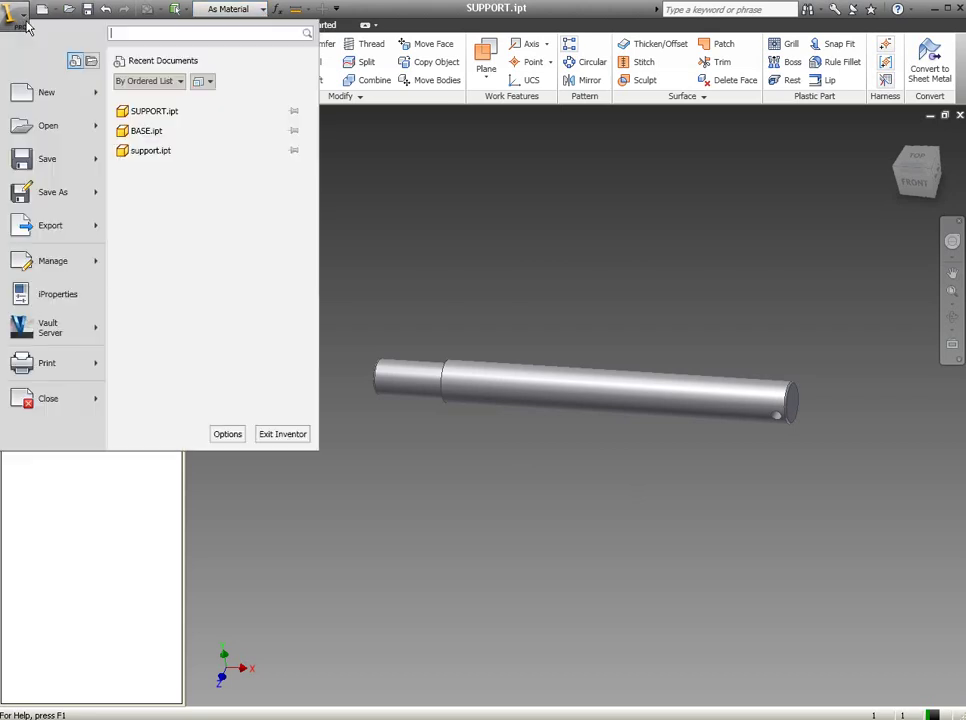
left_click(55, 300)
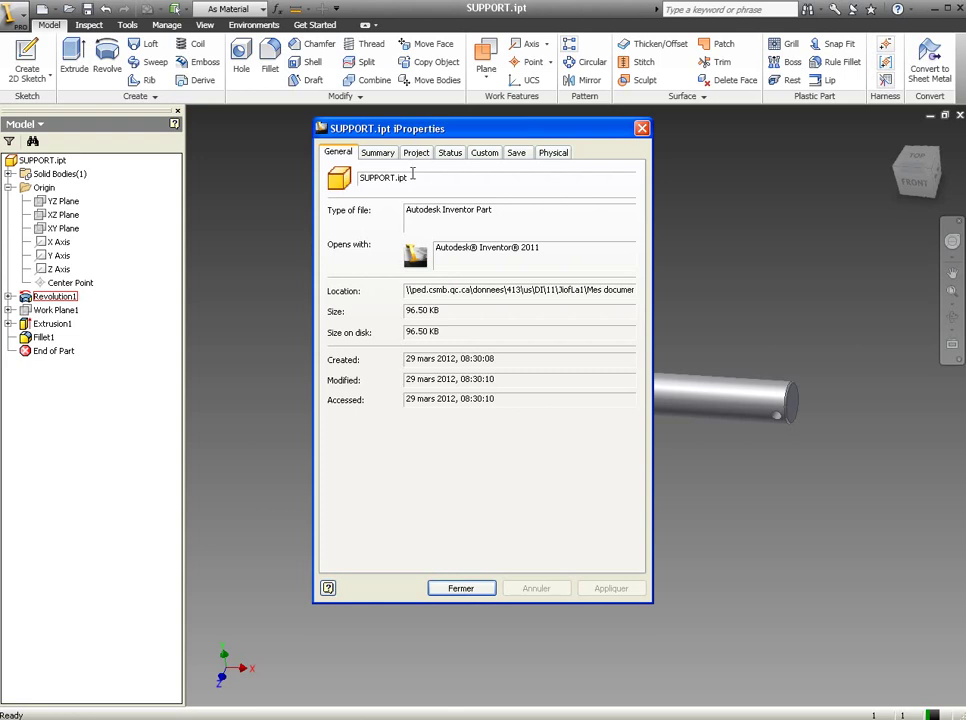
left_click(556, 153)
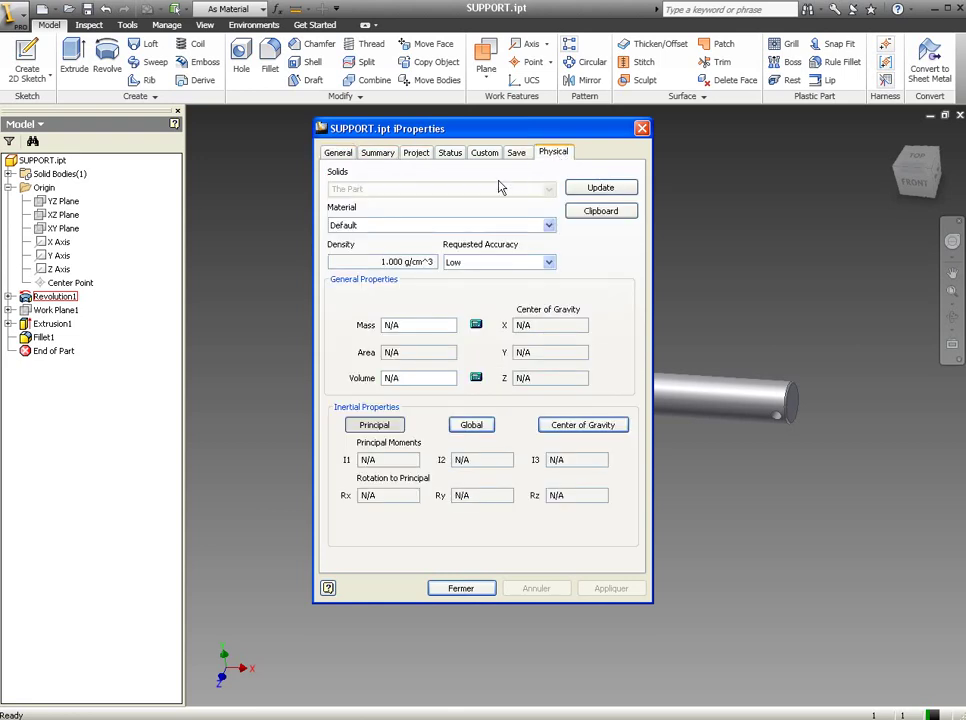
left_click(517, 226)
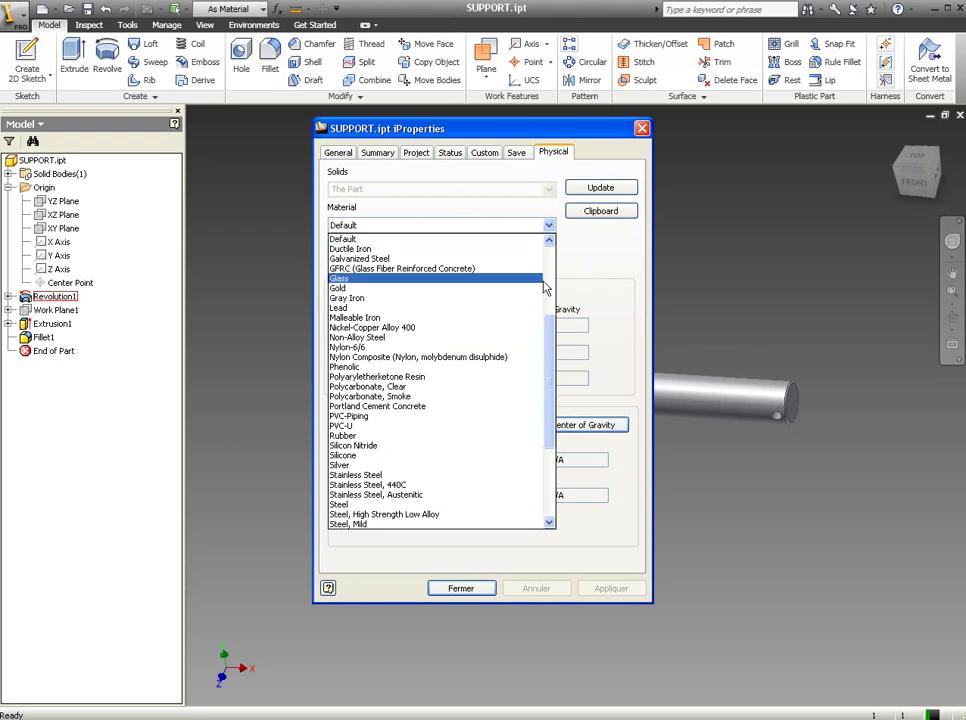
mouse_move(548, 353)
left_mouse_down()
mouse_move(549, 300)
mouse_move(532, 384)
mouse_move(558, 452)
mouse_move(565, 398)
mouse_move(557, 392)
left_mouse_up()
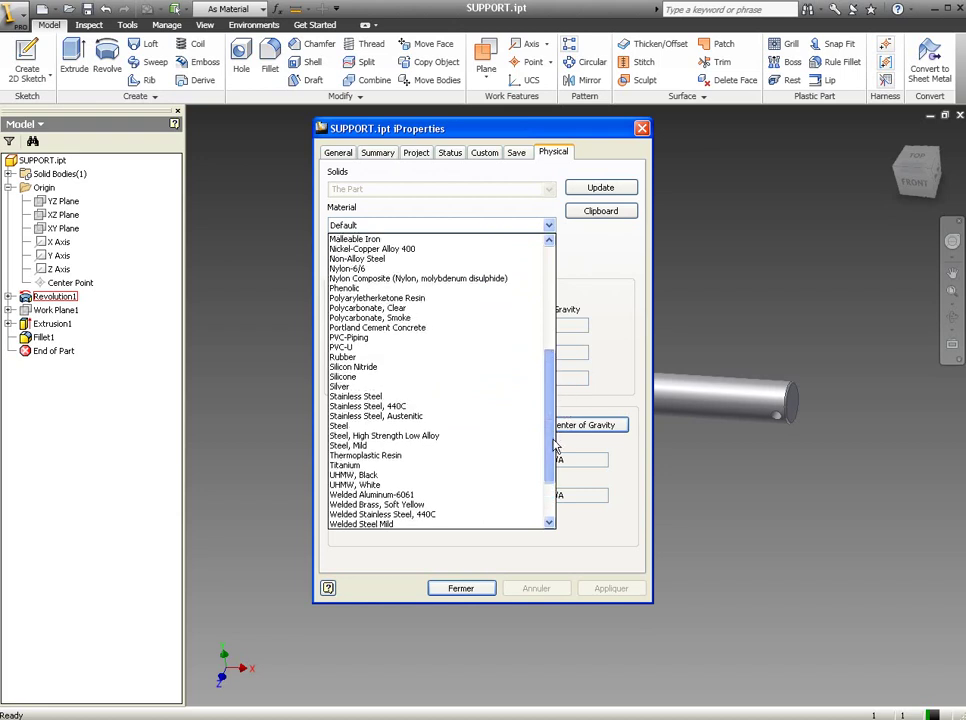
left_click_drag(553, 445, 556, 433)
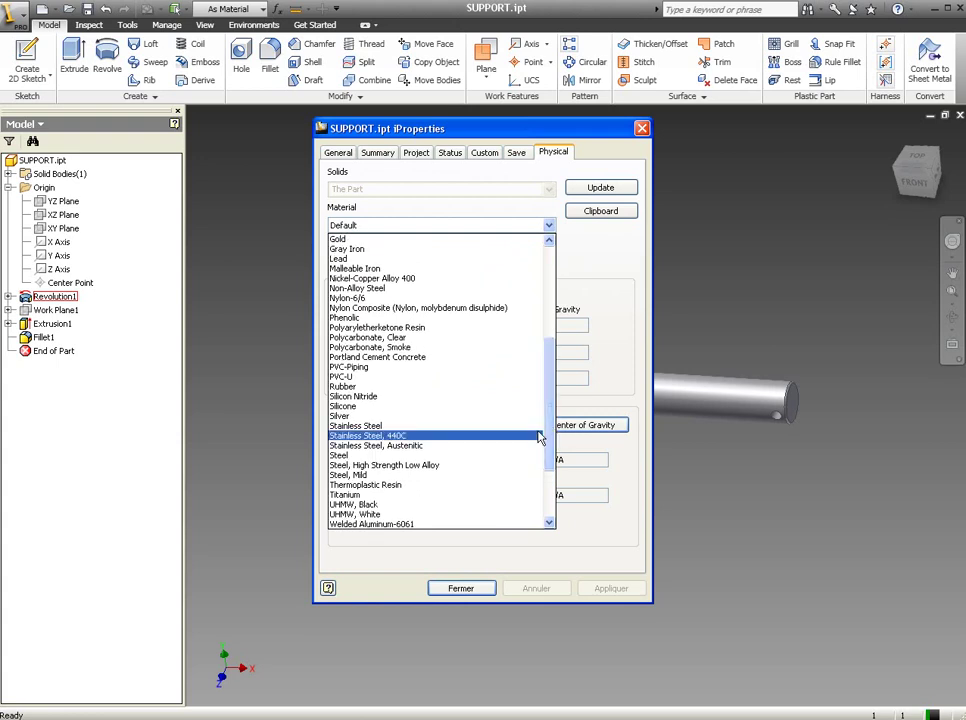
left_click(474, 471)
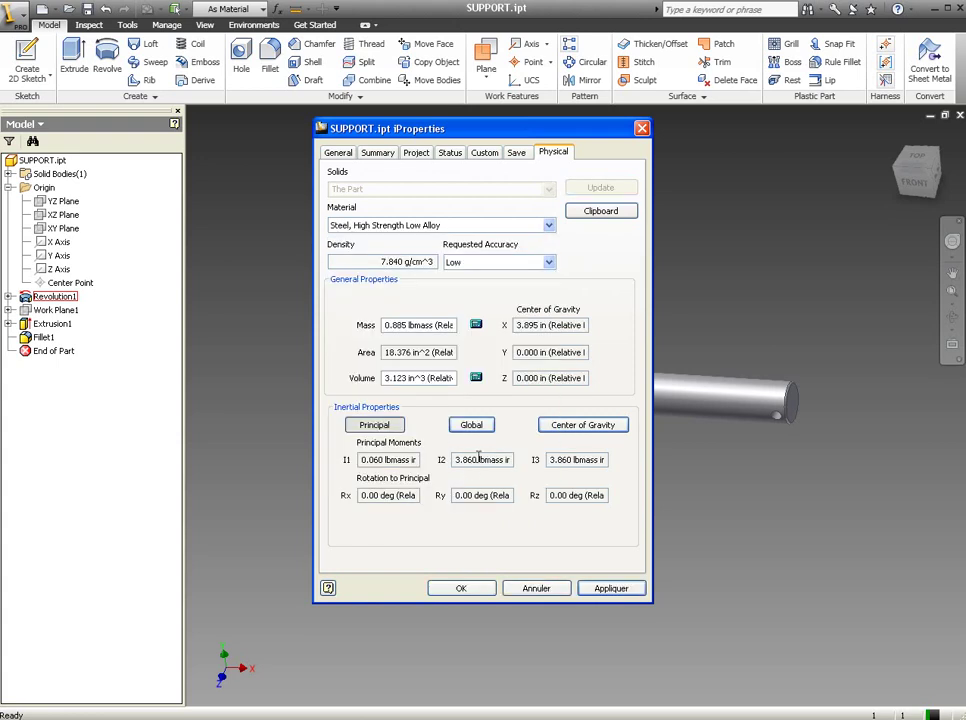
left_click(611, 588)
left_click(459, 590)
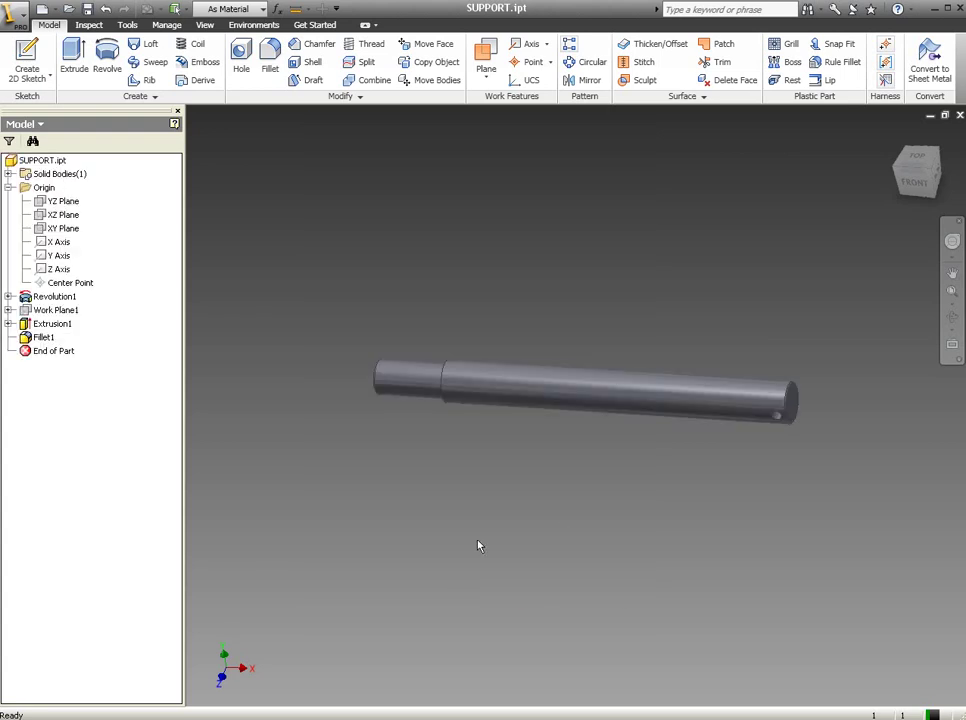
Step: Create a new assembly from the Standard (in).iam template
mouse_move(601, 330)
middle_mouse_down()
mouse_move(535, 337)
mouse_move(558, 323)
middle_mouse_up()
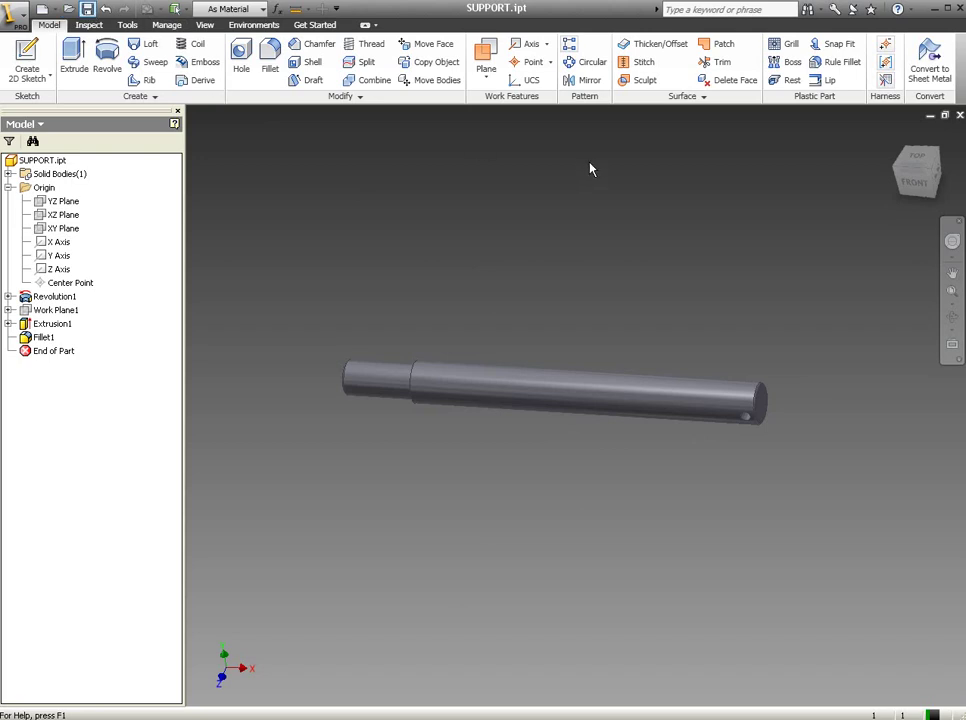
left_click(41, 10)
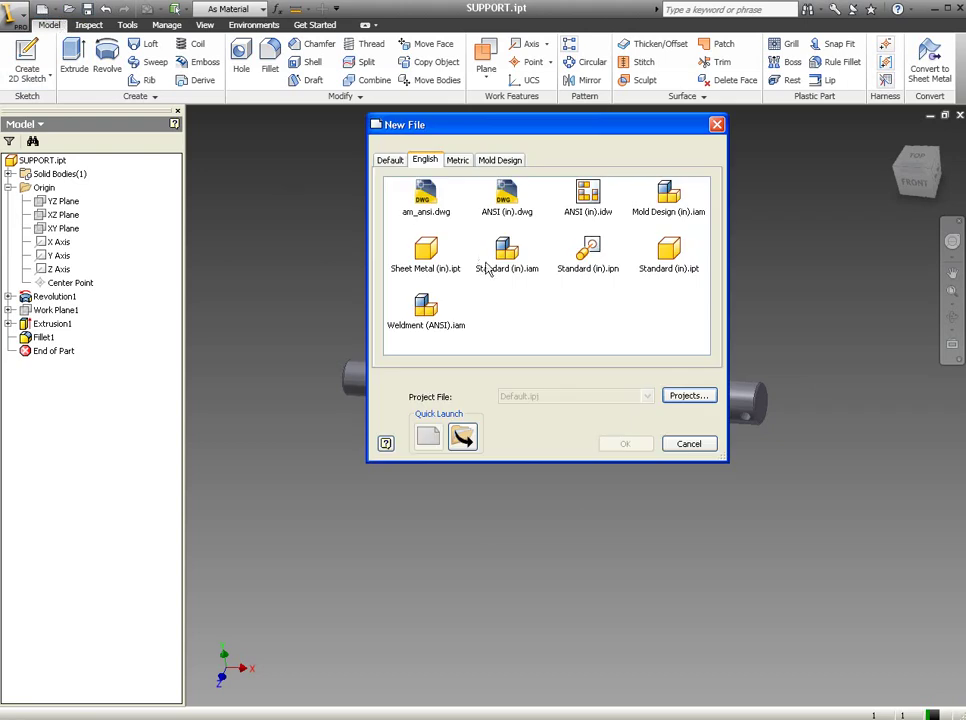
left_click(513, 250)
left_click(624, 444)
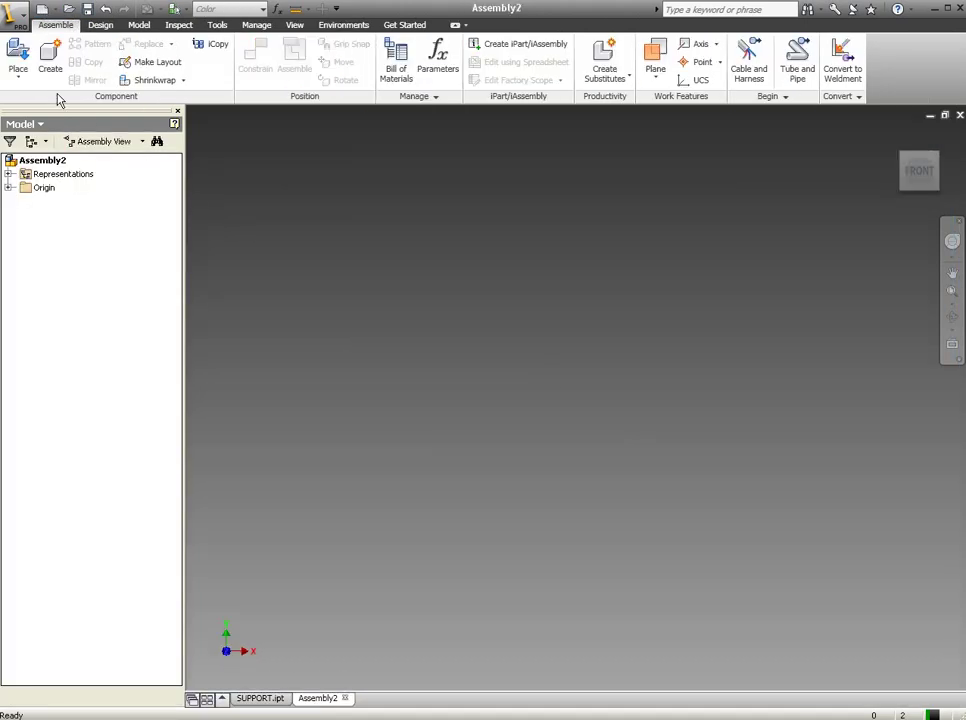
Step: Place BASE.ipt from the AJUSTABLE-MID BEARING folder into the assembly as BASE:1
left_click(19, 55)
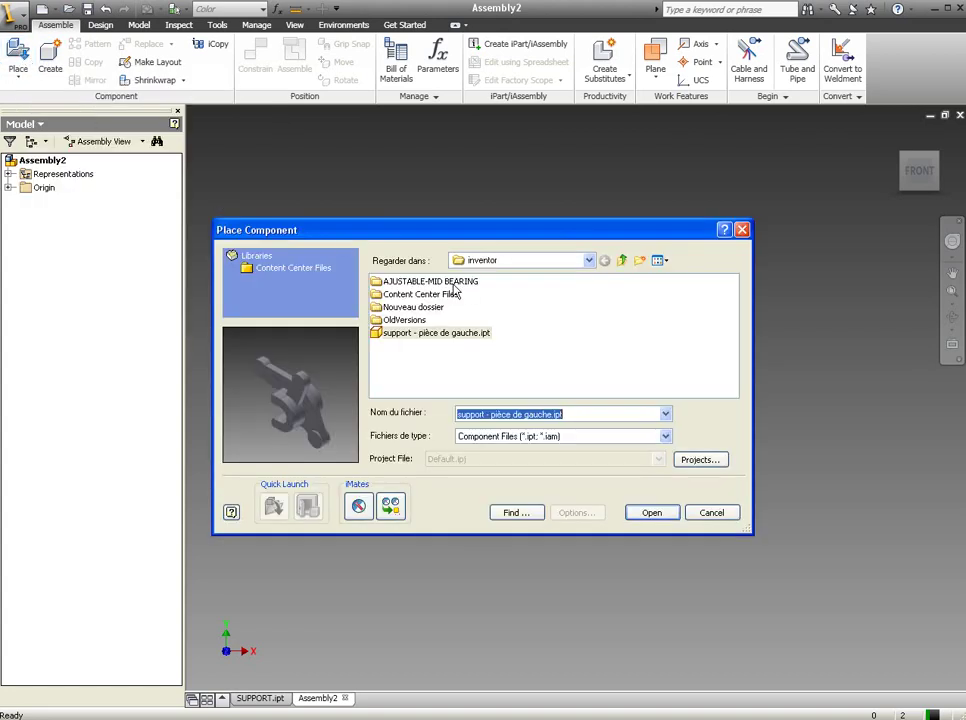
double_click(410, 281)
left_click(398, 294)
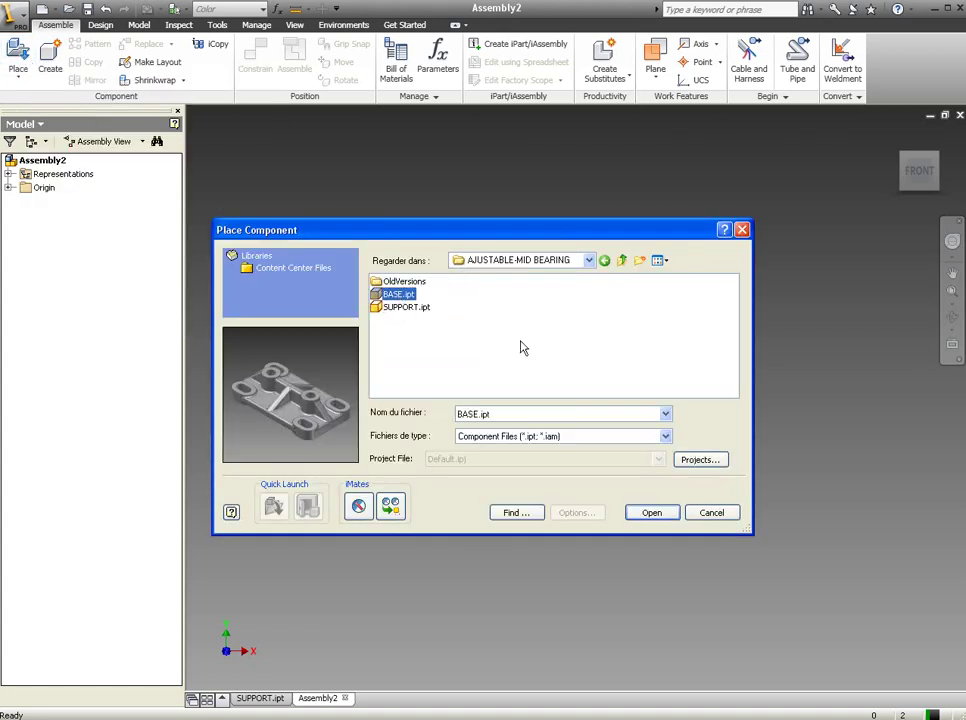
left_click(651, 513)
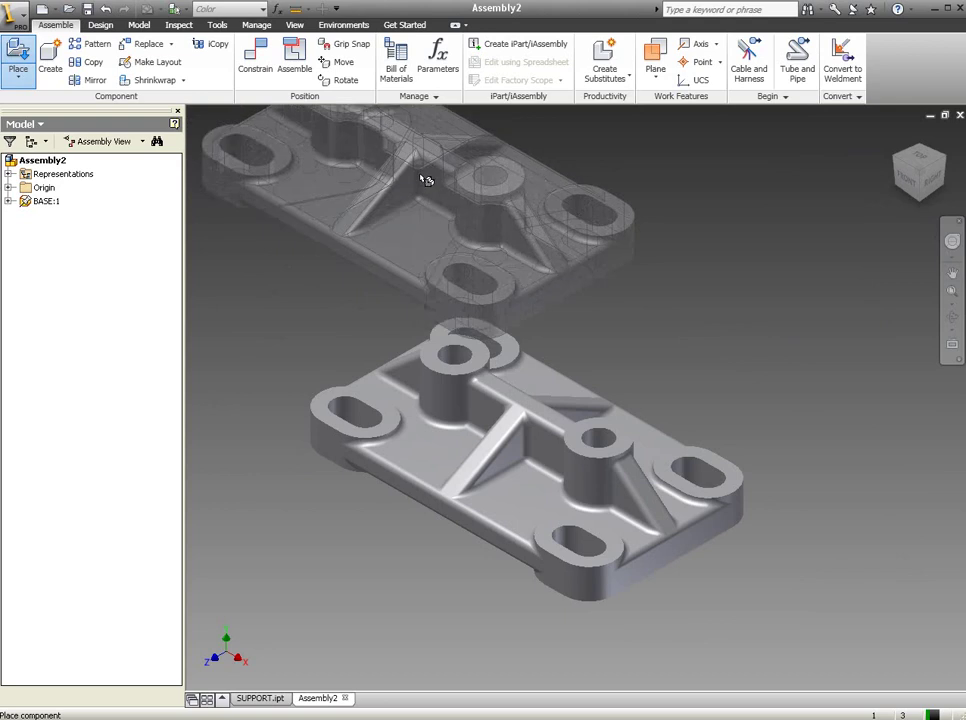
key("Escape")
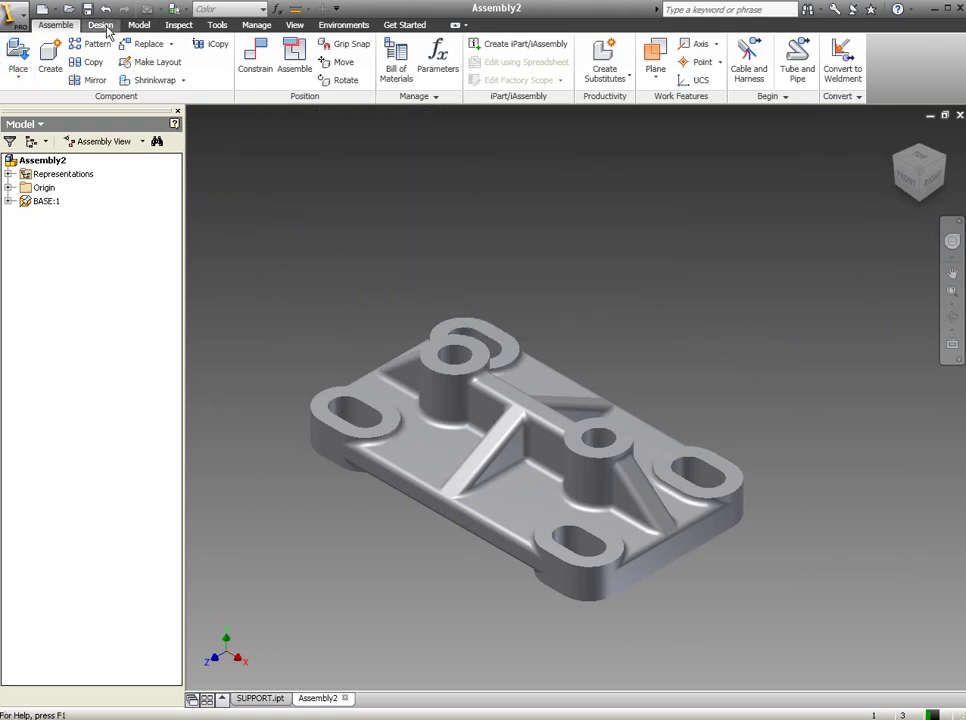
Step: Set the visual style to Shaded with Edges
left_click(104, 27)
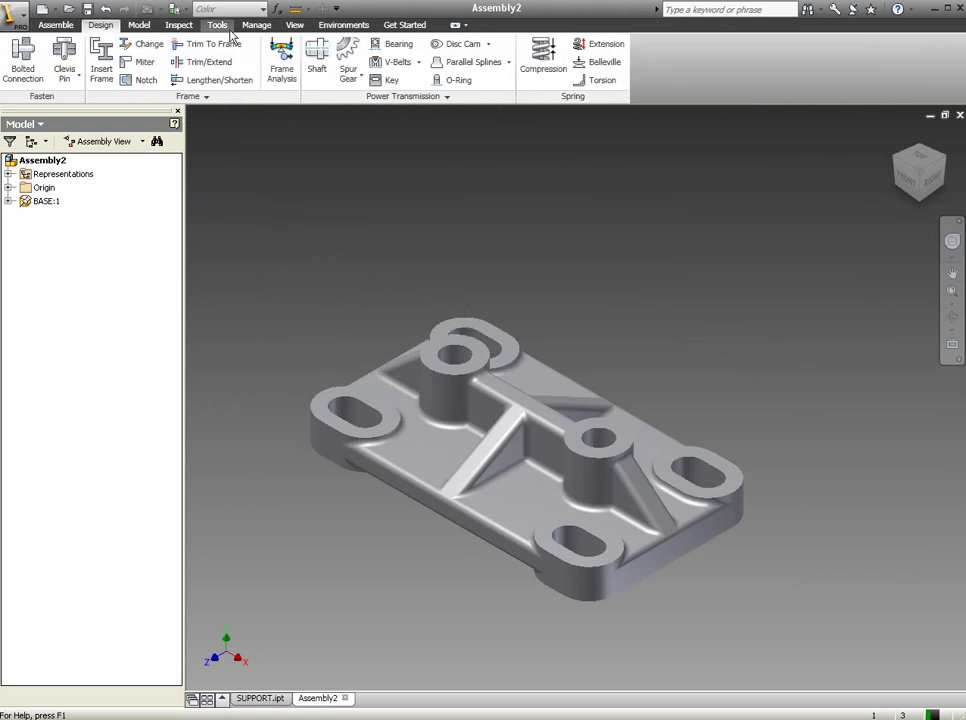
left_click(295, 25)
left_click(190, 85)
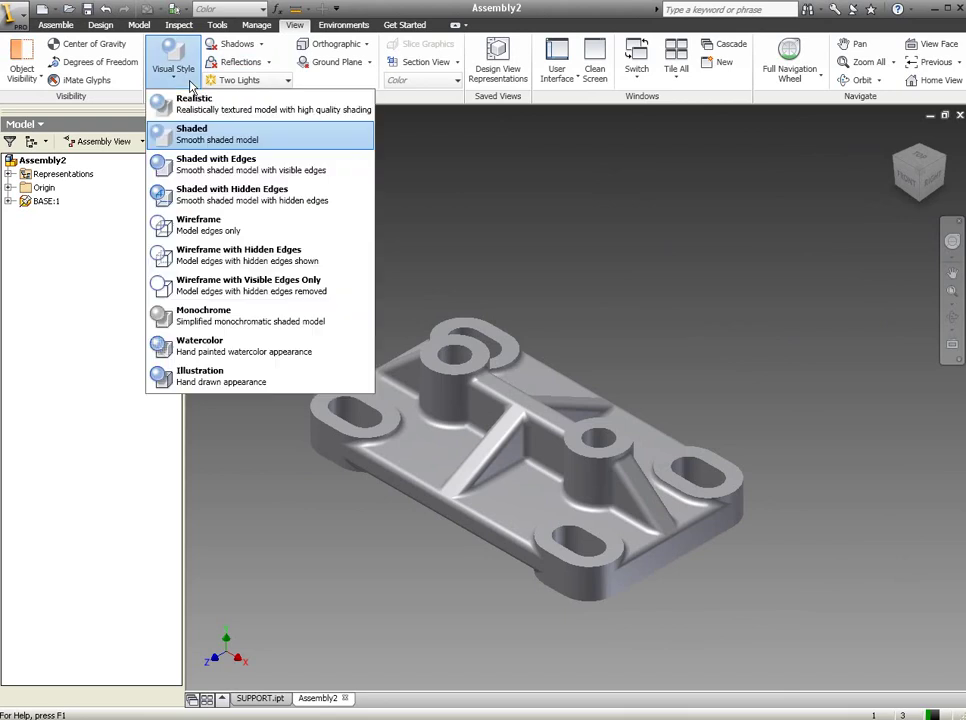
left_click(237, 172)
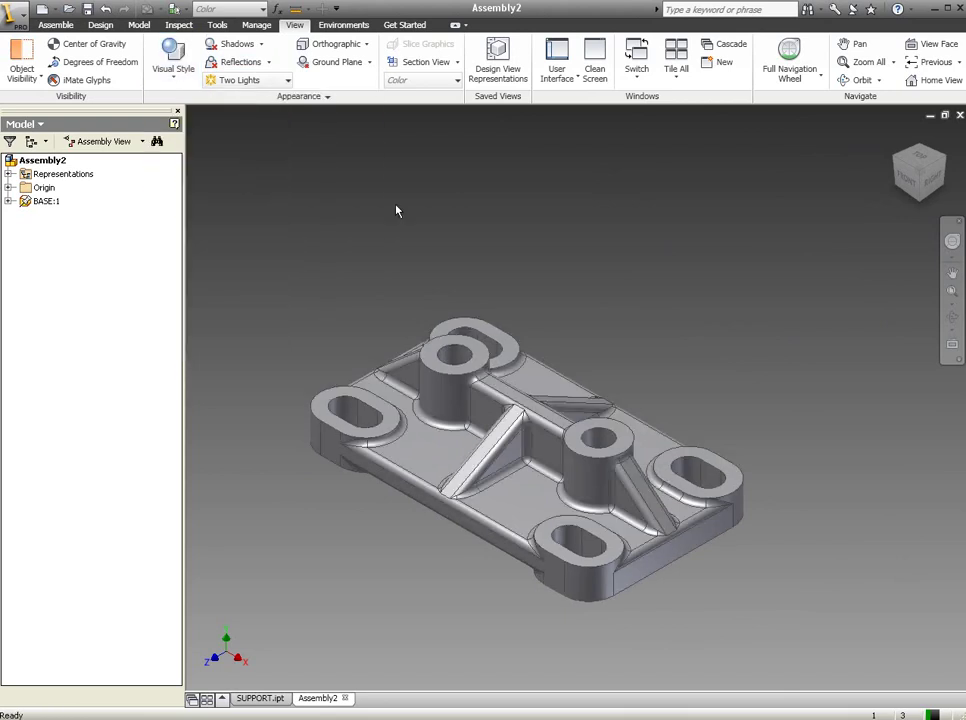
left_click(46, 25)
Step: Insert SUPPORT.ipt twice as SUPPORT:1 and SUPPORT:2 beside the base, then start Constrain
left_click(20, 60)
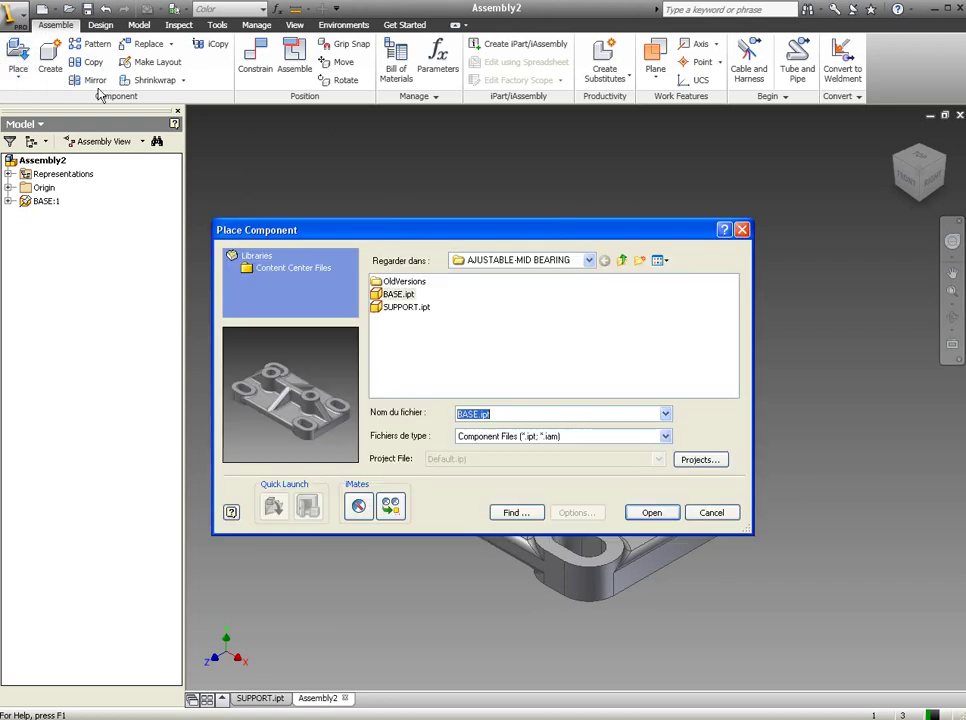
left_click(406, 309)
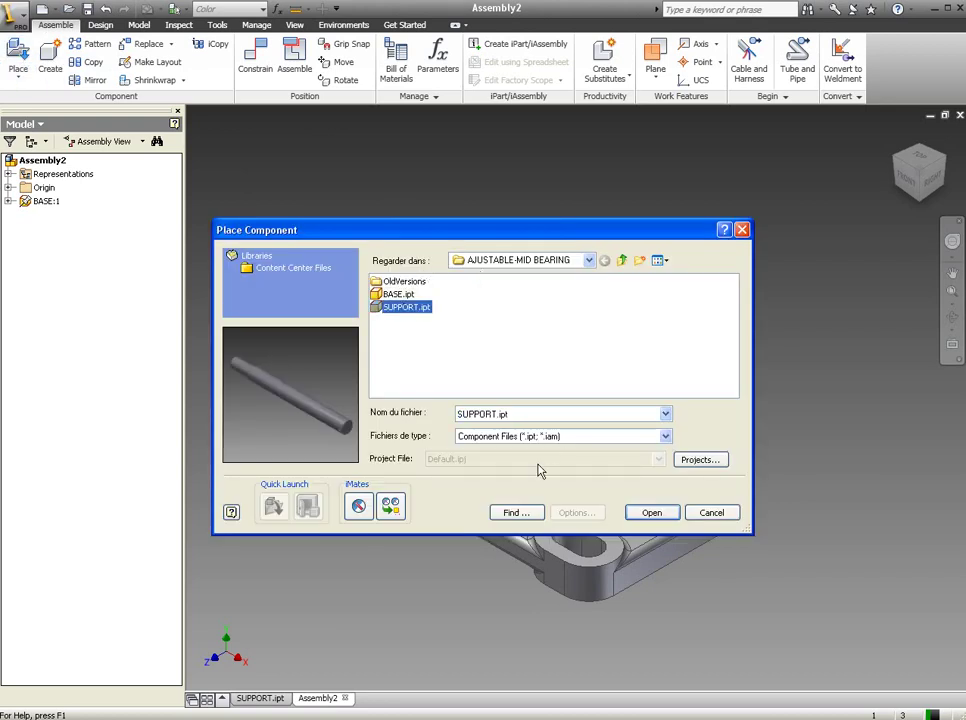
left_click(645, 516)
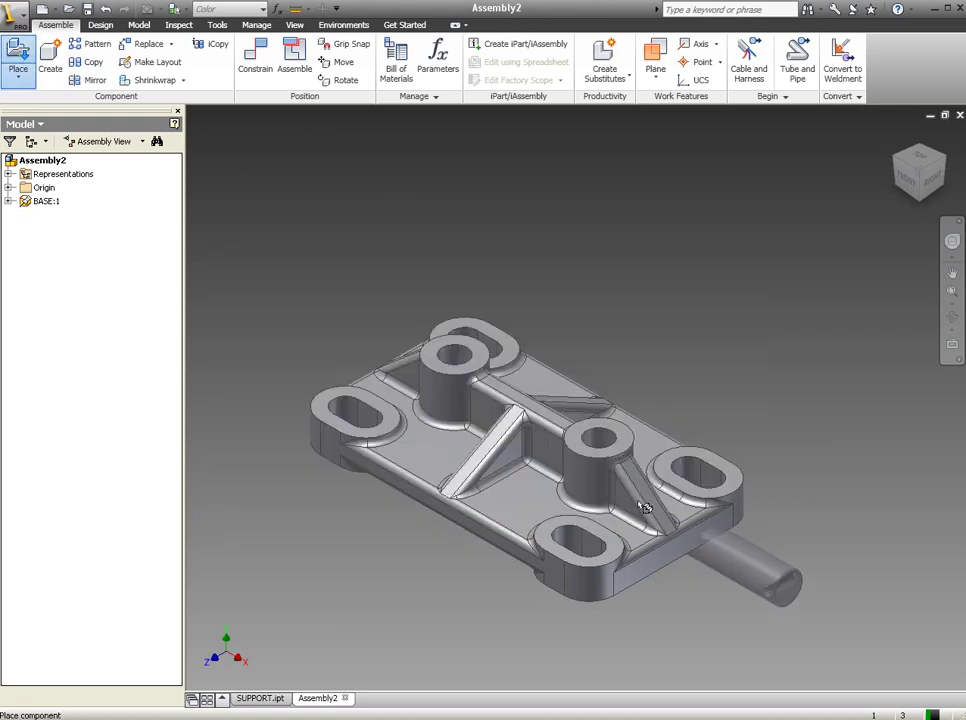
left_click(557, 277)
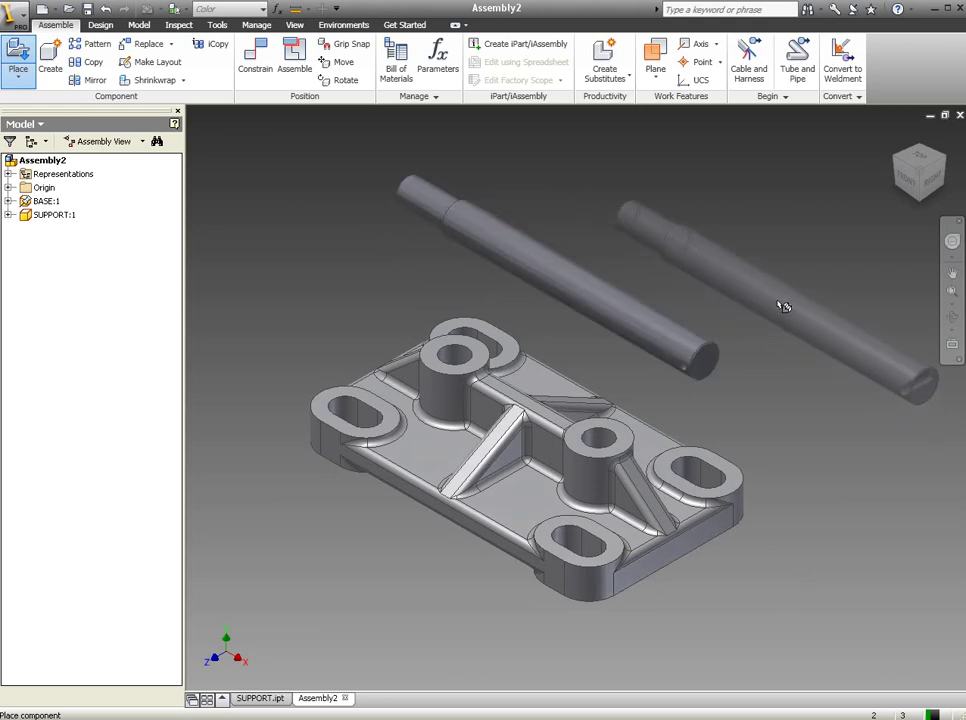
left_click(783, 304)
key("Escape")
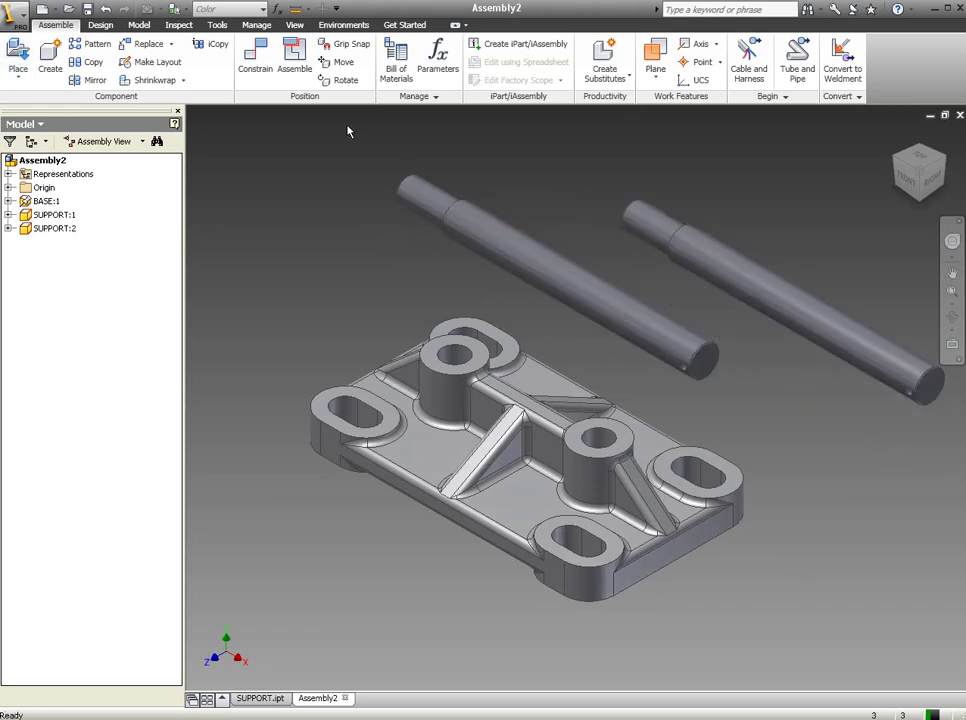
left_click(256, 58)
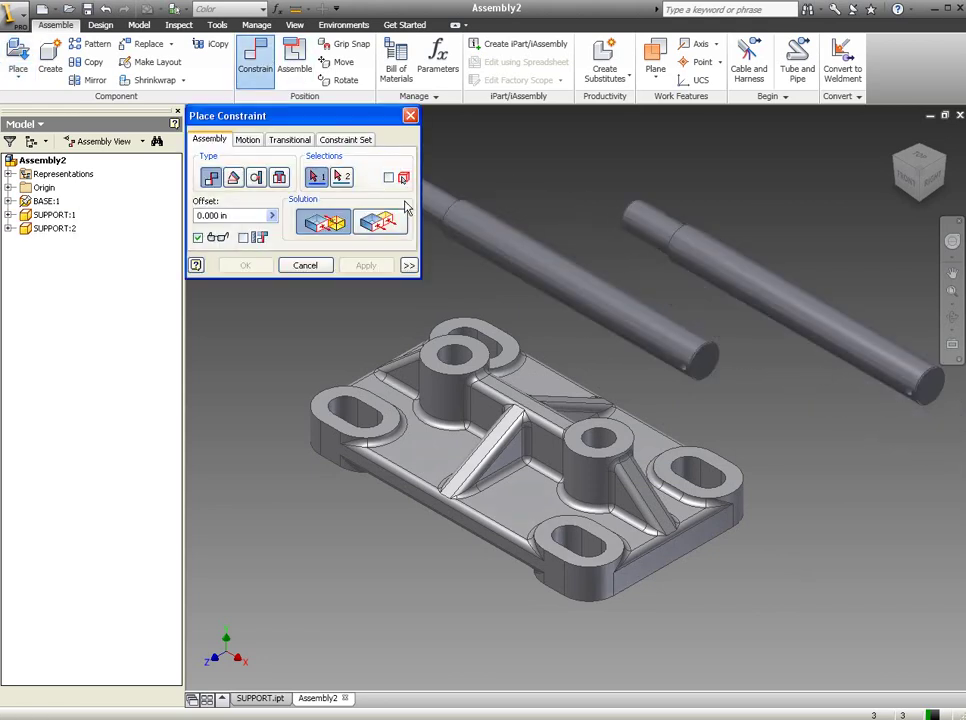
Step: Pick the shaft end and left boss for a Mate constraint, then cancel it
left_click(455, 213)
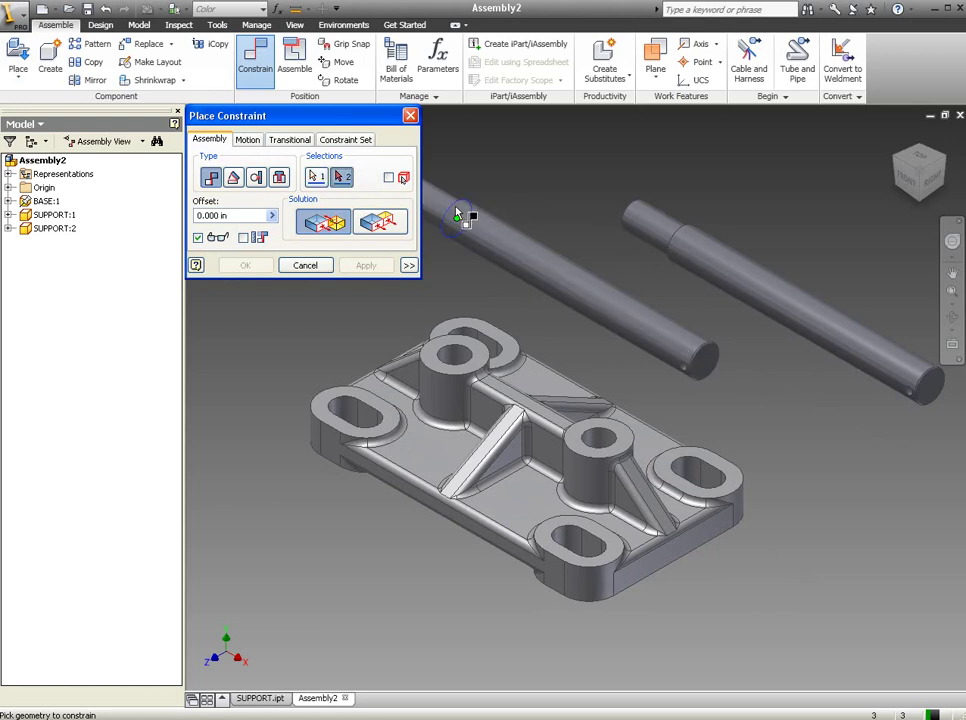
left_click(435, 360)
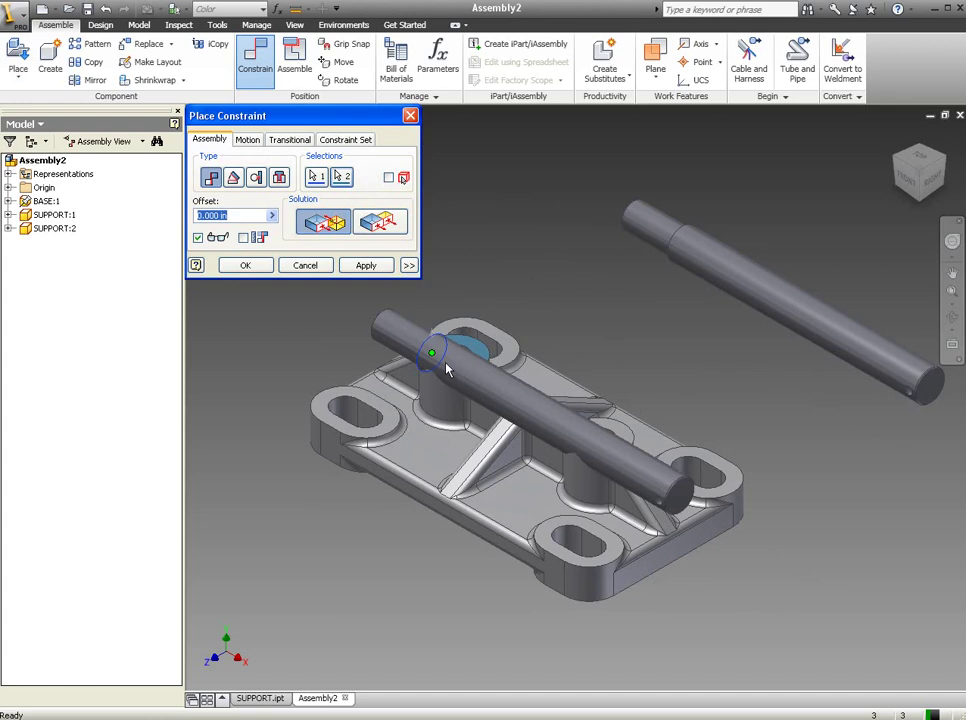
left_click(308, 265)
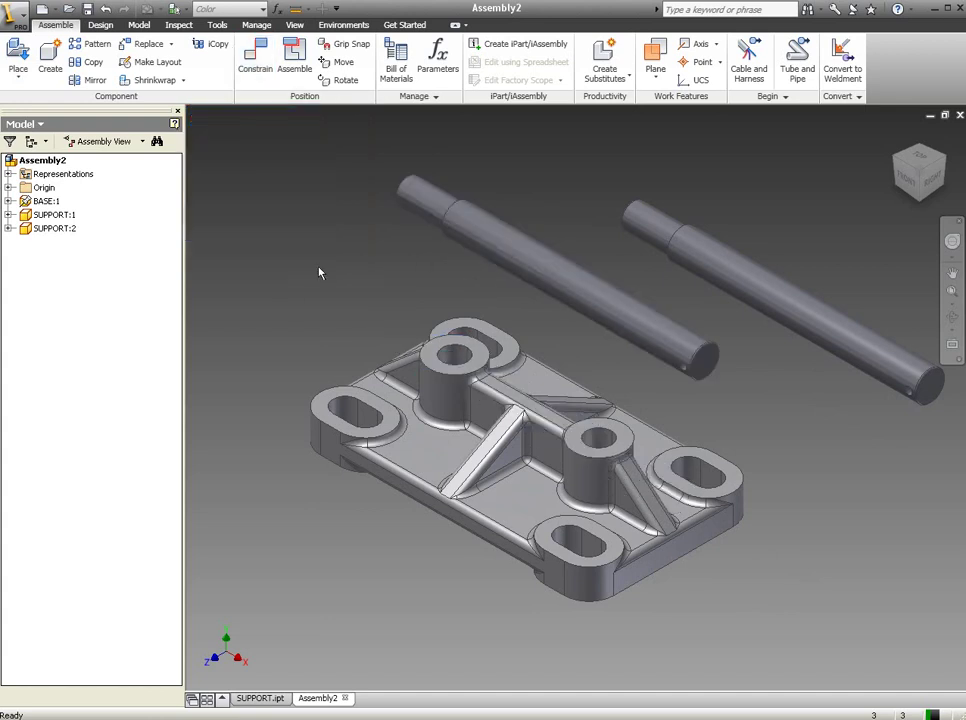
Step: Try a constraint between the shaft axis and boss hole, switch to Insert, then cancel
left_click(272, 74)
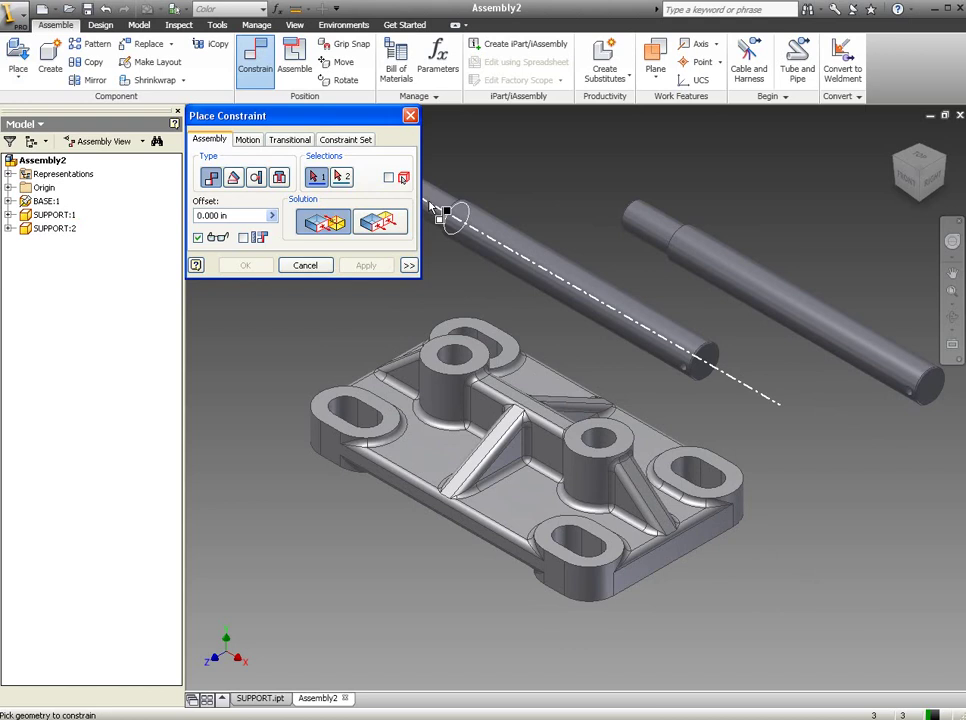
middle_click_drag(489, 269, 538, 362)
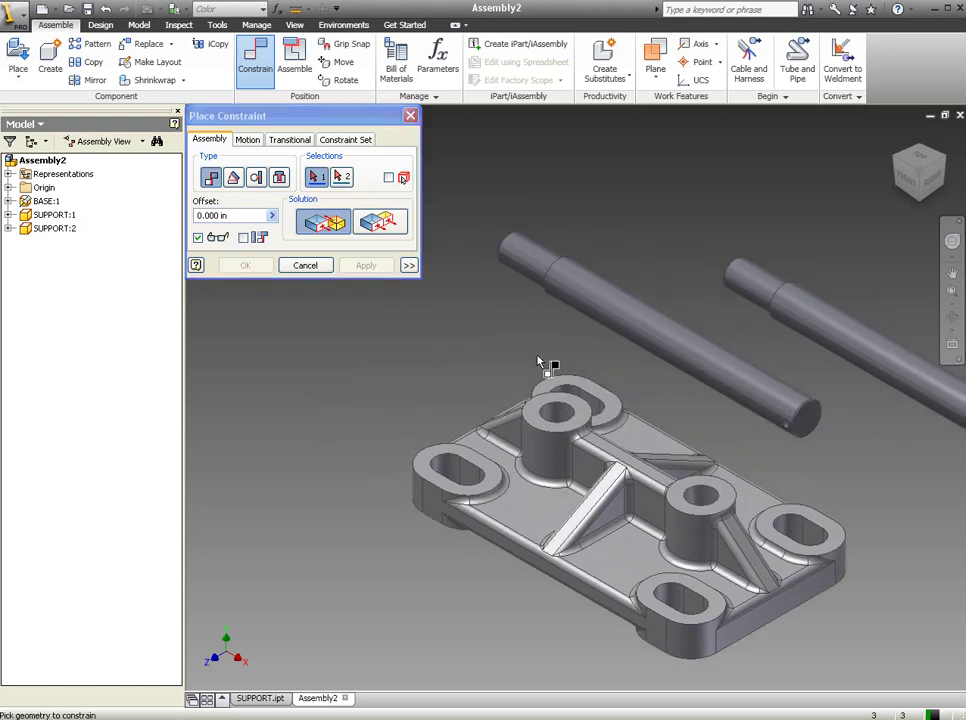
middle_click_drag(522, 310, 600, 505, "shift")
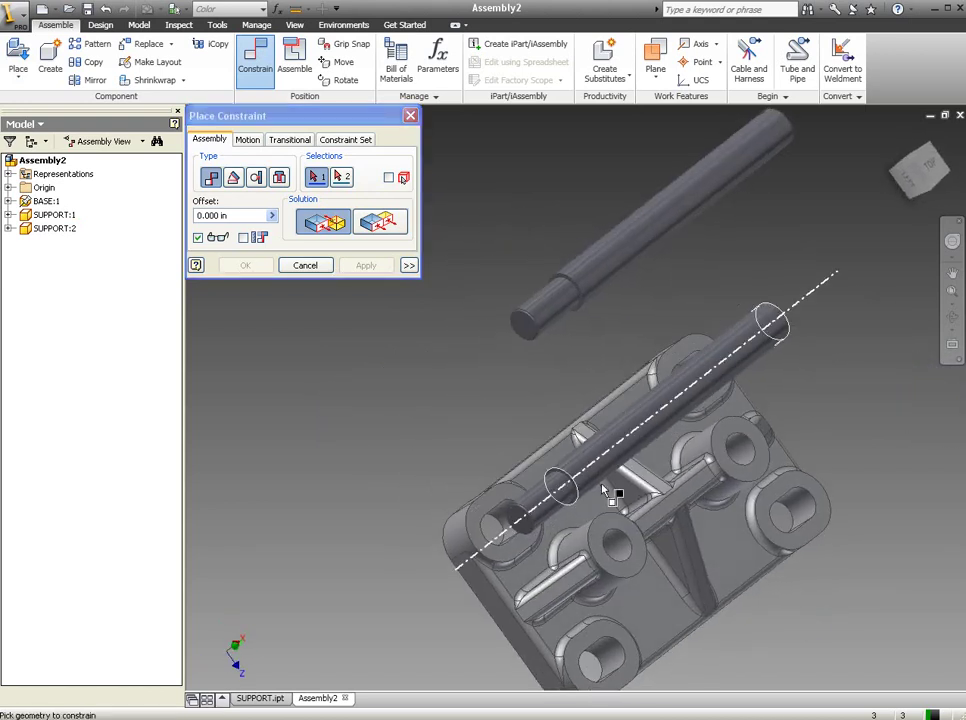
scroll(596, 535, "up", 5)
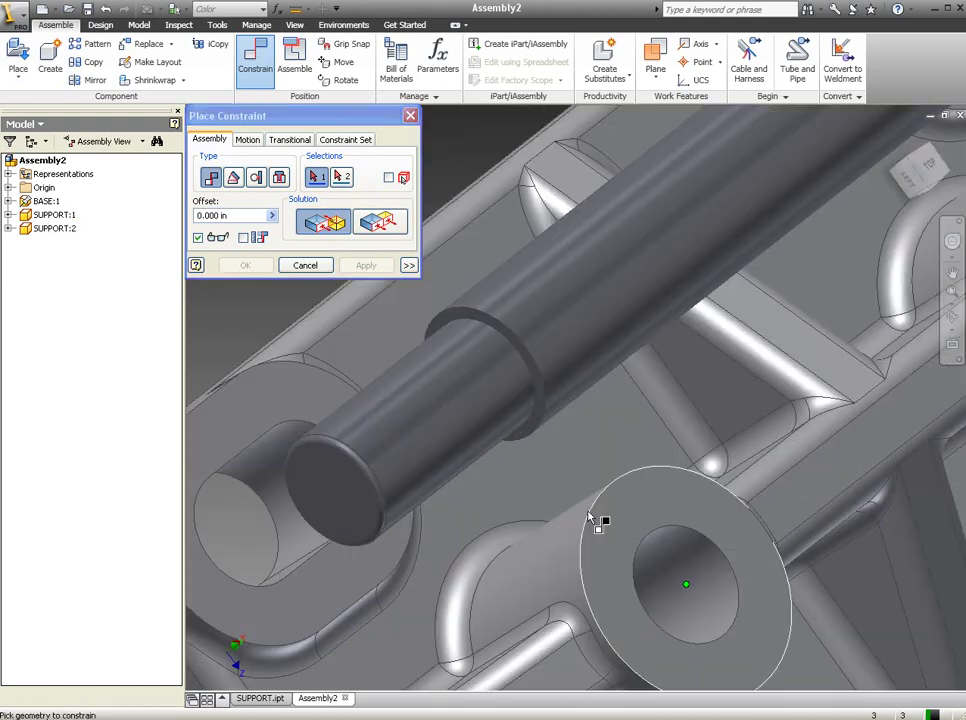
left_click(535, 385)
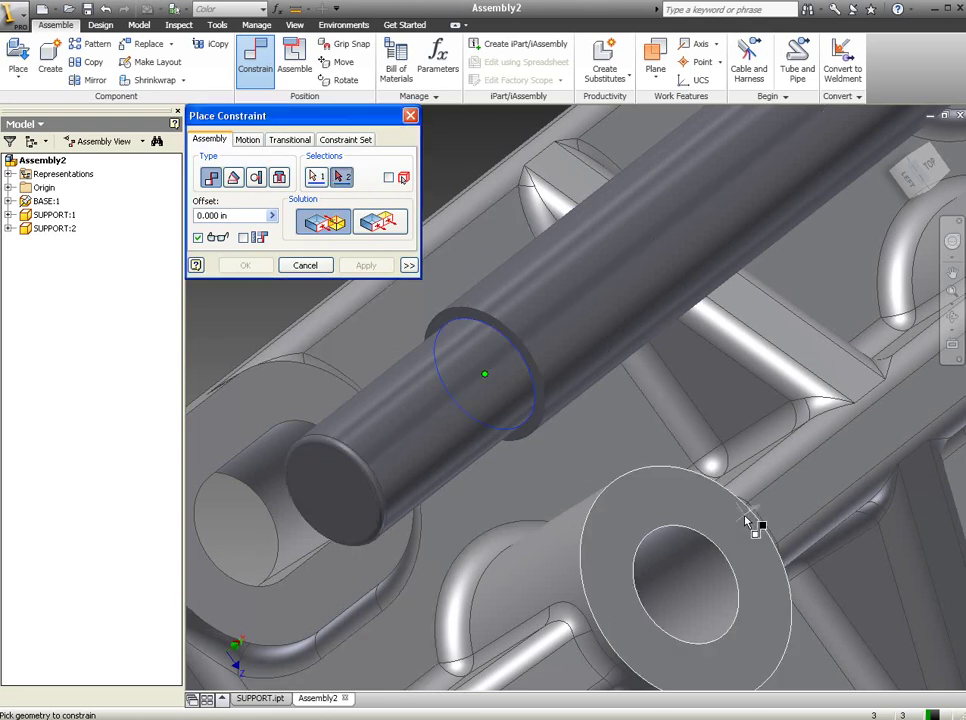
left_click(717, 551)
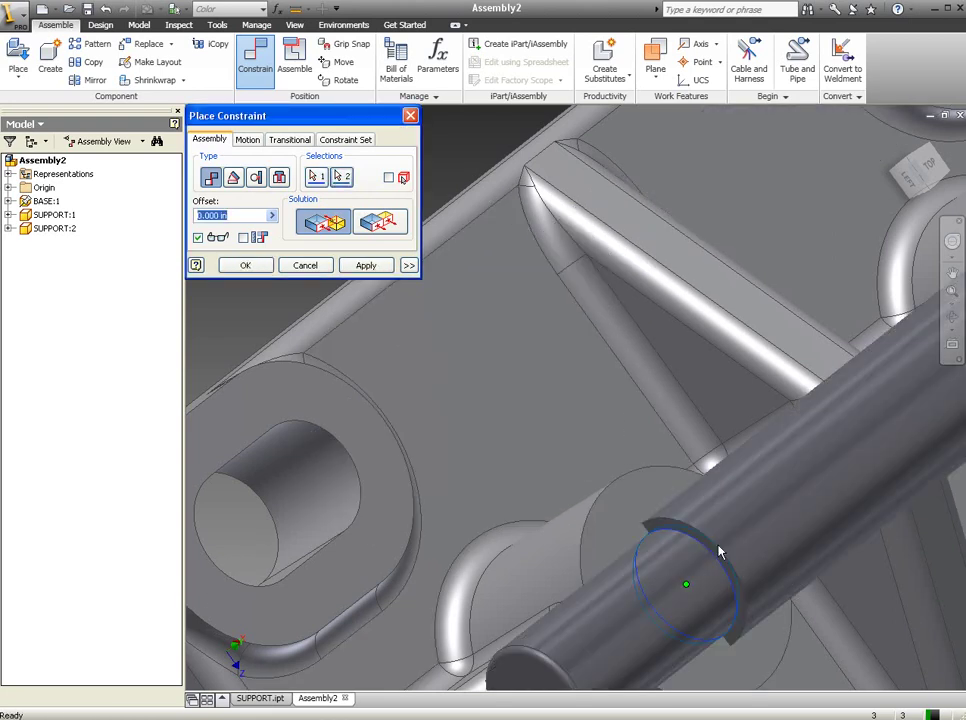
left_click(285, 184)
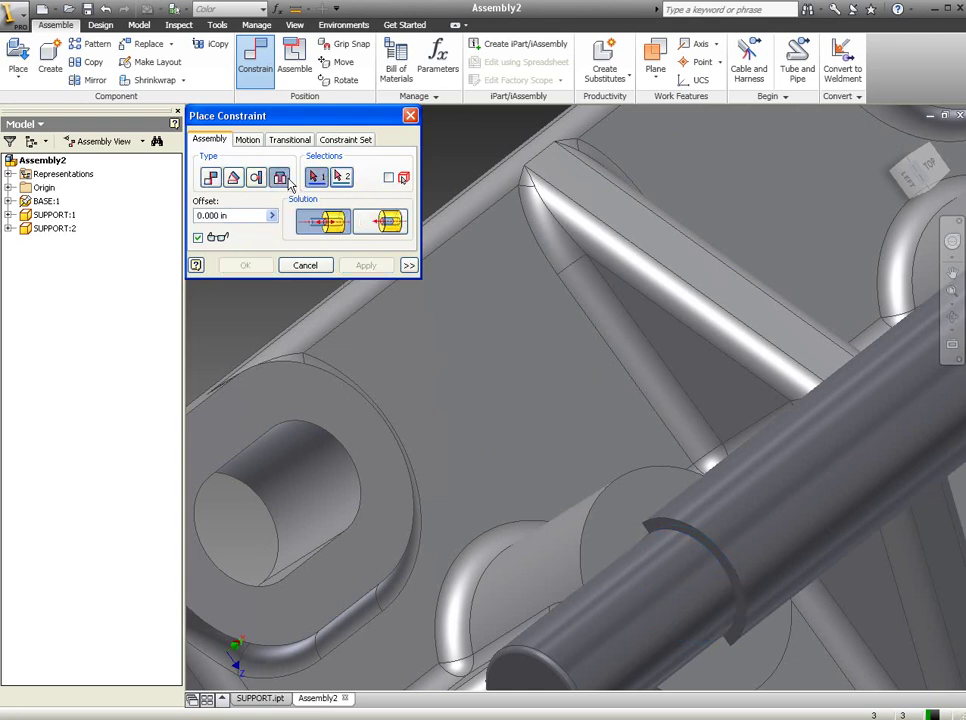
left_click(305, 265)
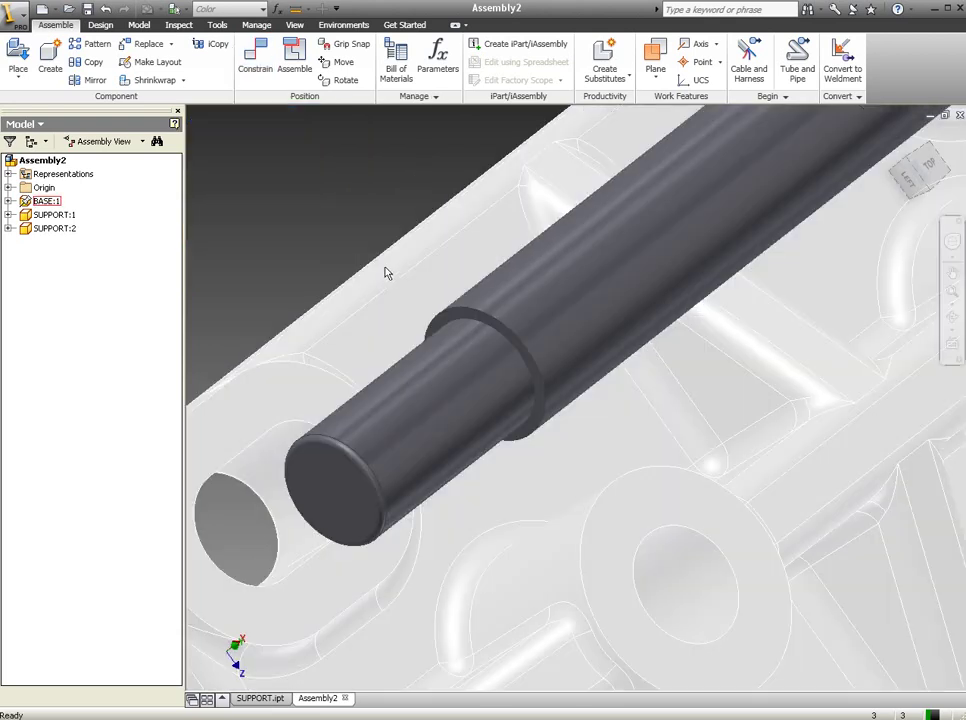
Step: Mate the support shaft's axis to the BASE boss hole axis so it stands upright
left_click(258, 62)
left_click(440, 383)
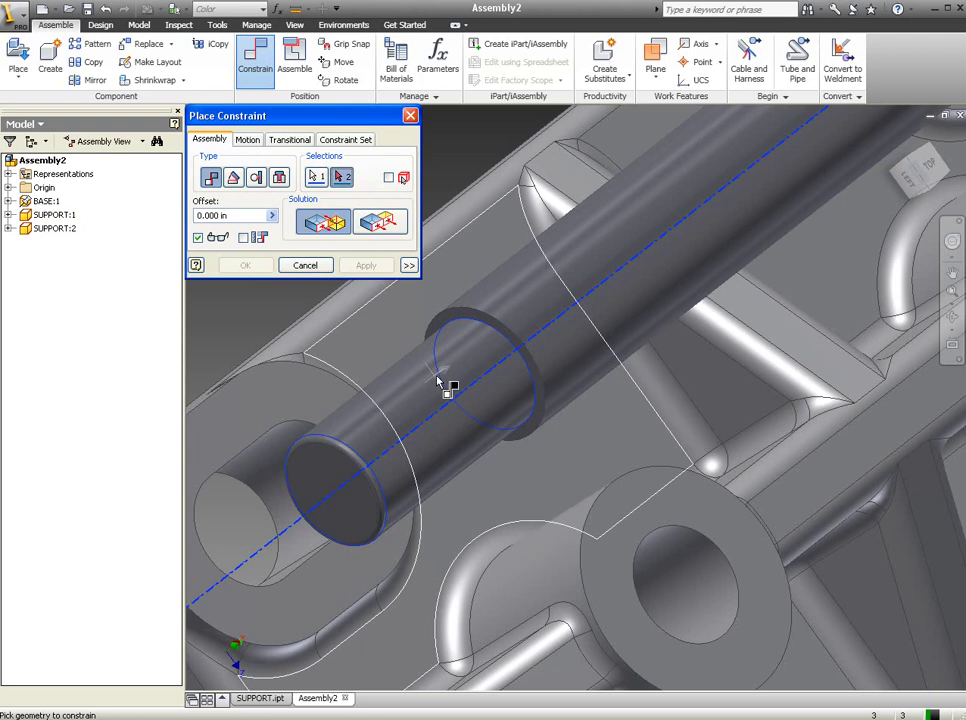
left_click(697, 565)
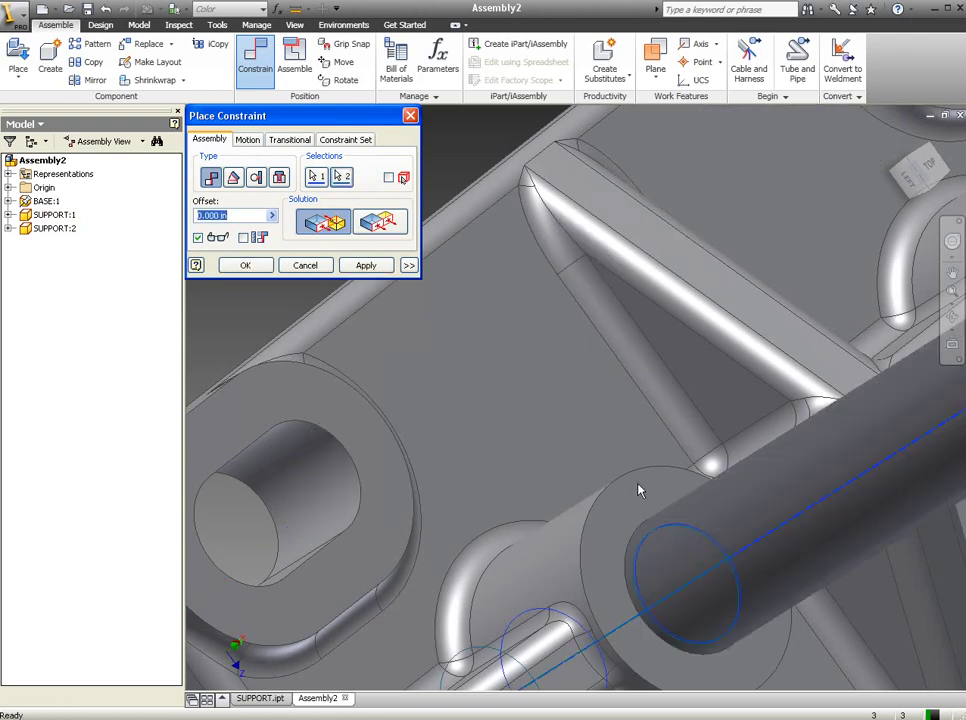
scroll(586, 451, "down", 5)
mouse_move(727, 533)
middle_mouse_down("shift")
mouse_move(688, 480)
mouse_move(562, 456)
middle_mouse_up("shift")
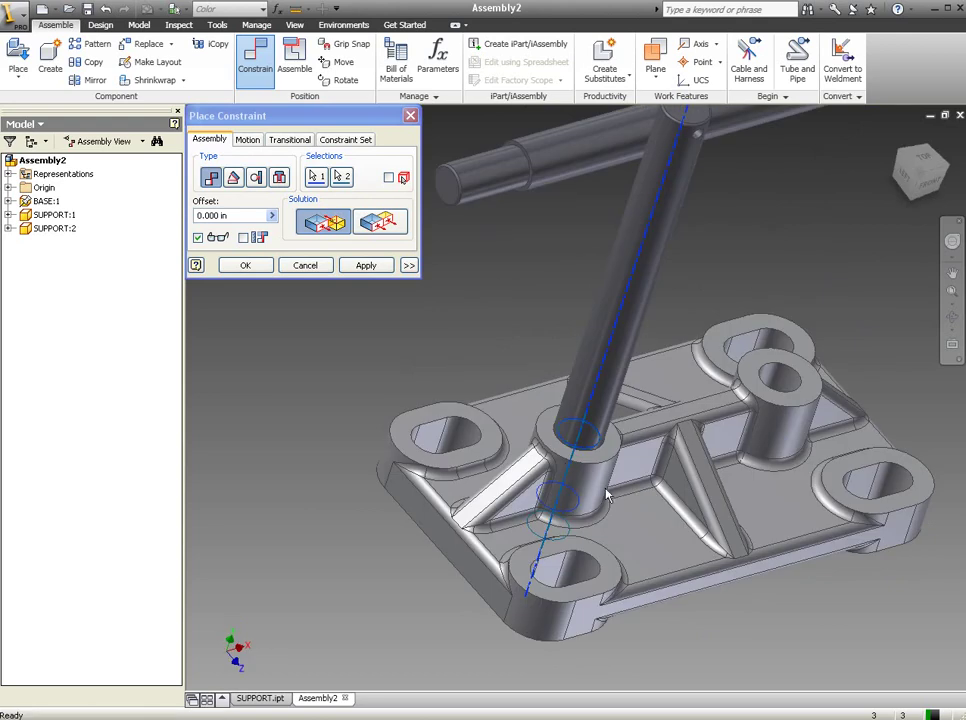
scroll(562, 456, "up", 3)
middle_click_drag(565, 349, 509, 328)
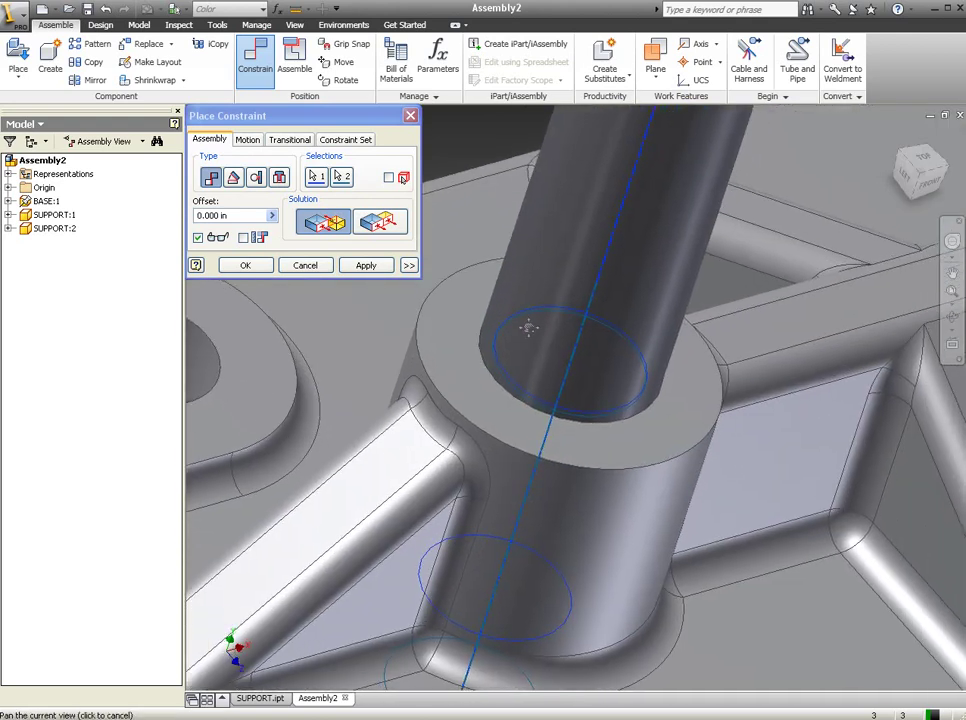
left_click(358, 268)
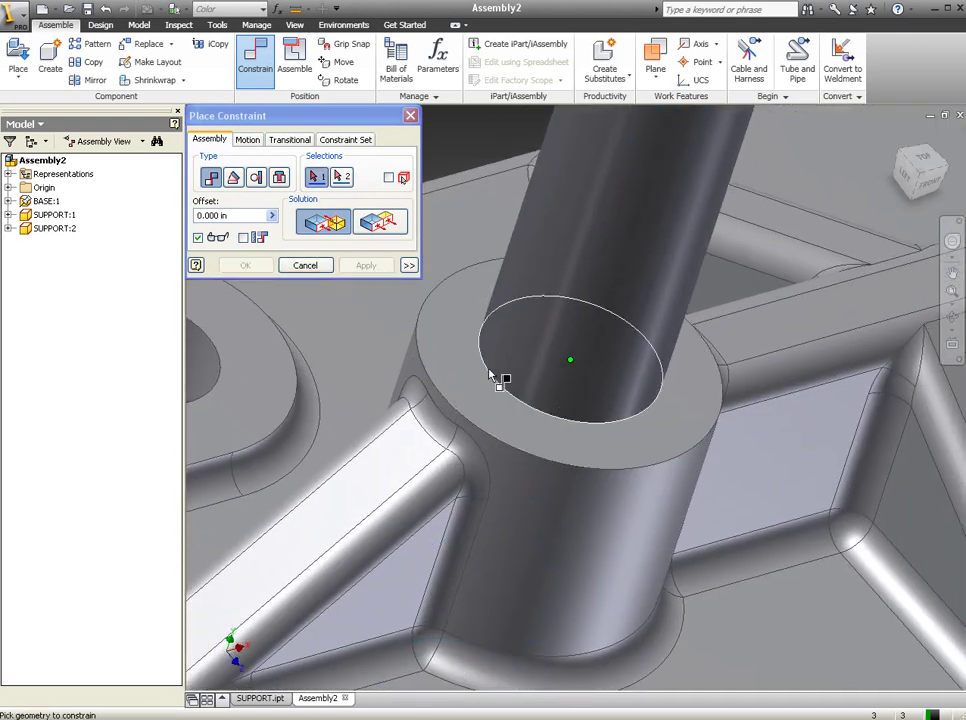
Step: Drag the shaft to check its remaining freedom and reorient the view
key("Escape")
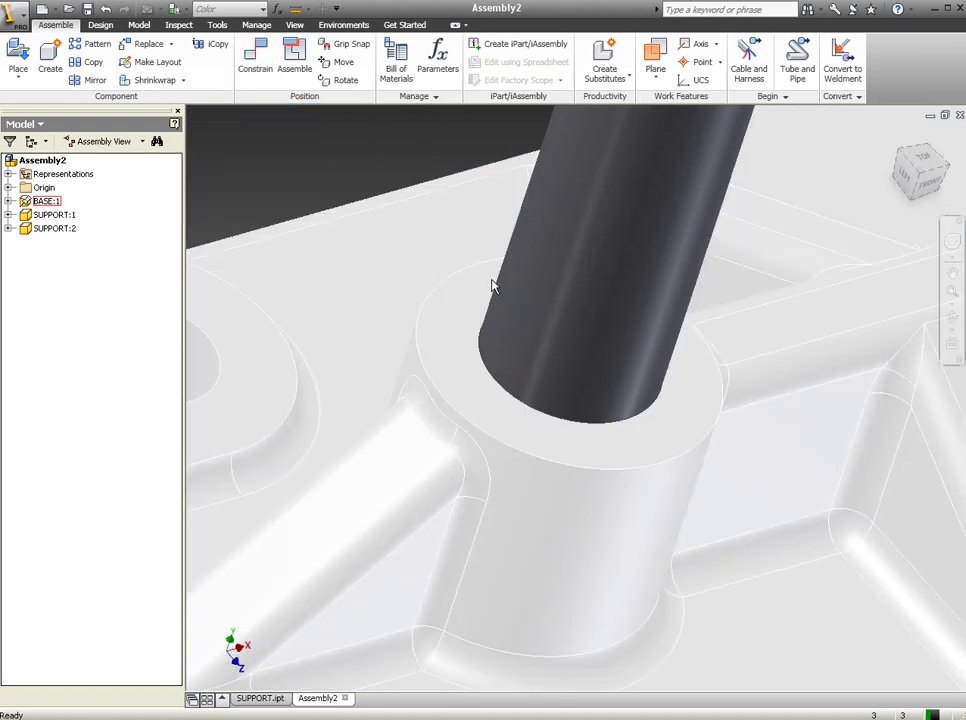
mouse_move(585, 258)
left_mouse_down()
mouse_move(604, 157)
mouse_move(624, 317)
left_mouse_up()
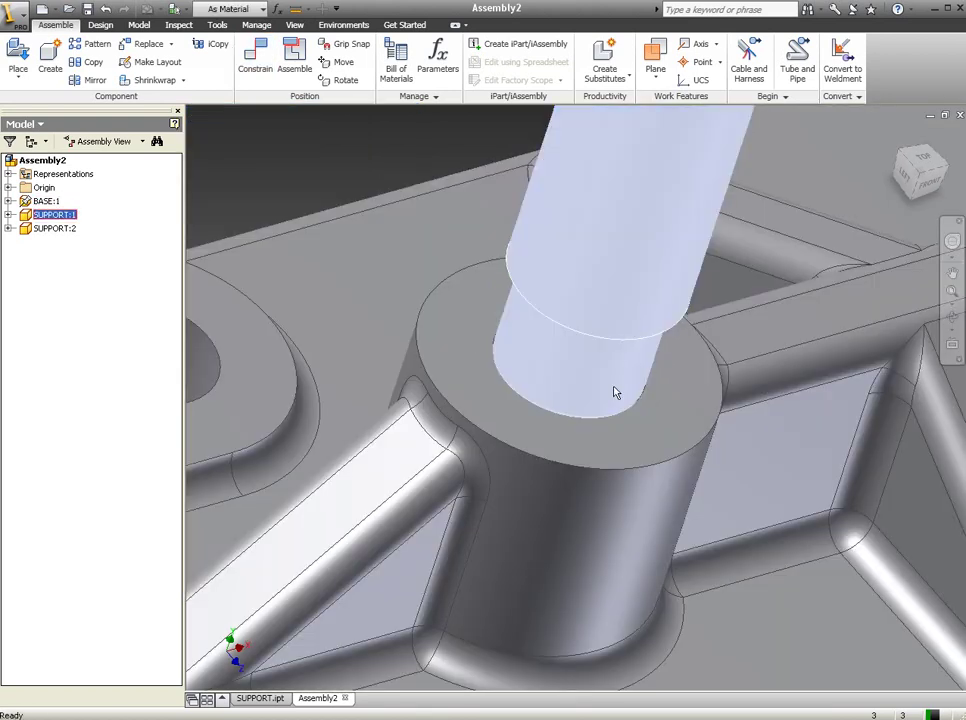
mouse_move(615, 392)
middle_mouse_down()
mouse_move(593, 319)
mouse_move(644, 540)
middle_mouse_up()
mouse_move(636, 494)
middle_mouse_down("shift")
mouse_move(634, 442)
mouse_move(513, 367)
middle_mouse_up("shift")
left_click(502, 438)
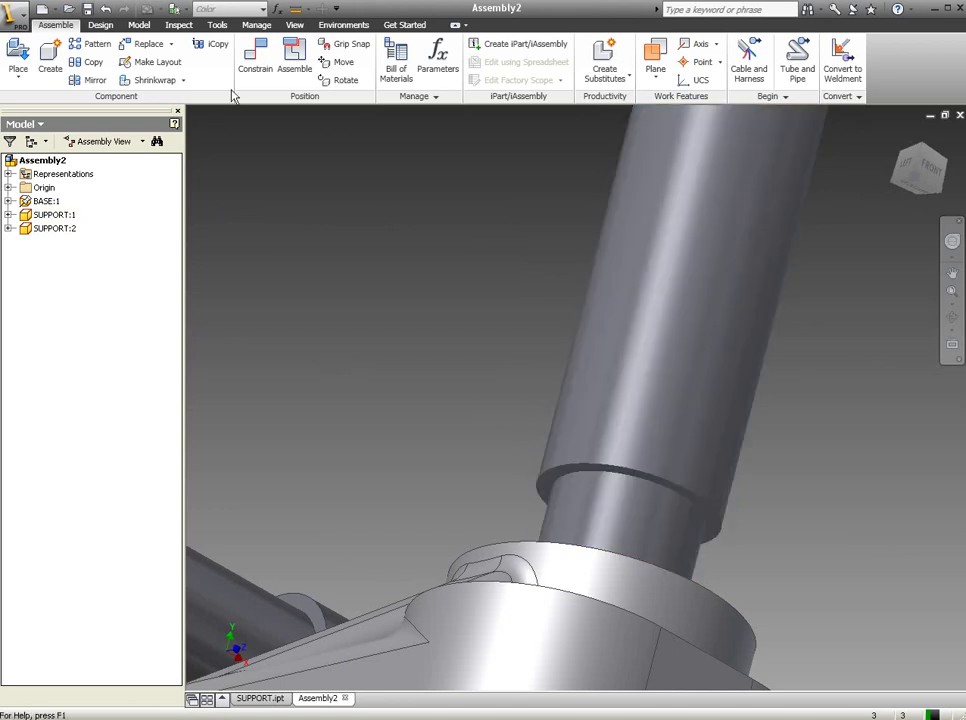
Step: Set up a Mate between the shaft's shoulder edge and the boss's top annular face
left_click(255, 60)
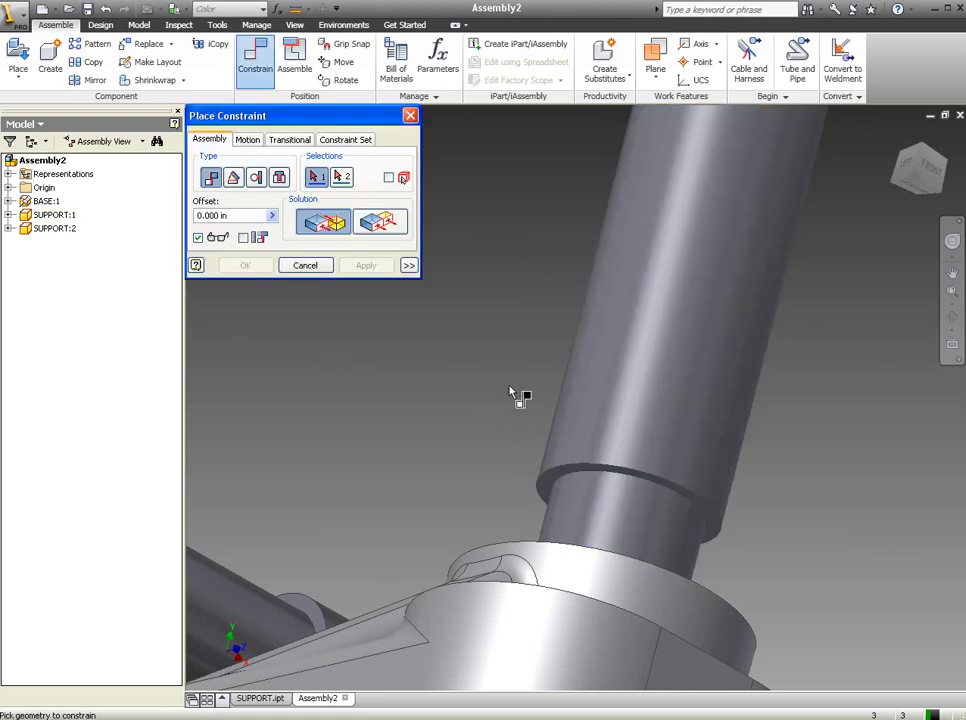
left_click(563, 488)
mouse_move(513, 397)
middle_mouse_down()
mouse_move(516, 336)
mouse_move(578, 233)
mouse_move(552, 283)
middle_mouse_up()
left_click(563, 358)
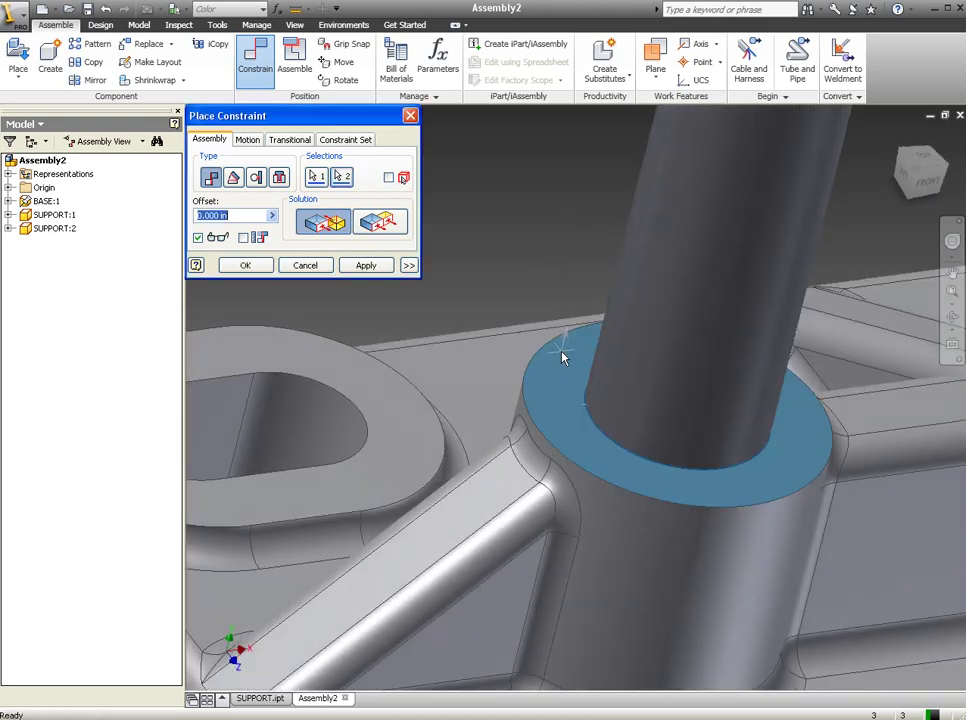
Step: Apply the first shaft's shoulder-to-boss mate with 0.000 in offset
left_click(366, 265)
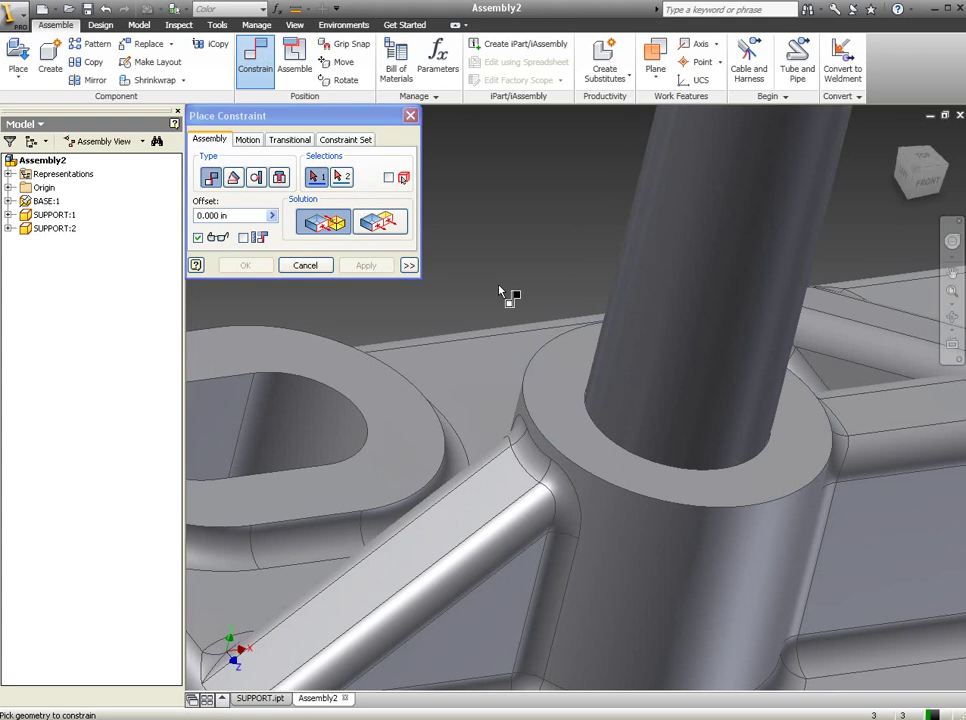
scroll(509, 295, "down", 3)
scroll(500, 305, "down", 5)
scroll(500, 222, "up", 7)
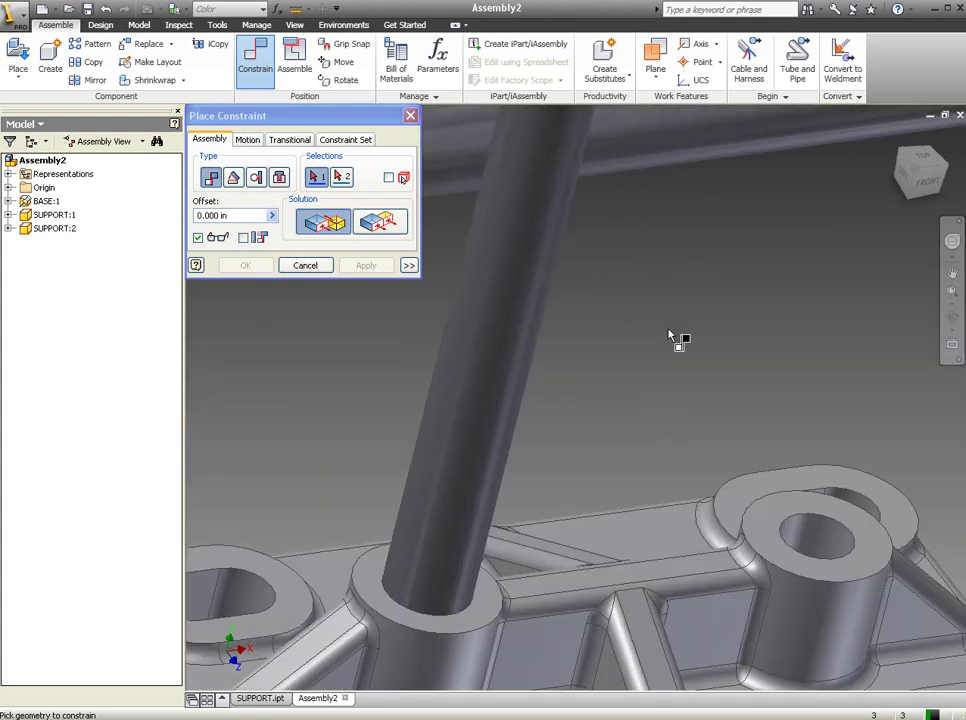
scroll(565, 252, "down", 3)
scroll(565, 252, "up", 5)
Step: Mate the second shaft's shoulder face onto the other boss face
left_click(630, 381)
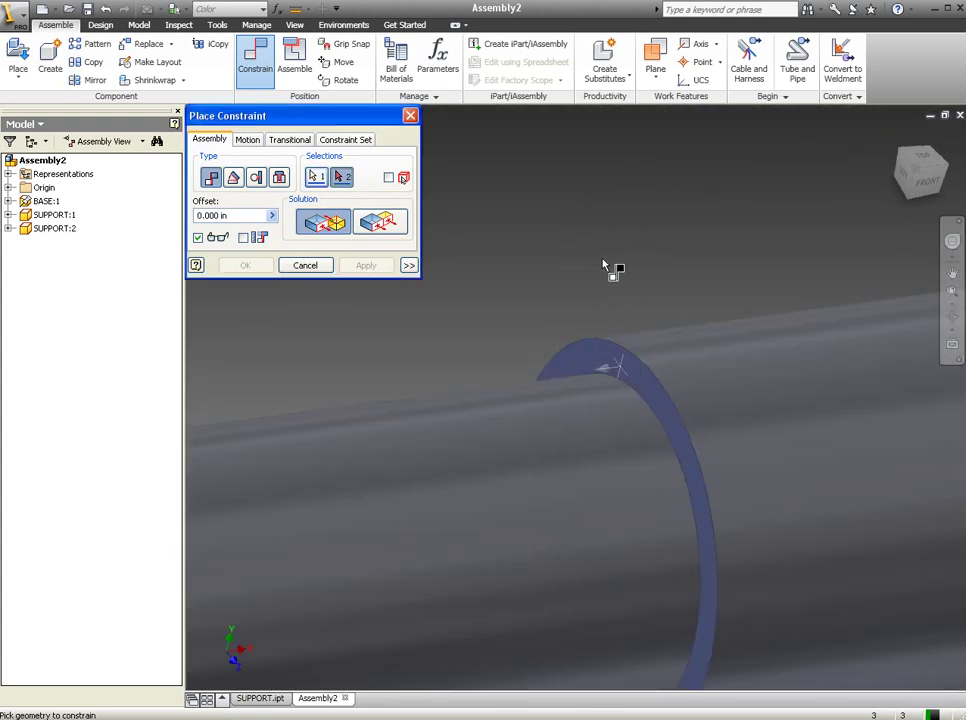
scroll(600, 300, "up", 2)
scroll(650, 340, "down", 4)
scroll(733, 416, "up", 3)
scroll(730, 450, "up", 3)
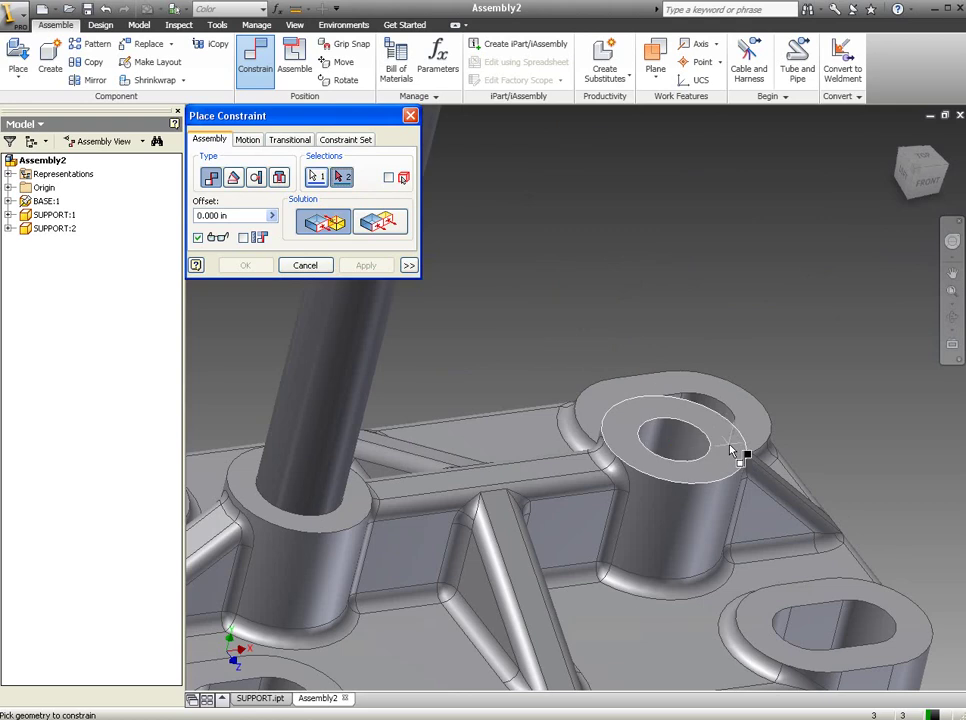
left_click(731, 457)
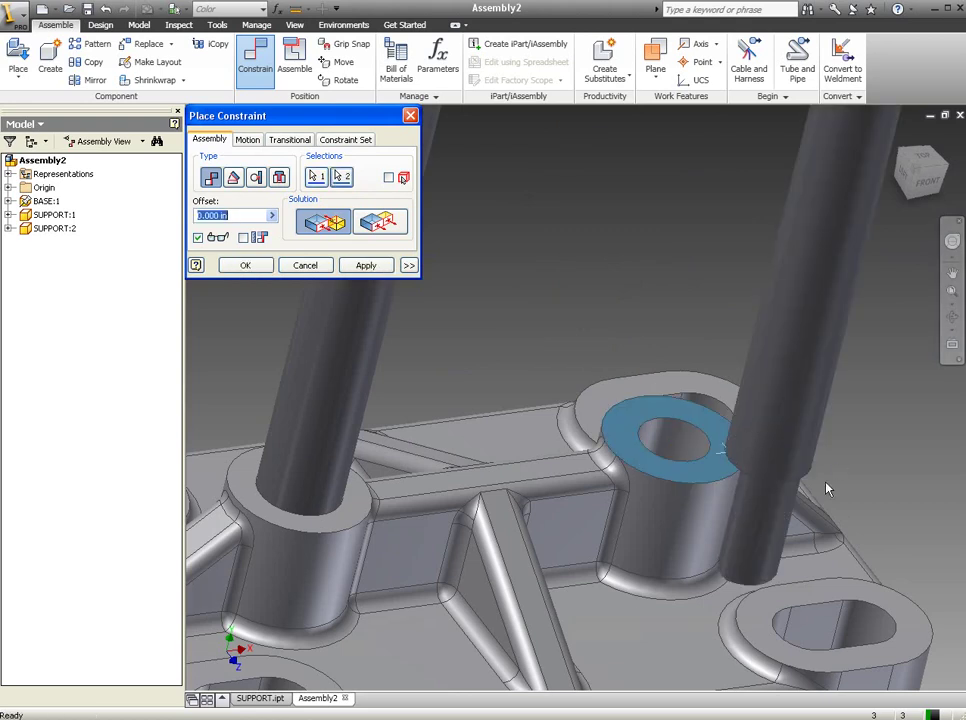
left_click(362, 265)
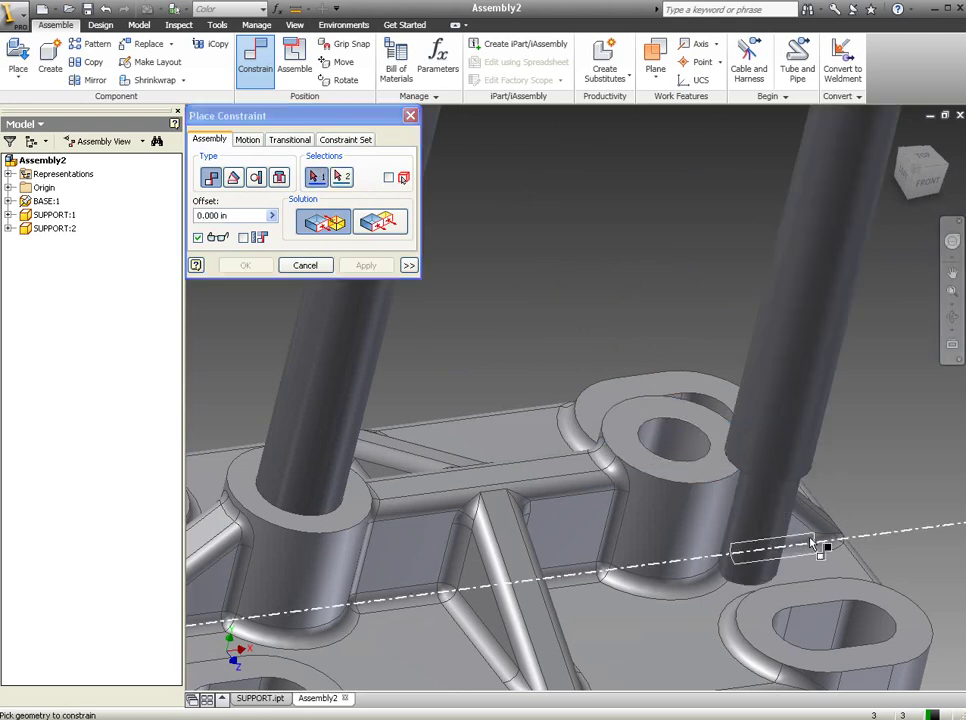
Step: Align the second shaft's axis with its boss hole axis, then return to the home view
left_click(775, 519)
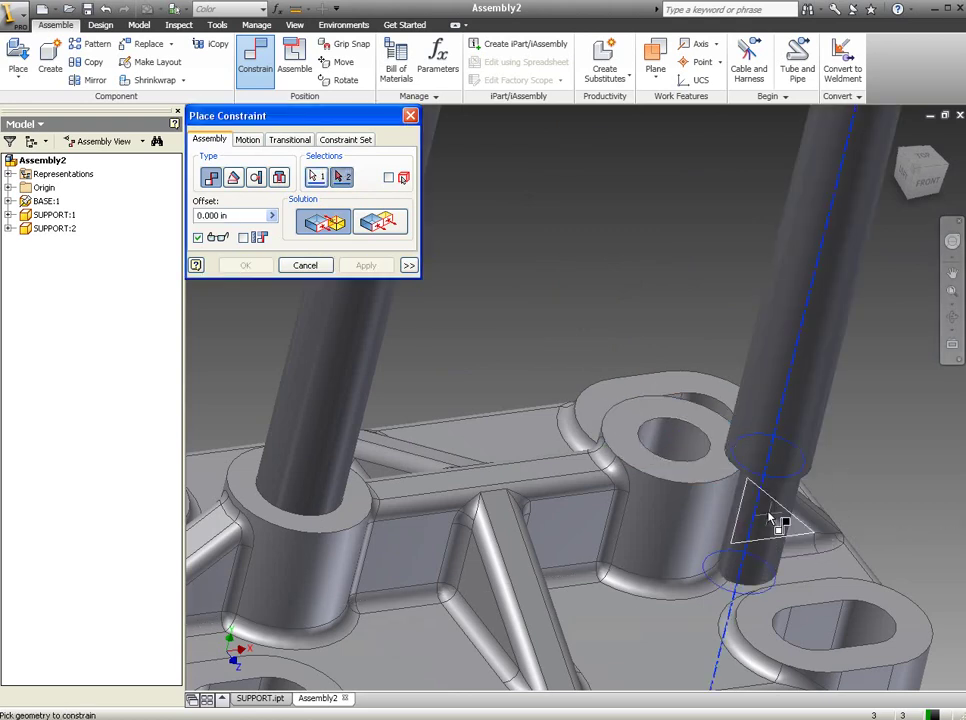
left_click(686, 443)
left_click(366, 266)
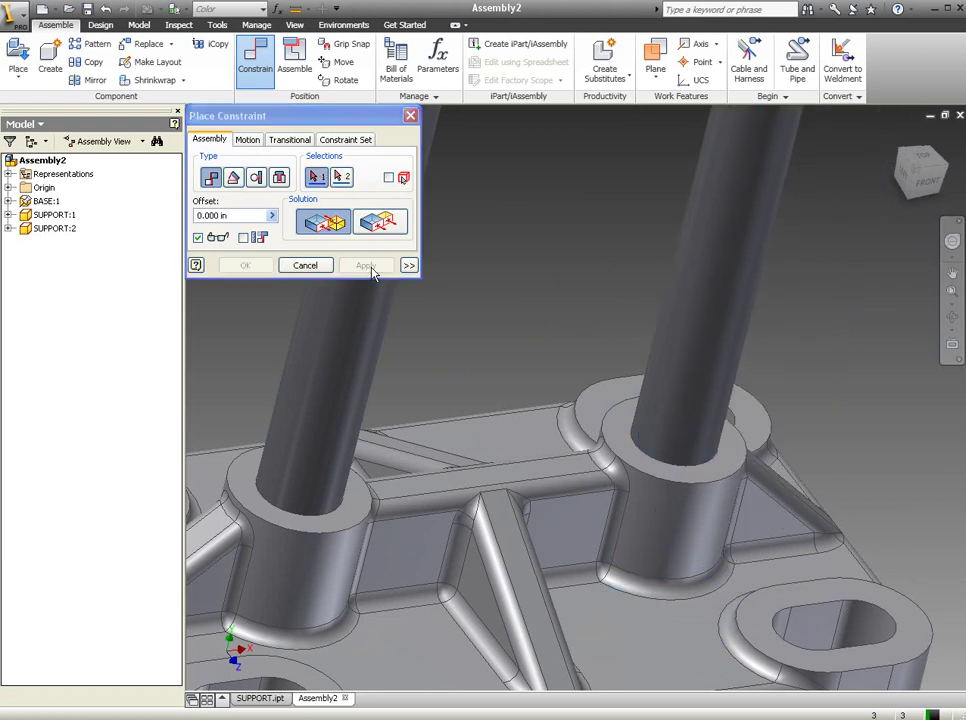
left_click(306, 265)
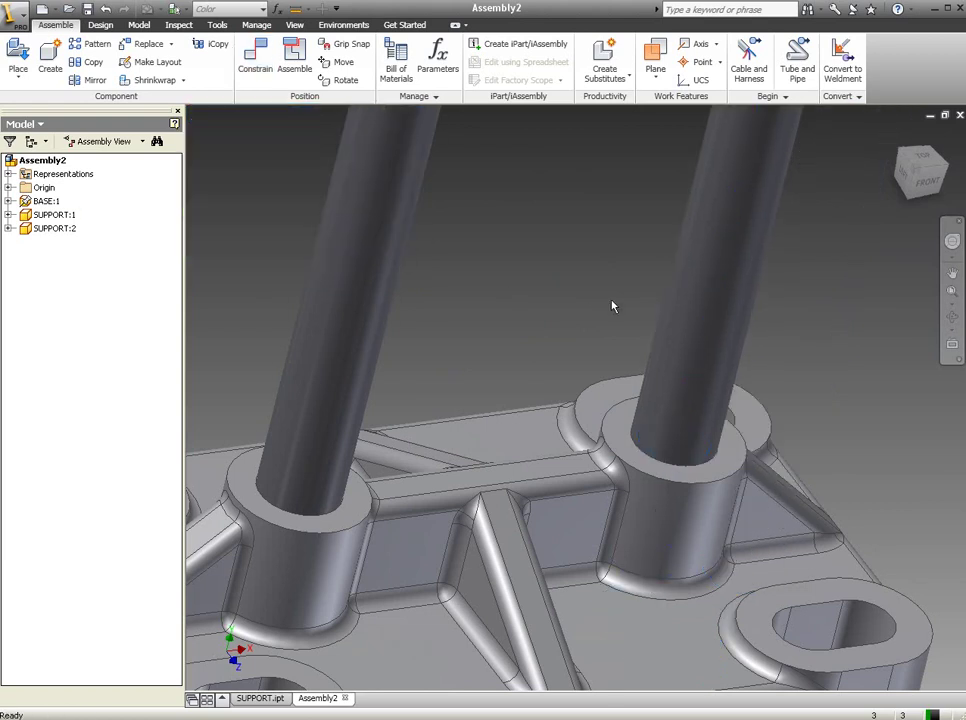
key("Home")
key("F4")
left_click(896, 137)
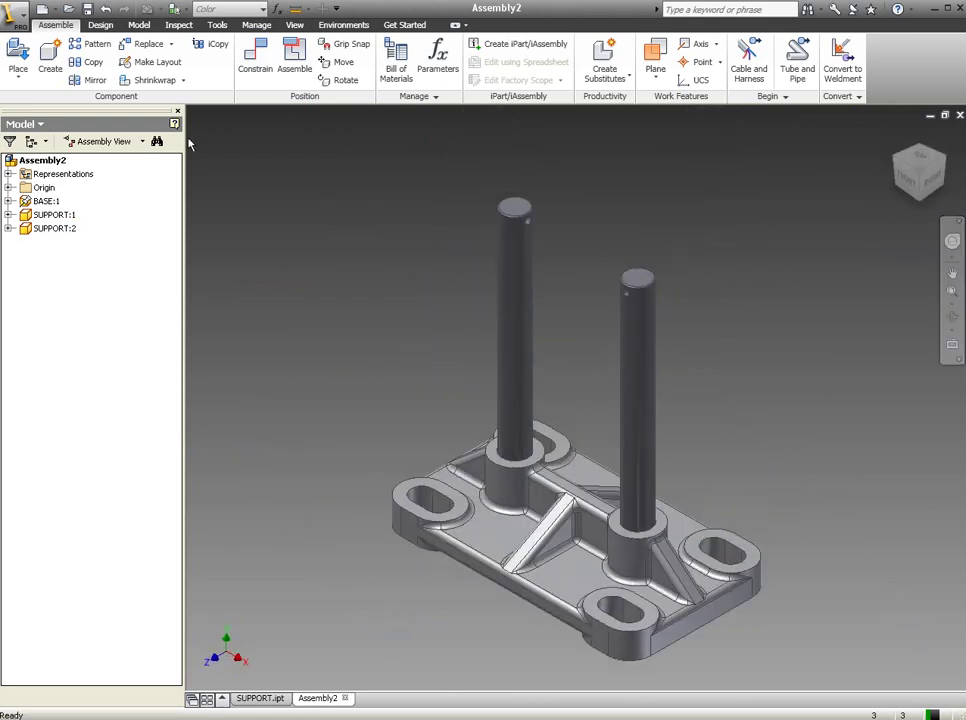
Step: Save the assembly as 'AJUSTABLE MID-BEARING'
left_click(87, 9)
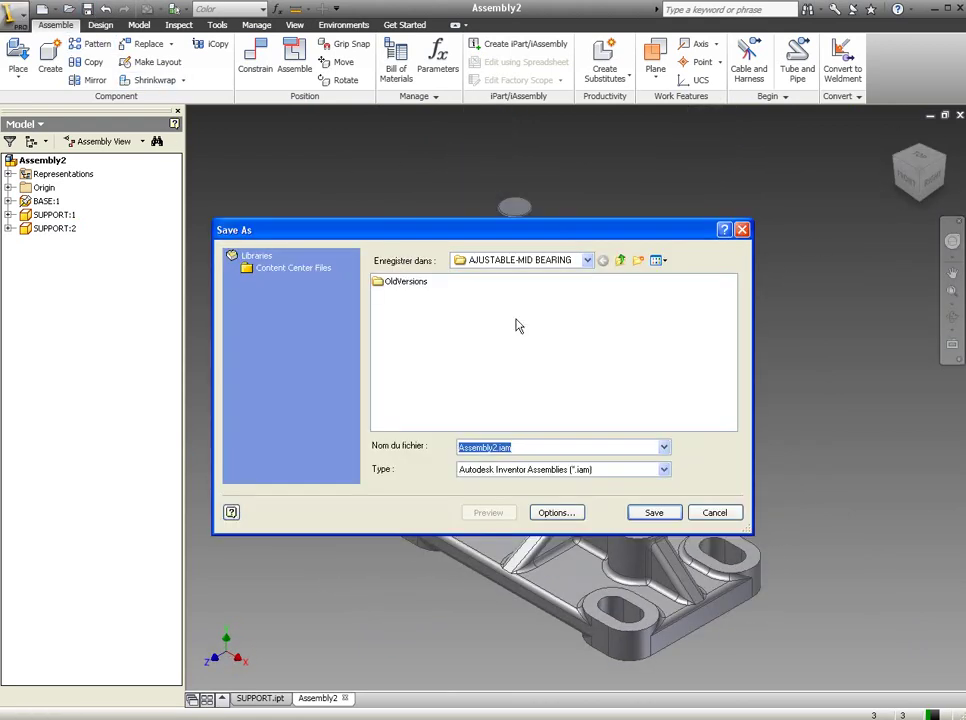
type("AJ")
type("USTABLE ")
type("MID")
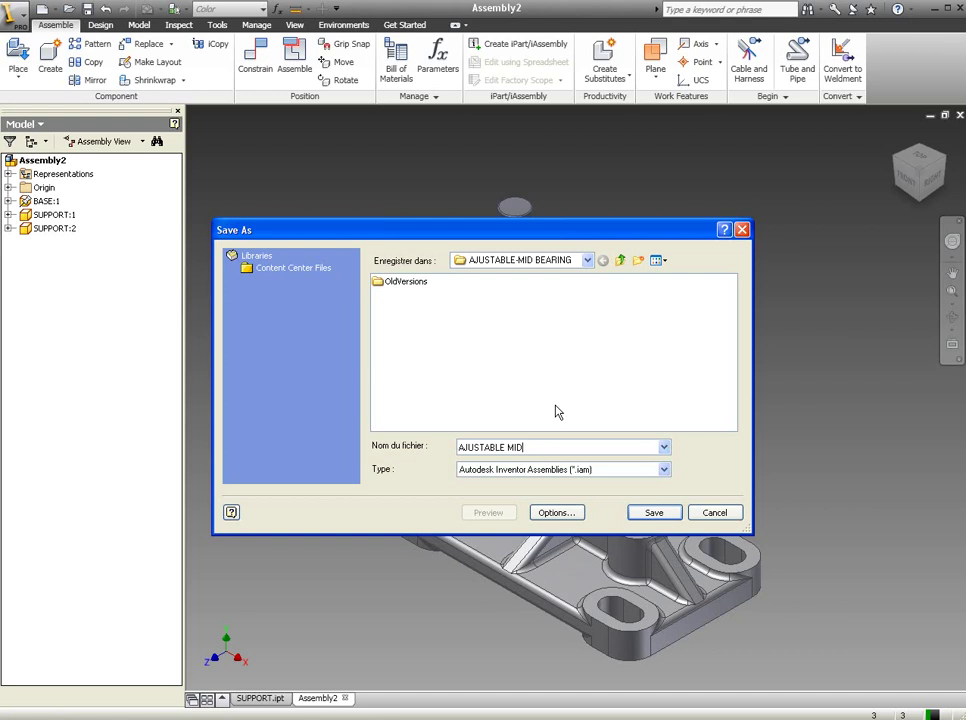
type("-B")
type("EARI")
type("NG")
left_click(640, 512)
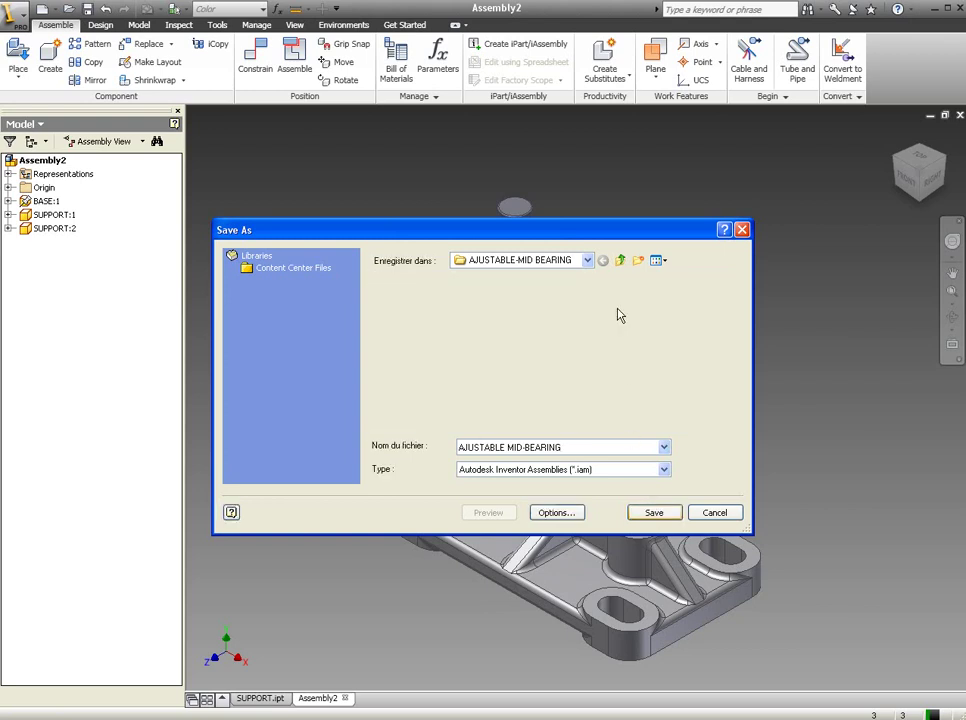